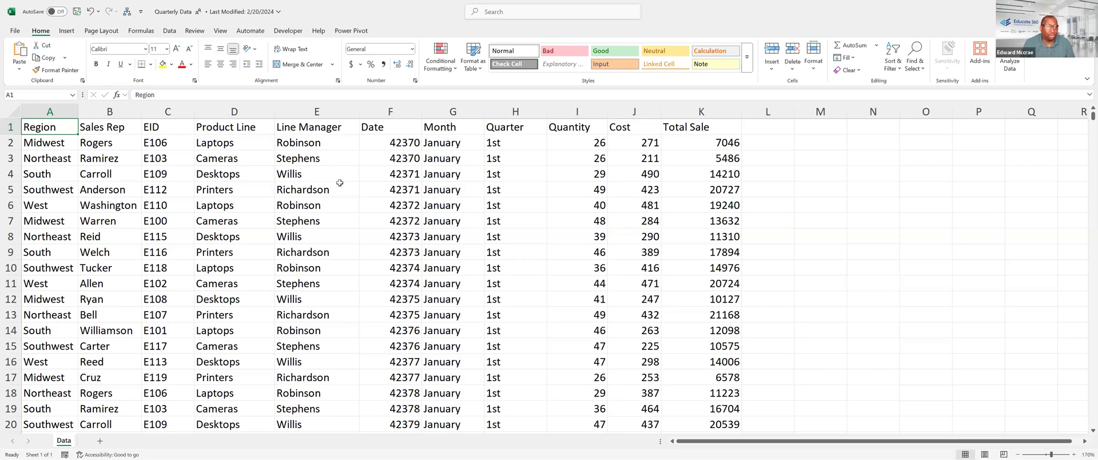
# Format all the values in the Date column, starting from F2, as Short Date
pyautogui.click(377, 142)
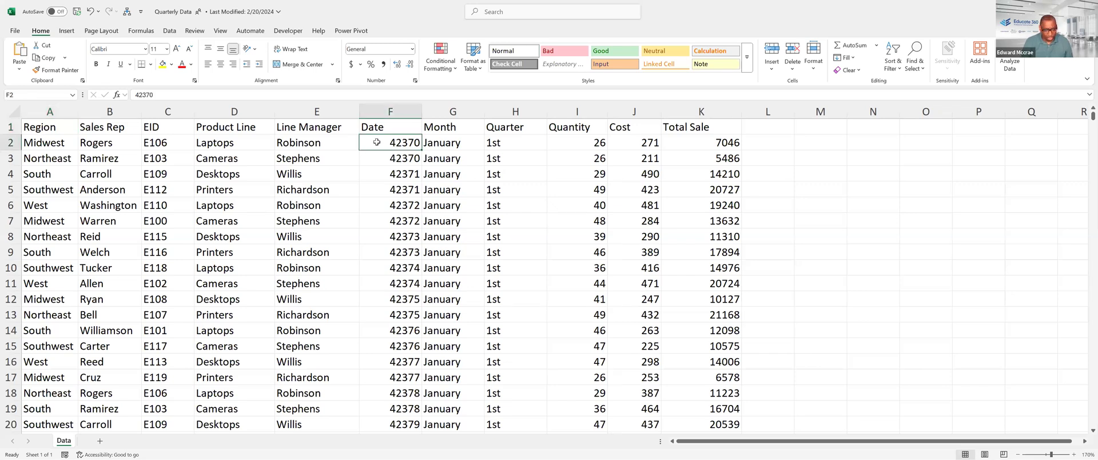
pyautogui.hotkey('ctrl', 'shift', 'Down')
pyautogui.scroll(1, 377, 172)
pyautogui.click(411, 48)
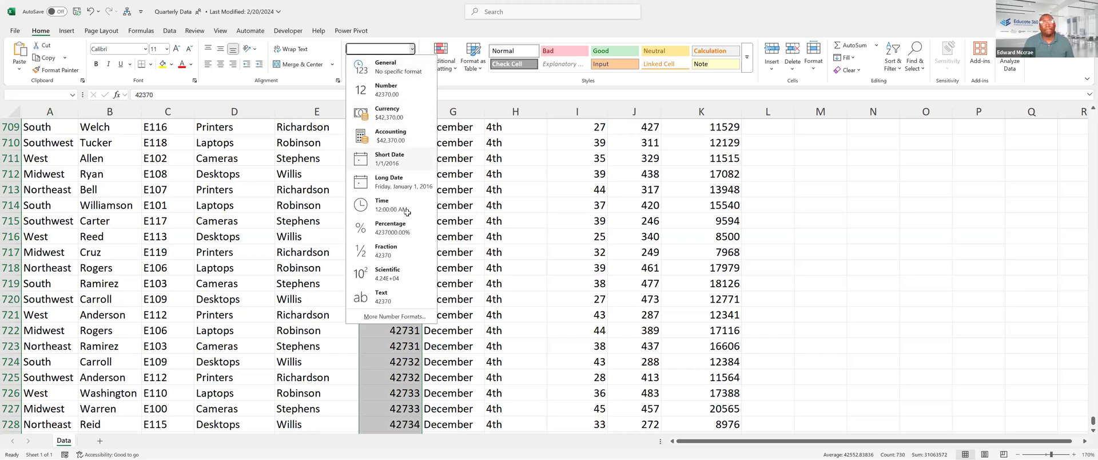
pyautogui.click(383, 161)
pyautogui.click(401, 222)
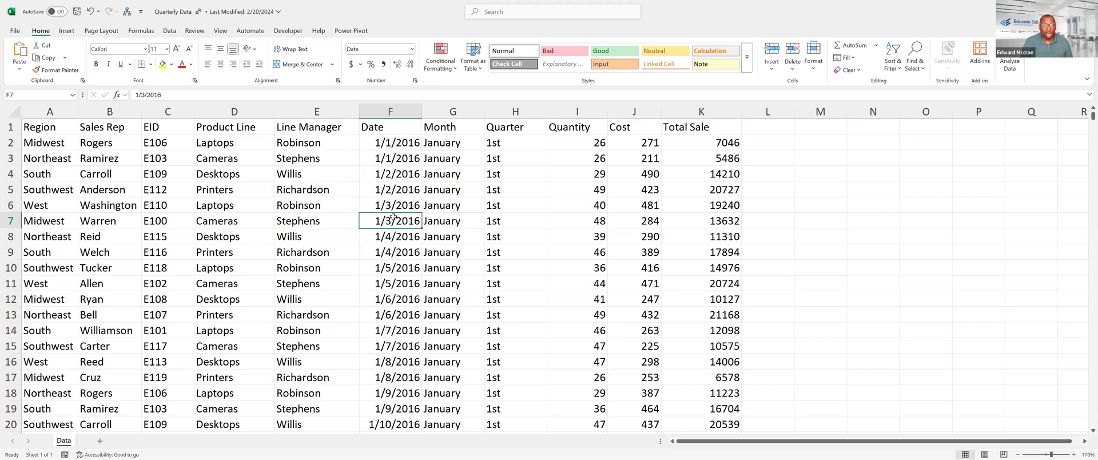
# Convert the data range A1:K731 into a table, keeping the first row as headers
pyautogui.hotkey('ctrl', 'a')
pyautogui.click(393, 218)
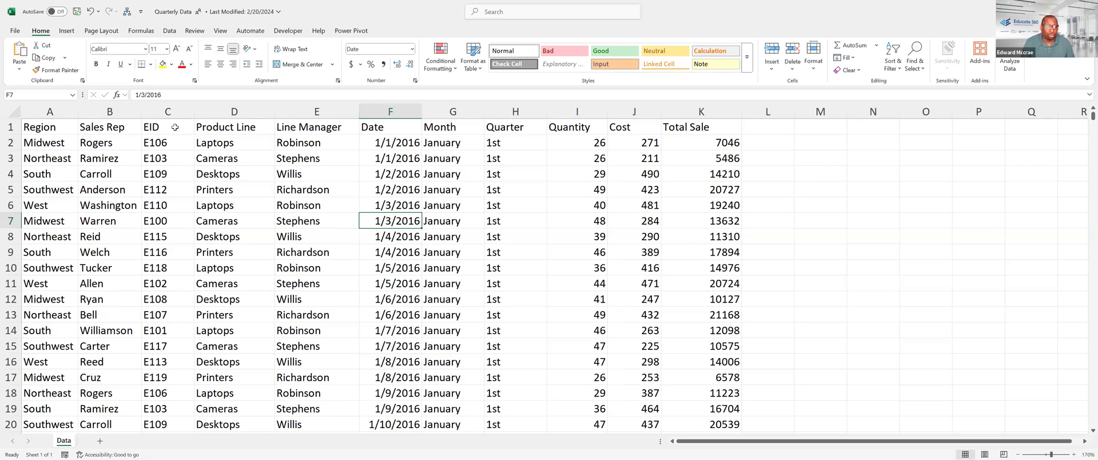
pyautogui.click(67, 32)
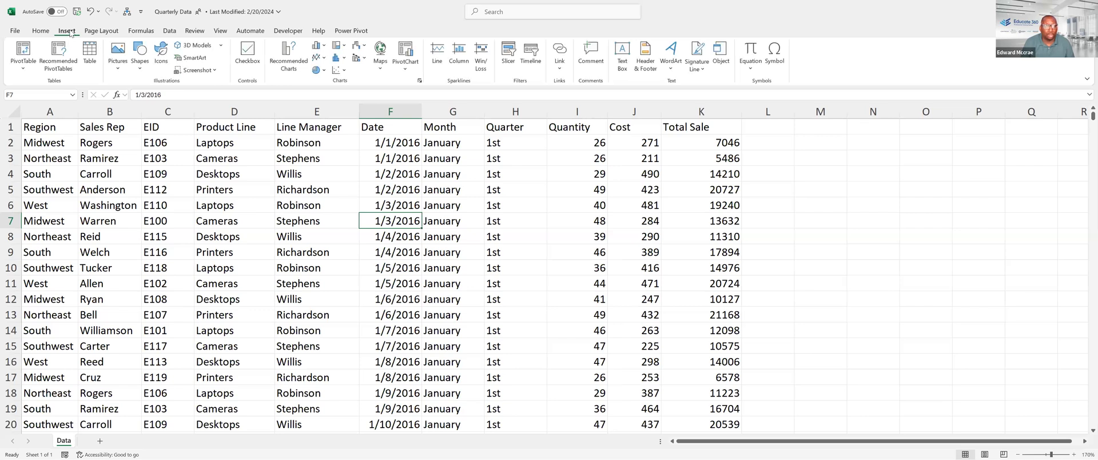
pyautogui.click(90, 56)
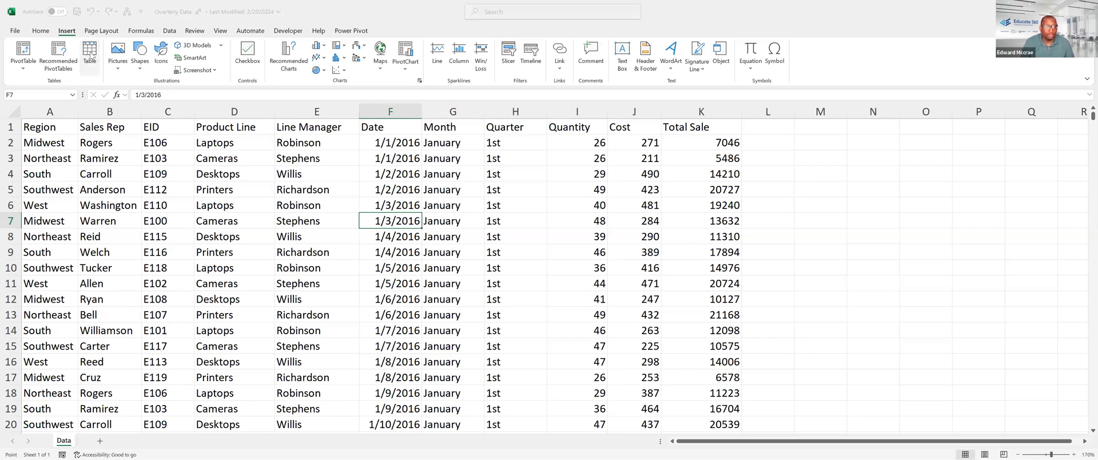
pyautogui.moveTo(657, 212); pyautogui.dragTo(457, 160)
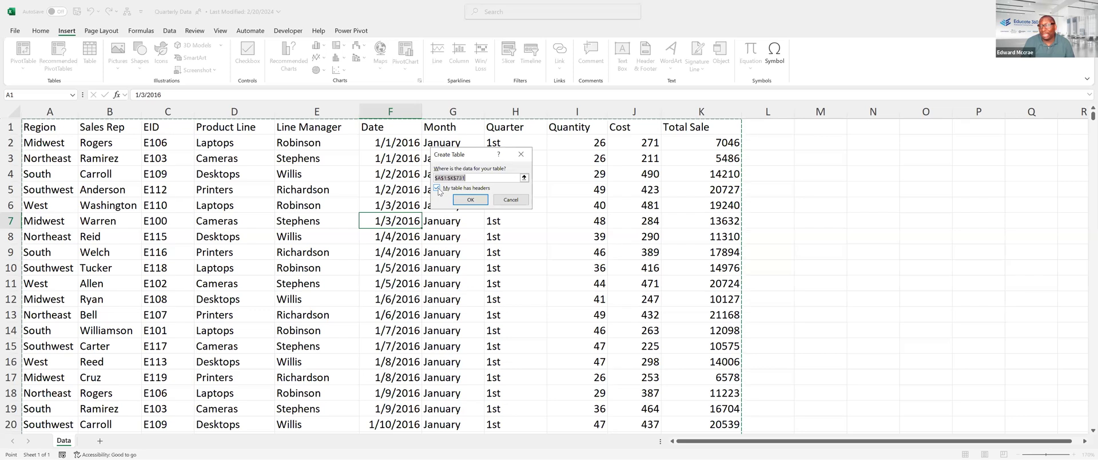
pyautogui.click(470, 200)
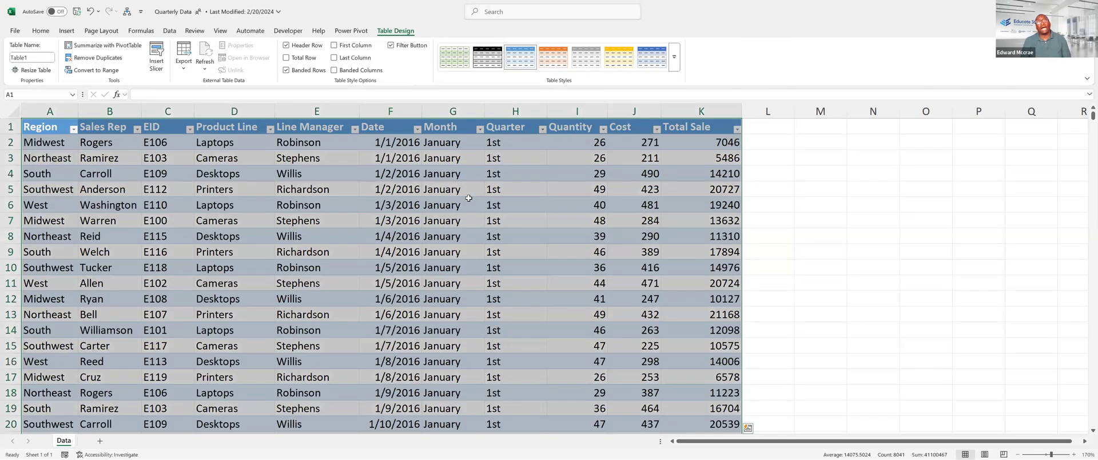
pyautogui.click(468, 198)
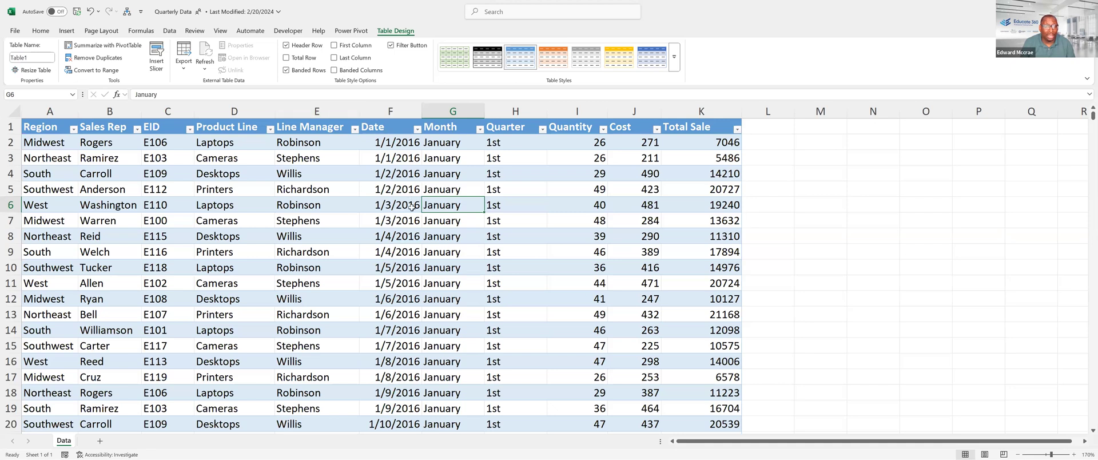
# Check the new table's name in the list of named ranges
pyautogui.press('Left')
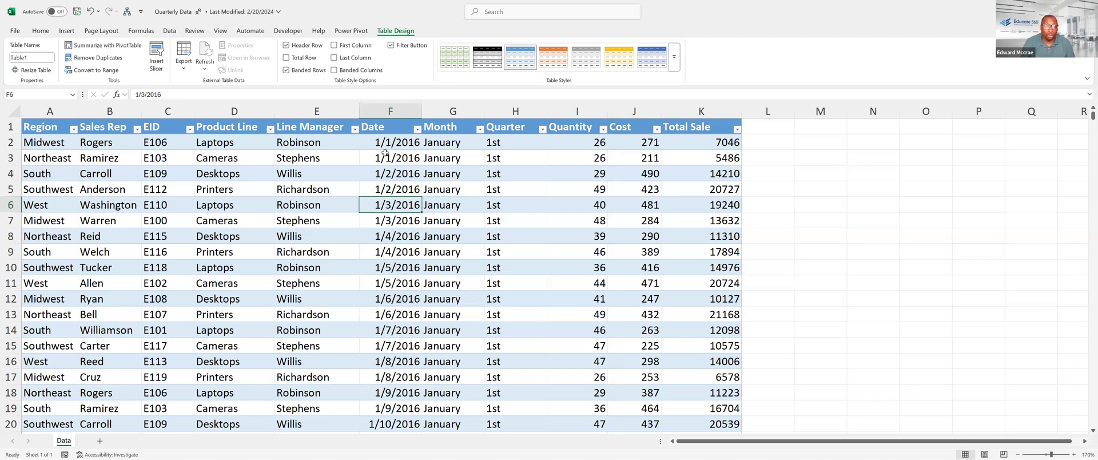
pyautogui.click(798, 148)
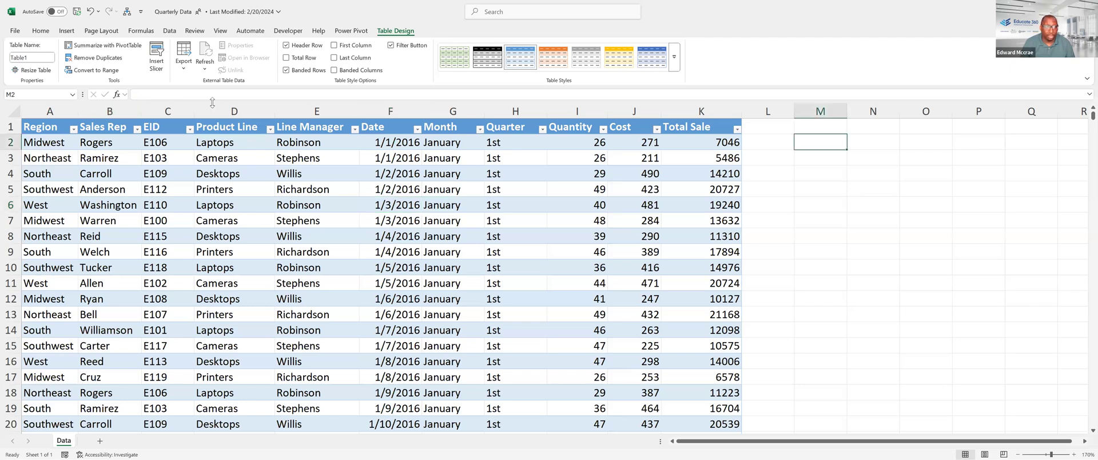
pyautogui.click(72, 95)
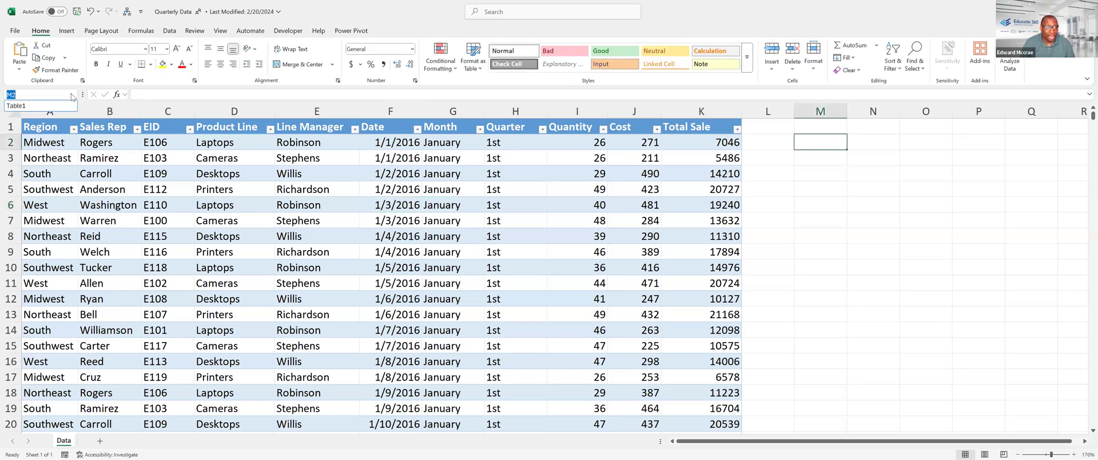
pyautogui.click(30, 107)
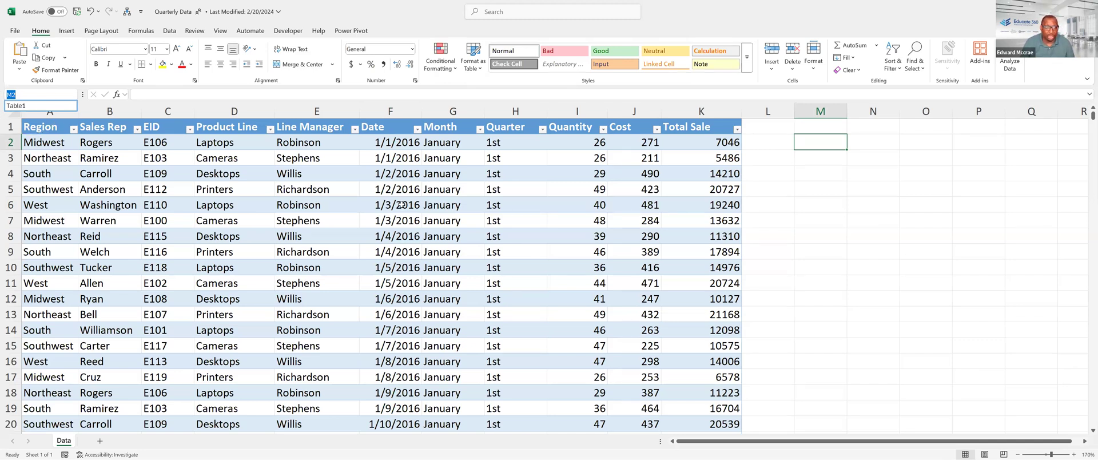
pyautogui.click(401, 205)
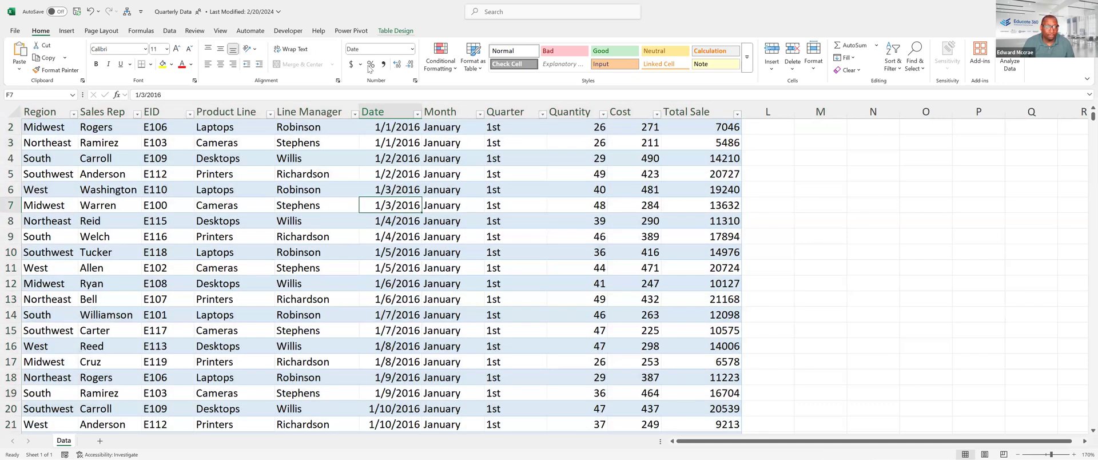
# Rename the table as SalesData
pyautogui.click(395, 31)
pyautogui.scroll(1, 173, 160)
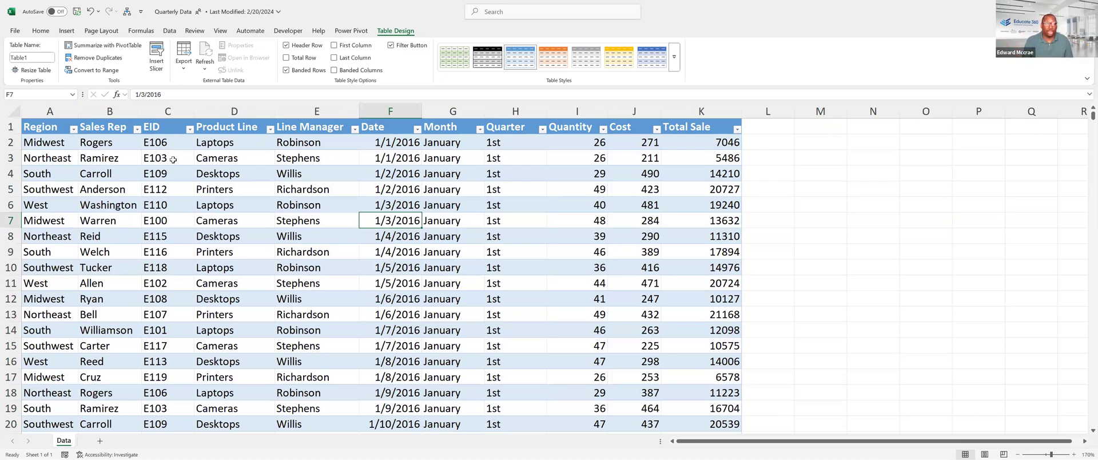
pyautogui.click(31, 95)
pyautogui.click(26, 56)
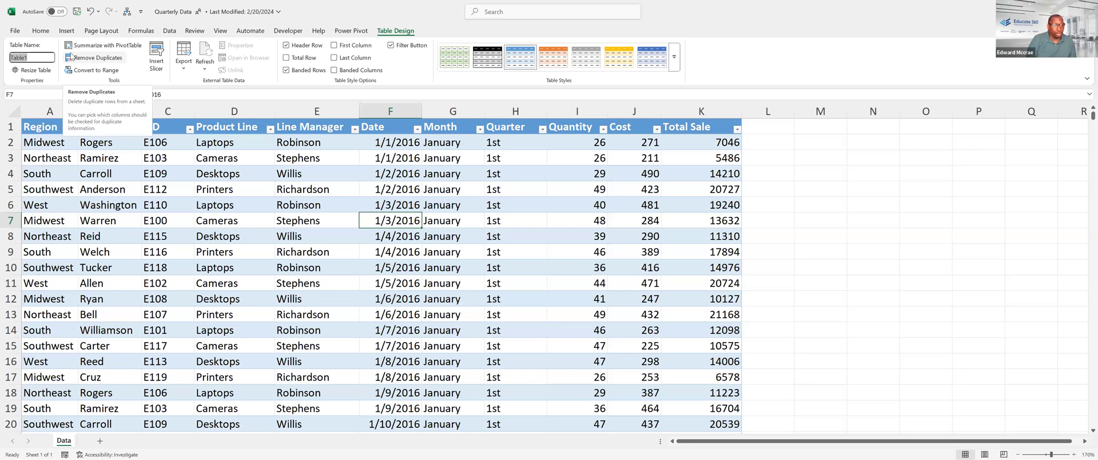
pyautogui.write('Sale')
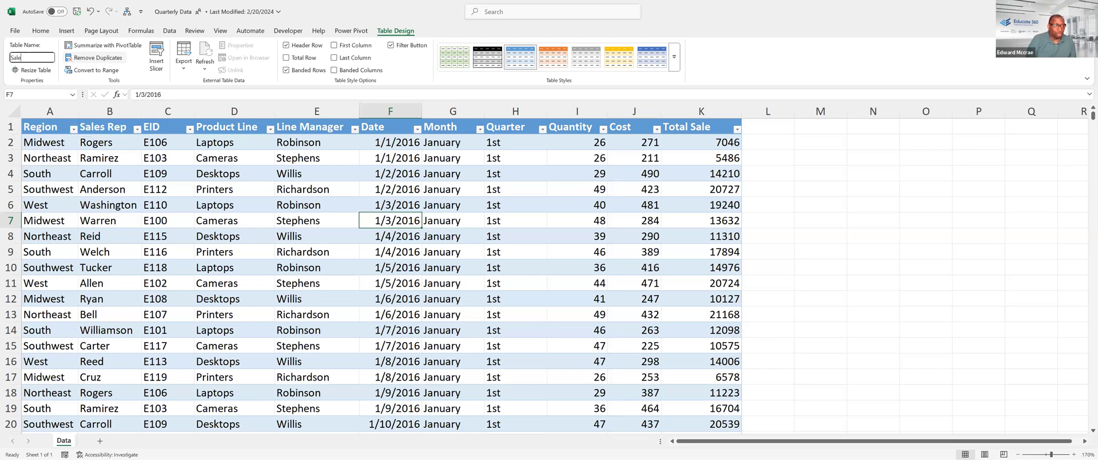
pyautogui.write('sDATA')
pyautogui.press('BackSpace')
pyautogui.press('BackSpace')
pyautogui.press('BackSpace')
pyautogui.write('ata')
pyautogui.press('Return')
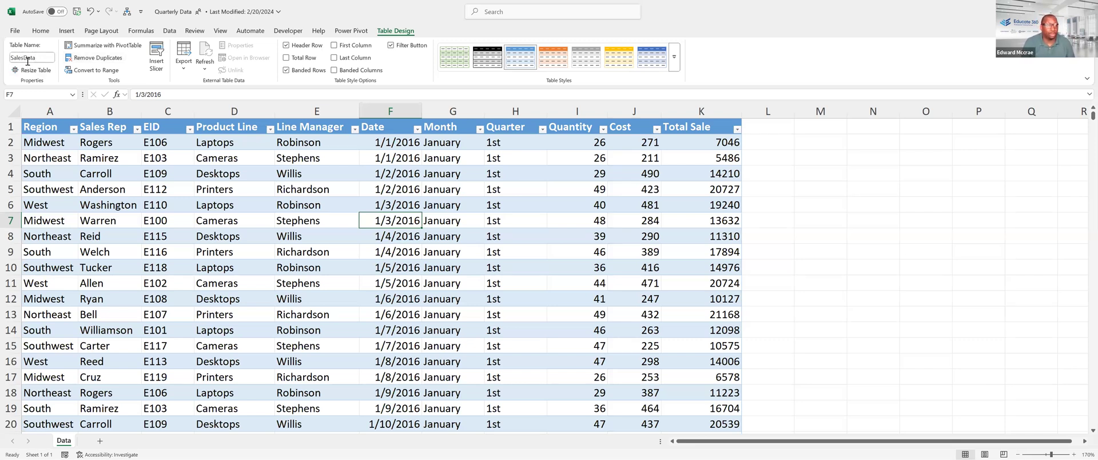
# View the table's data range in the Resize Table settings and cancel without resizing
pyautogui.click(176, 194)
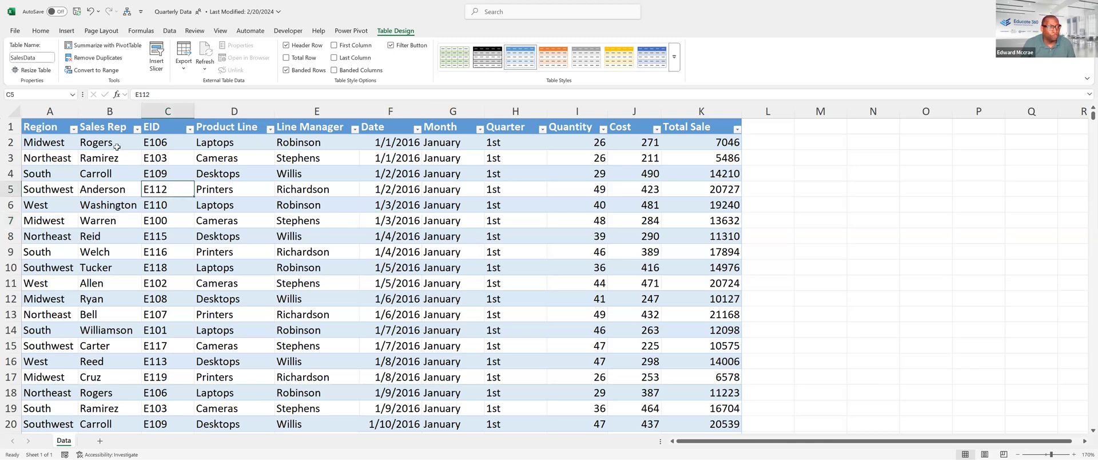
pyautogui.click(36, 70)
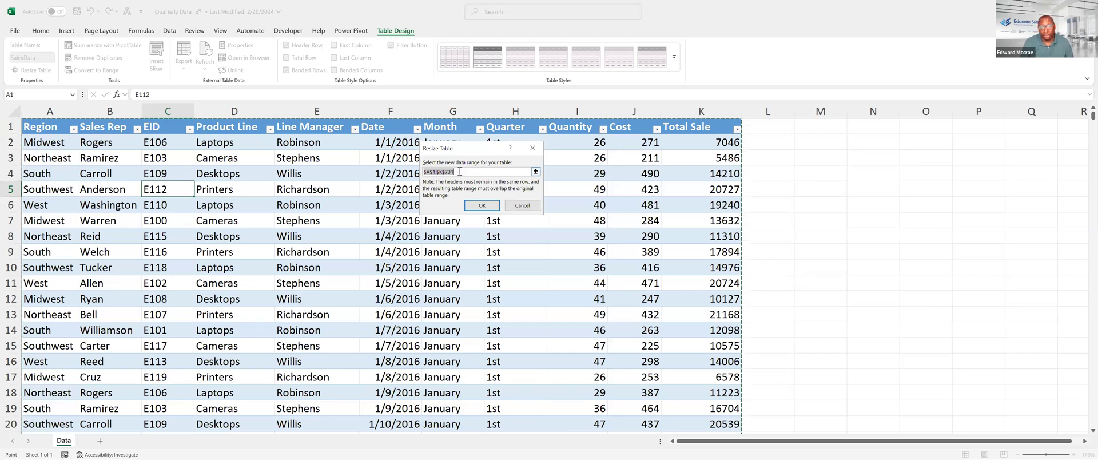
pyautogui.click(530, 205)
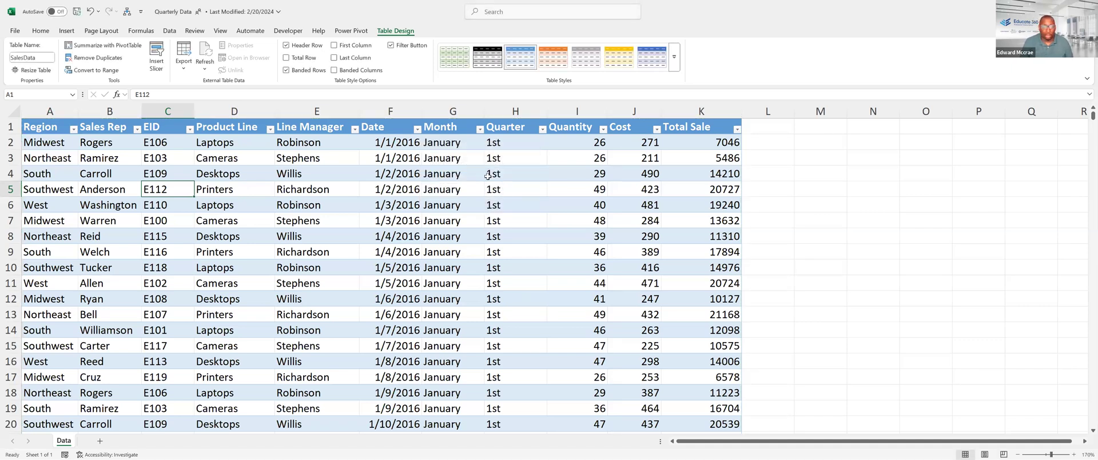
# Add a Sales Tax column to the table by entering its header in L1, directly beside Total Sale
pyautogui.click(769, 131)
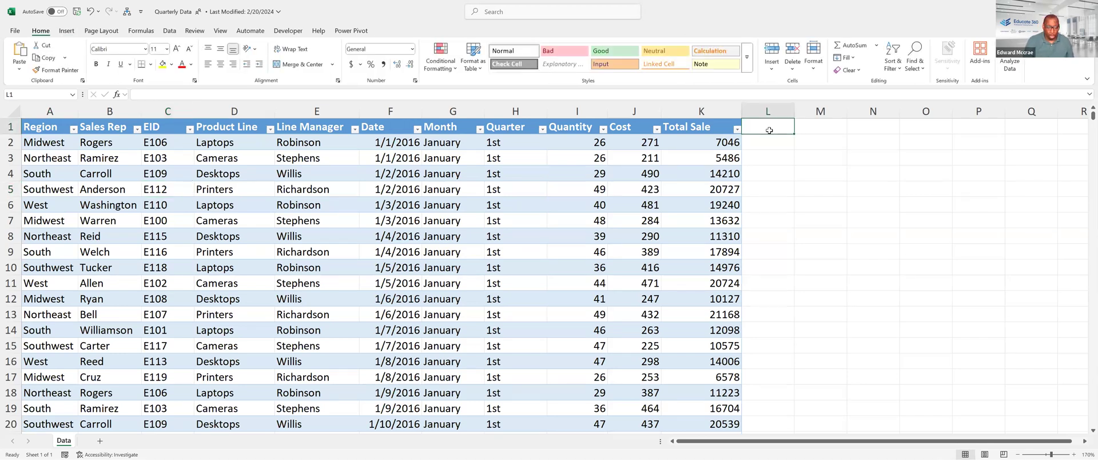
pyautogui.write('Sales Tax')
pyautogui.press('Return')
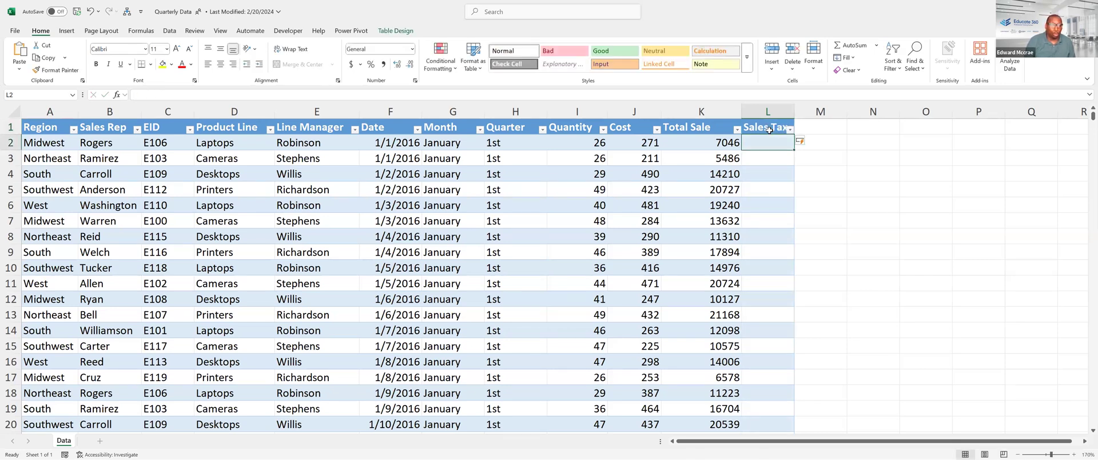
# Add a Commission column with its header in M1 and autofit the widths of the Sales Tax and Commission columns
pyautogui.click(815, 128)
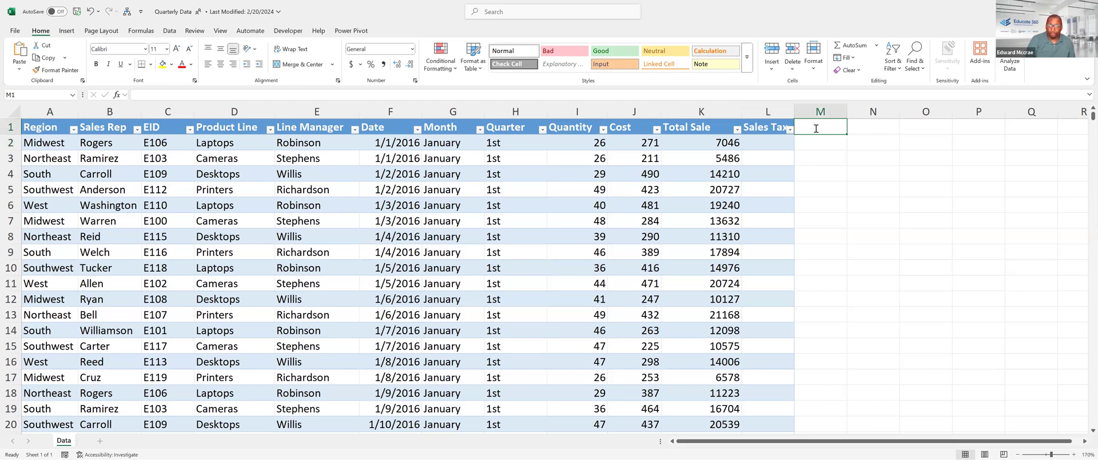
pyautogui.write('Commission')
pyautogui.press('Return')
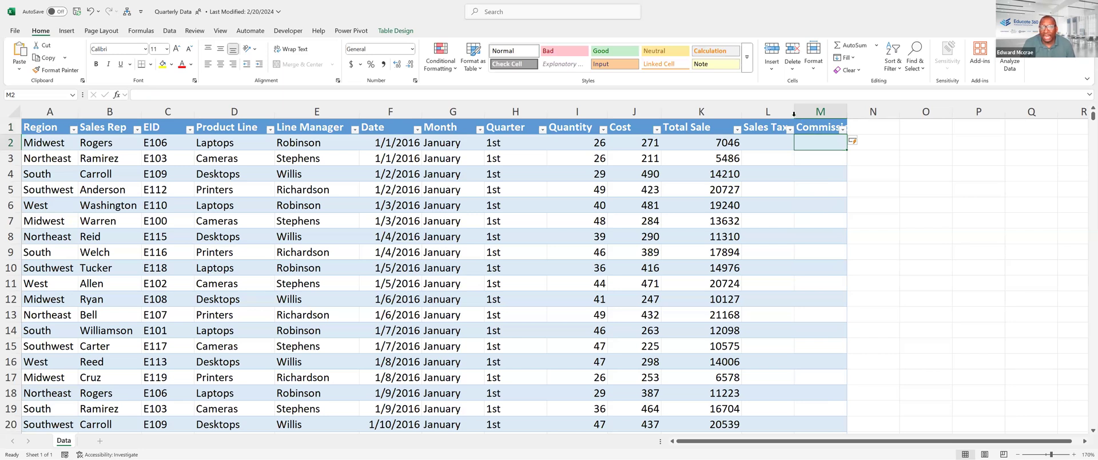
pyautogui.doubleClick(794, 114)
pyautogui.doubleClick(857, 112)
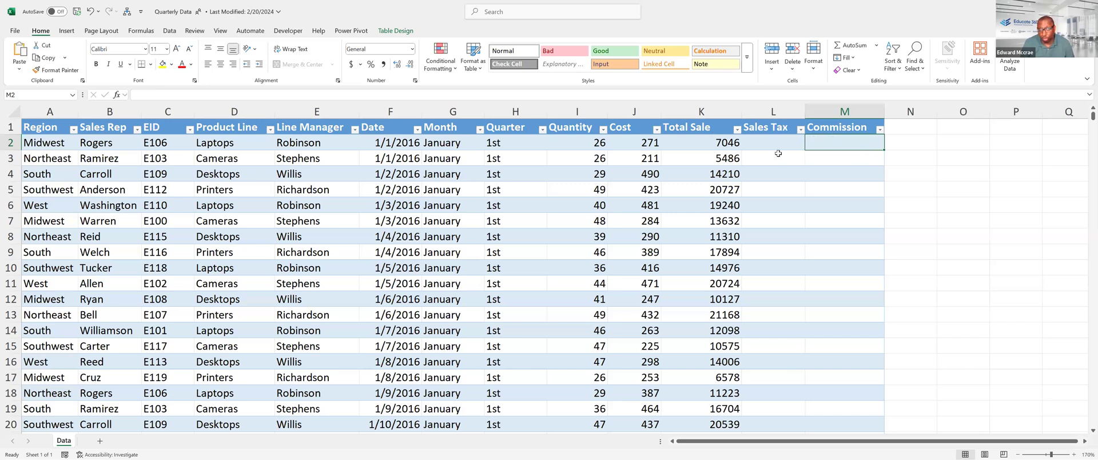
# Inspect the end of the table and the first empty row below it, and return to cell A1
pyautogui.click(49, 142)
pyautogui.hotkey('ctrl', 'Down')
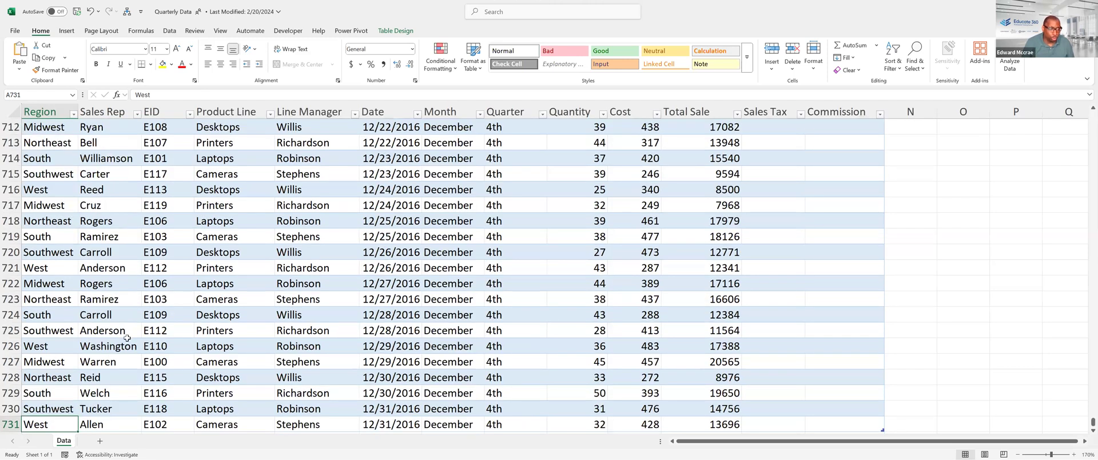
pyautogui.scroll(-3, 115, 338)
pyautogui.click(52, 302)
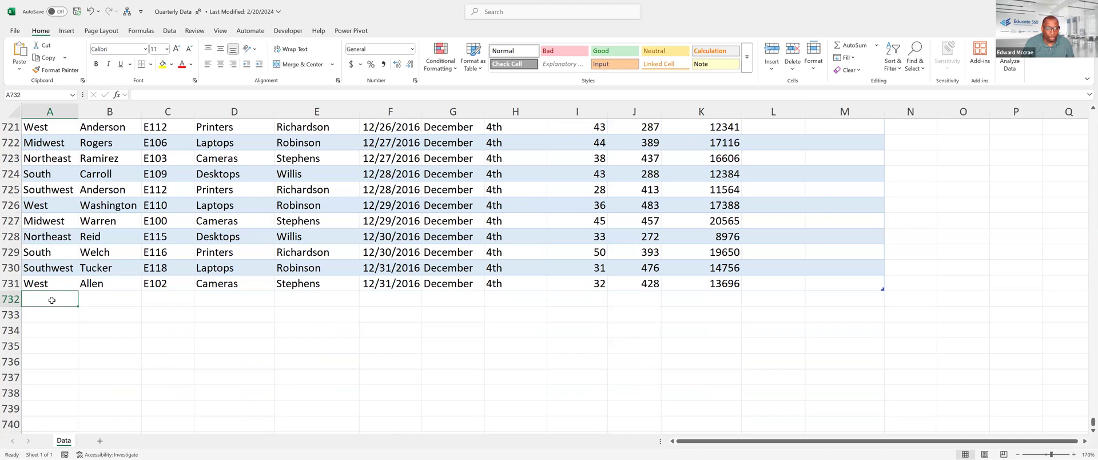
pyautogui.hotkey('ctrl', 'Home')
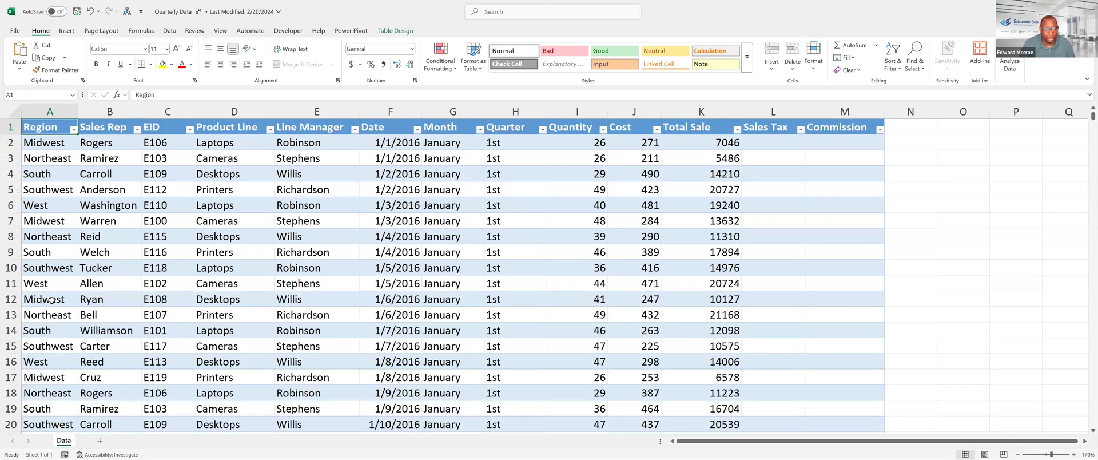
pyautogui.click(389, 28)
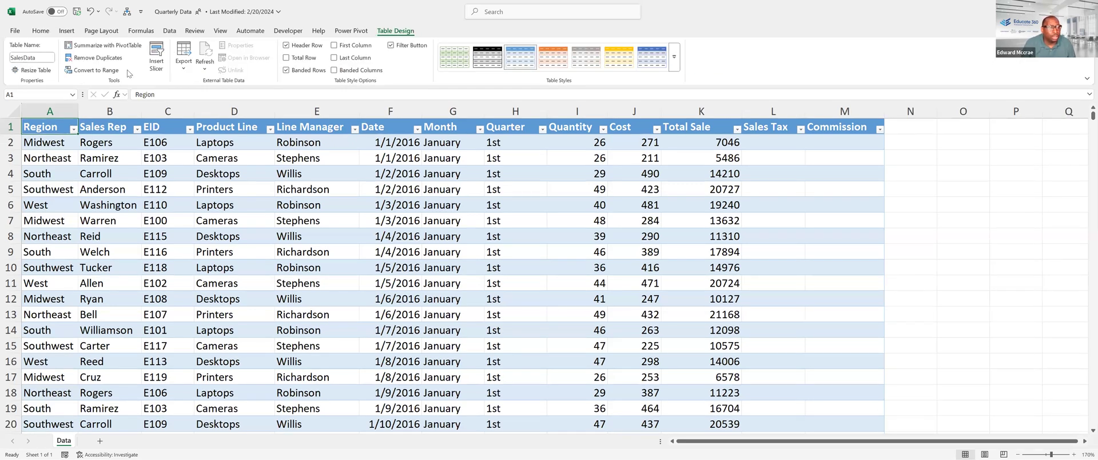
pyautogui.click(219, 207)
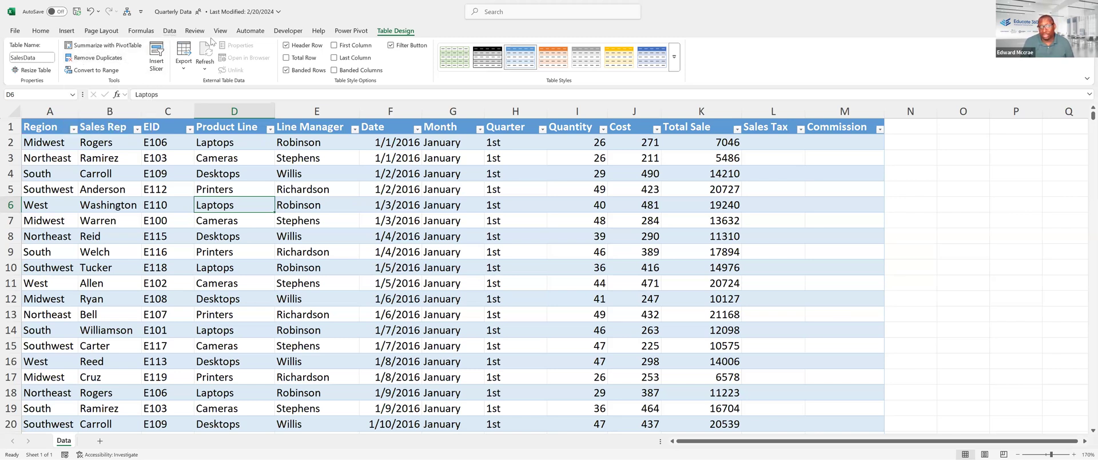
pyautogui.click(171, 32)
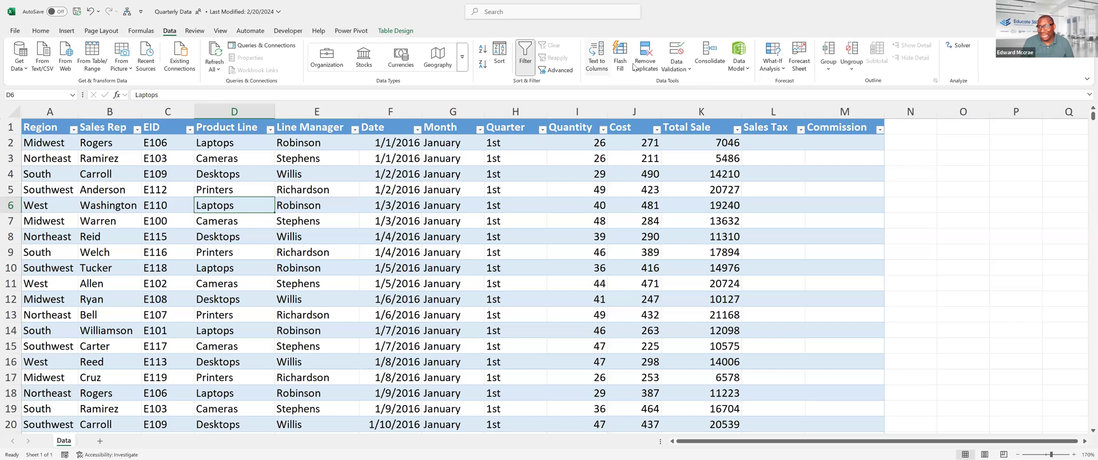
# Insert slicers for the Sales Rep and Product Line fields of the table
pyautogui.click(395, 31)
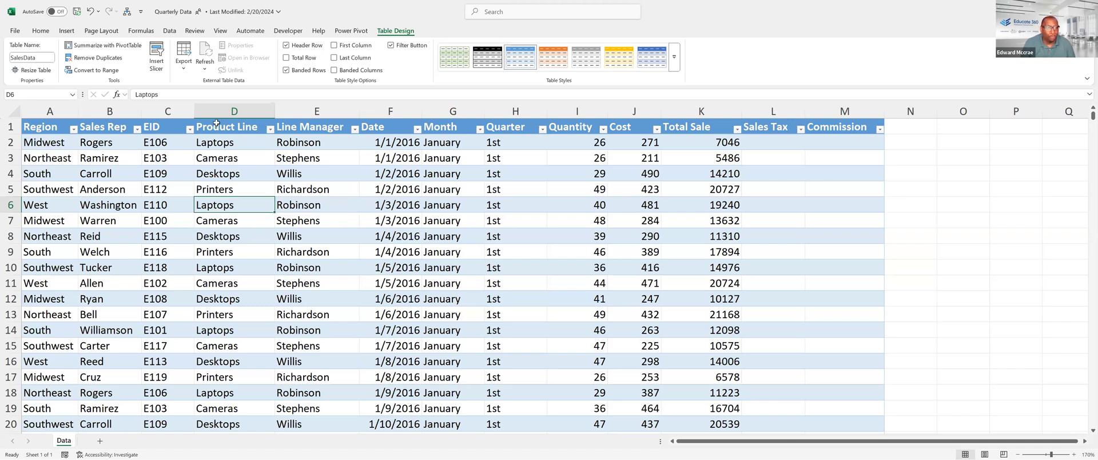
pyautogui.click(156, 57)
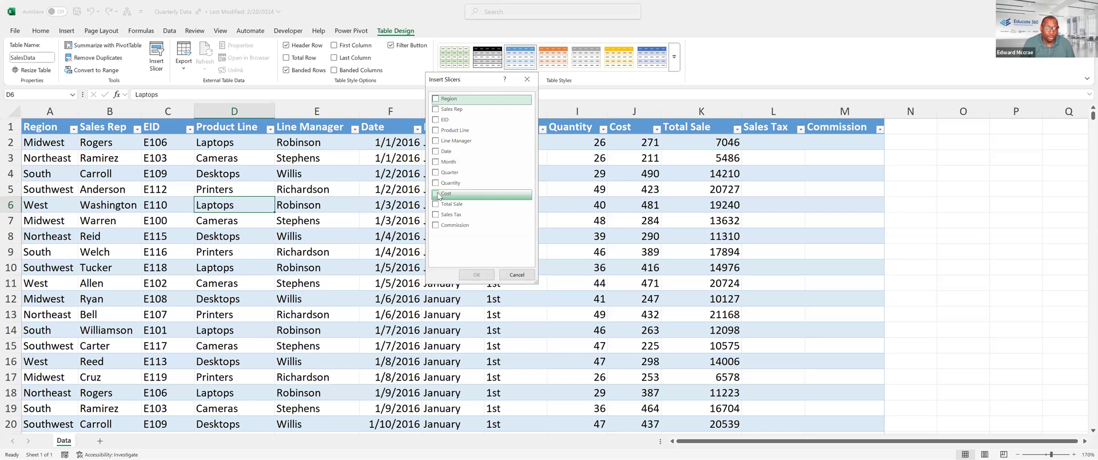
pyautogui.click(438, 110)
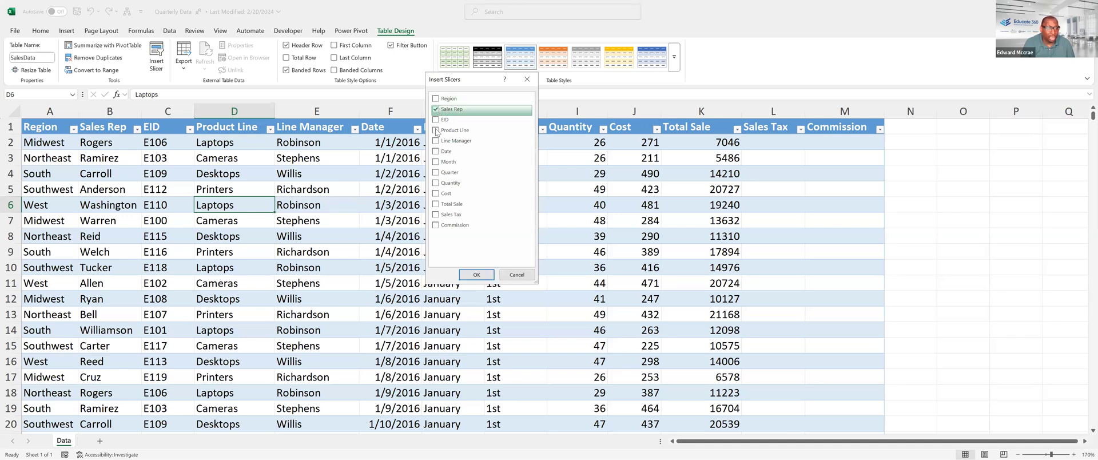
pyautogui.click(436, 131)
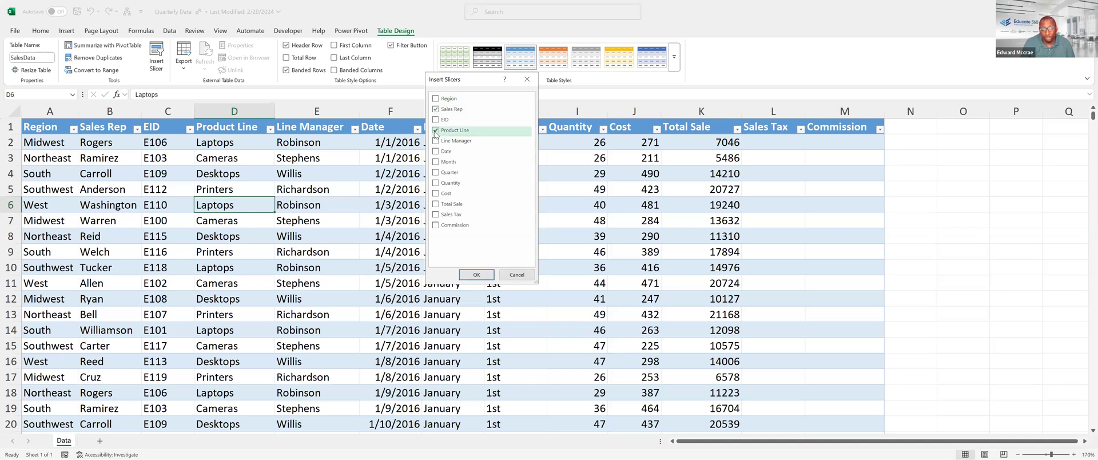
pyautogui.click(476, 274)
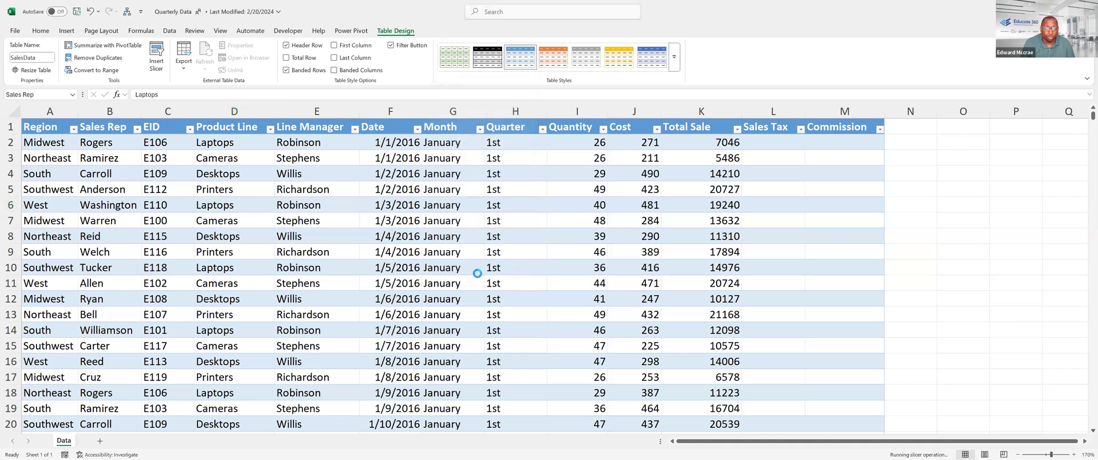
# Shrink both slicers and place them beyond the Commission column, with the Product Line slicer directly beneath the Sales Rep slicer
pyautogui.moveTo(610, 204); pyautogui.dragTo(998, 214)
pyautogui.moveTo(934, 397); pyautogui.dragTo(947, 336)
pyautogui.moveTo(972, 222); pyautogui.dragTo(988, 290)
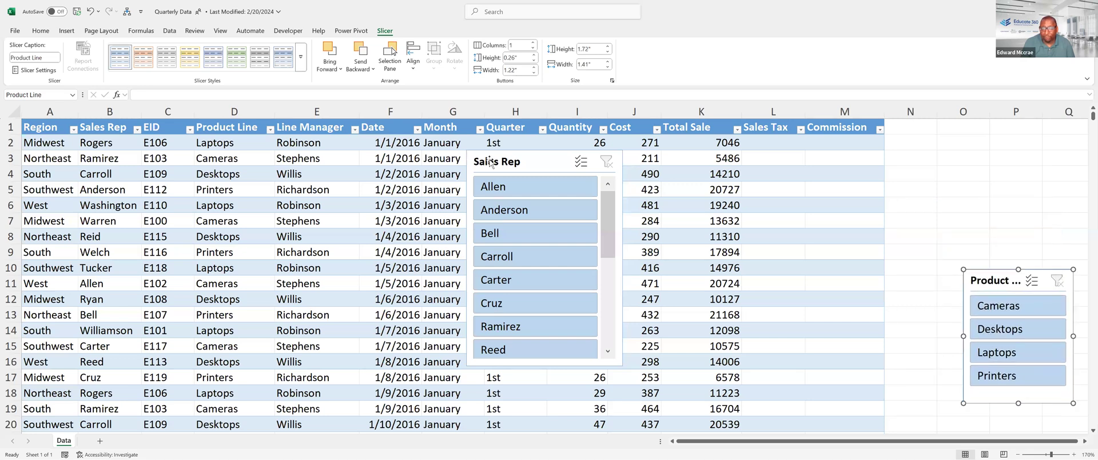
pyautogui.moveTo(490, 161); pyautogui.dragTo(950, 131)
pyautogui.moveTo(927, 337); pyautogui.dragTo(997, 283)
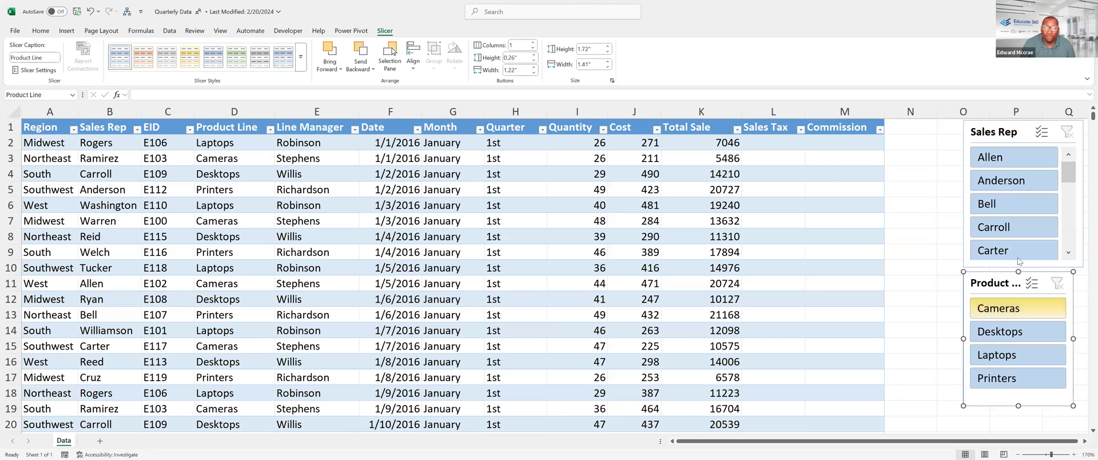
# Filter the table through the Sales Rep slicer by the third and fifth listed reps in turn, and clear that filter
pyautogui.click(1026, 210)
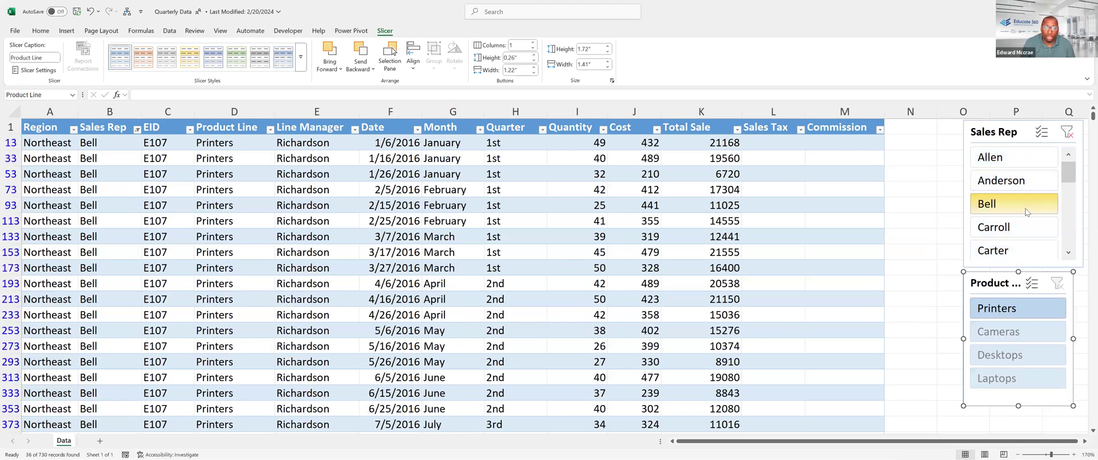
pyautogui.click(995, 253)
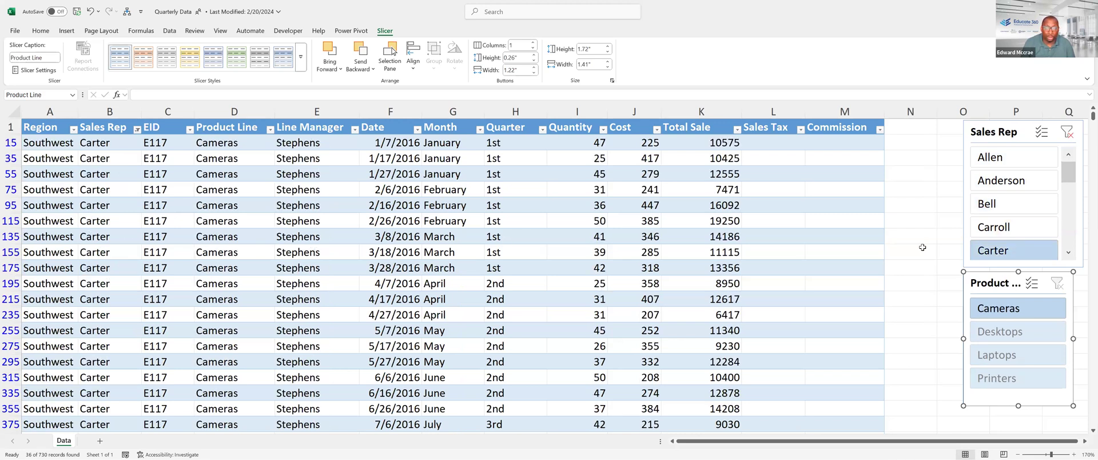
pyautogui.click(1066, 133)
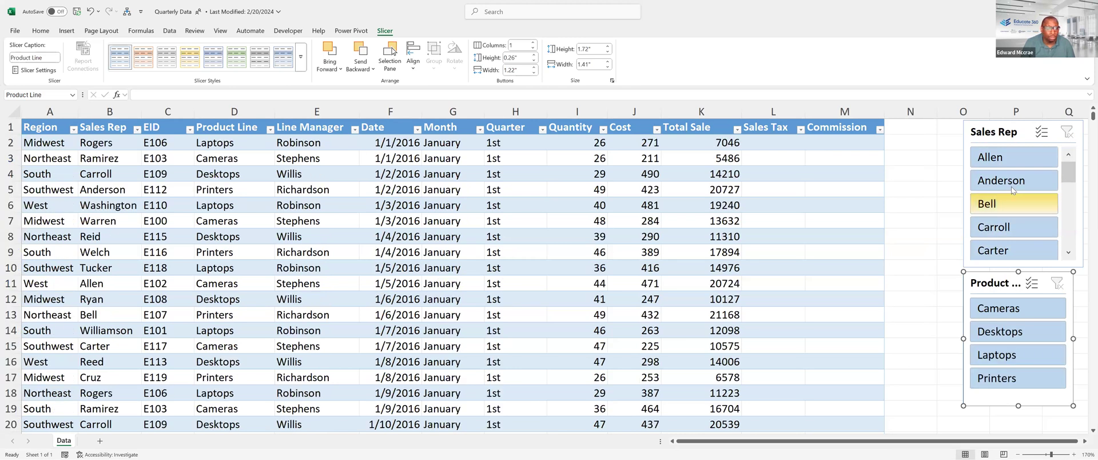
# Filter the table through the Product Line slicer by Desktops and by Printers in turn, and clear that filter
pyautogui.click(1008, 335)
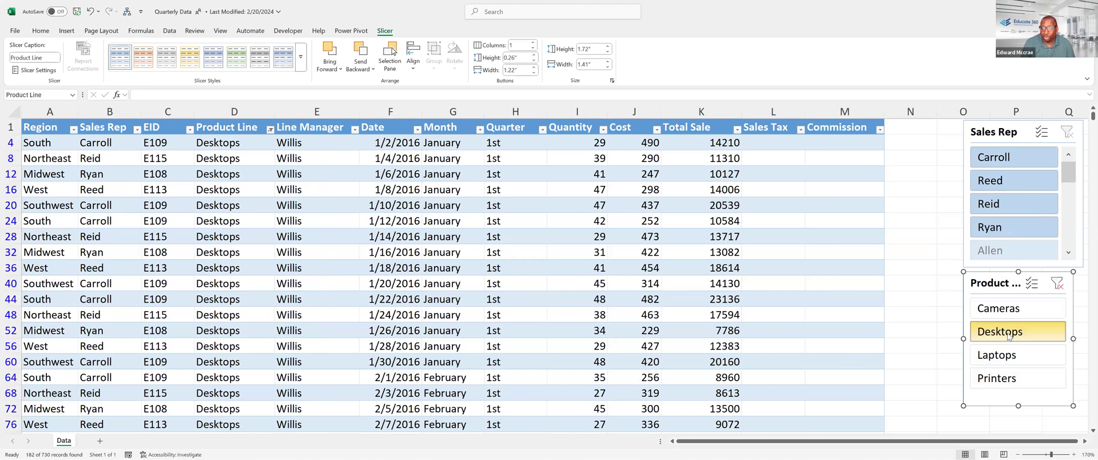
pyautogui.click(998, 379)
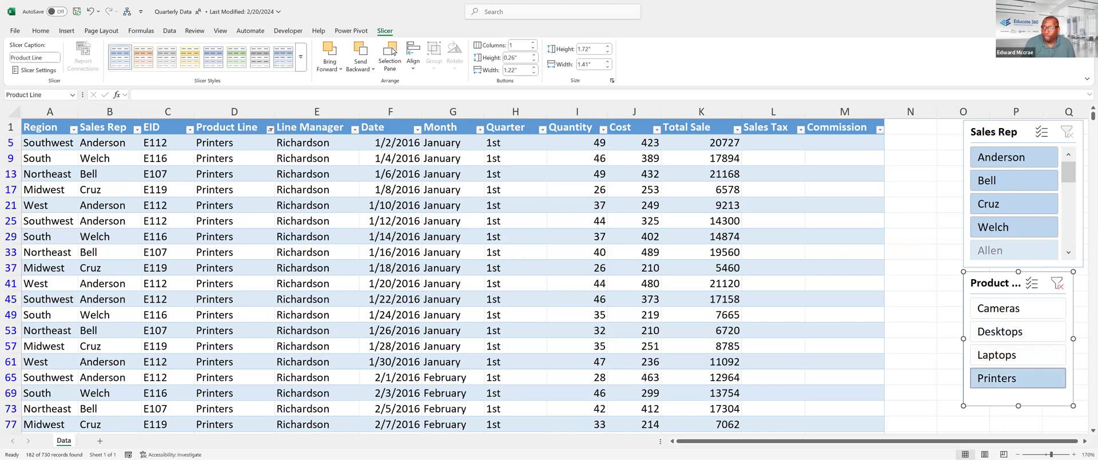
pyautogui.click(1056, 282)
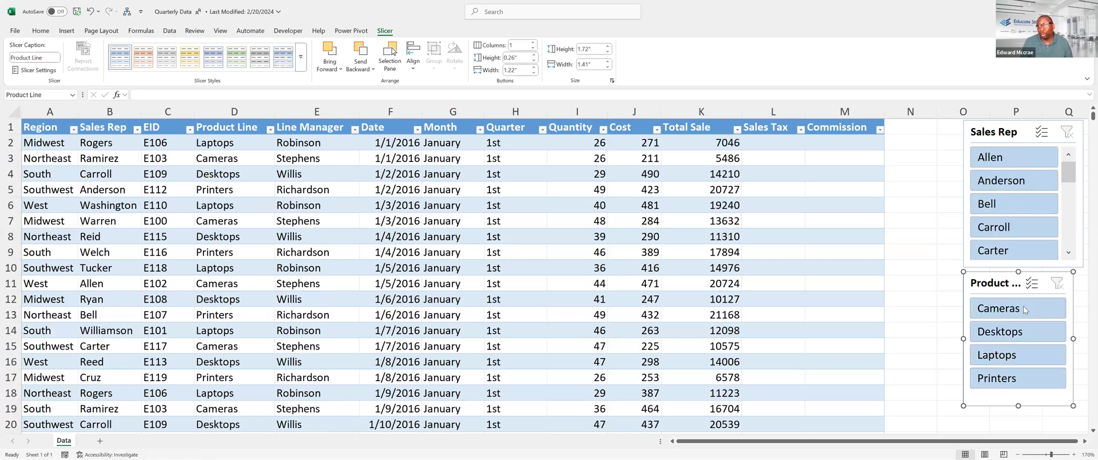
# Filter the table to the Cameras and Laptops product lines together and to two sales reps from the Southwest region
pyautogui.click(1017, 310)
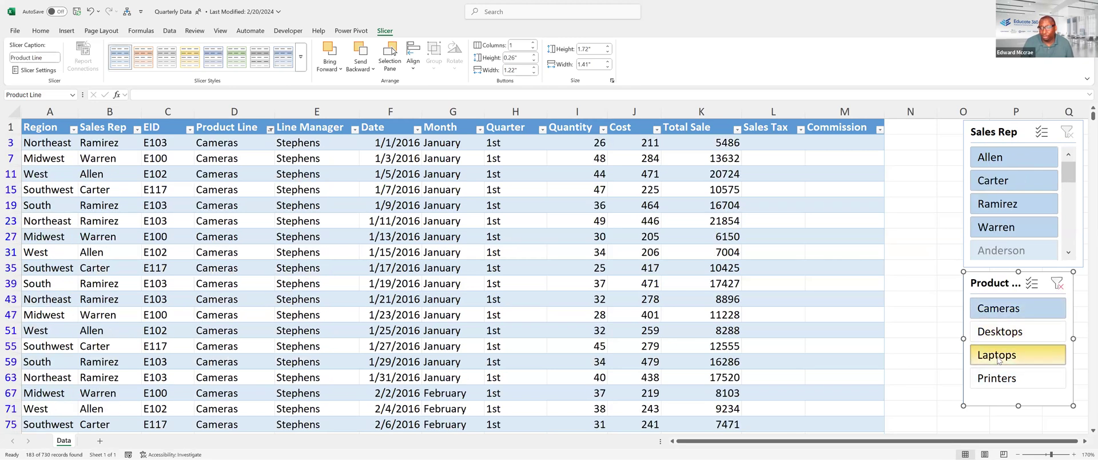
pyautogui.keyDown('ctrl'); pyautogui.click(1027, 352); pyautogui.keyUp('ctrl')
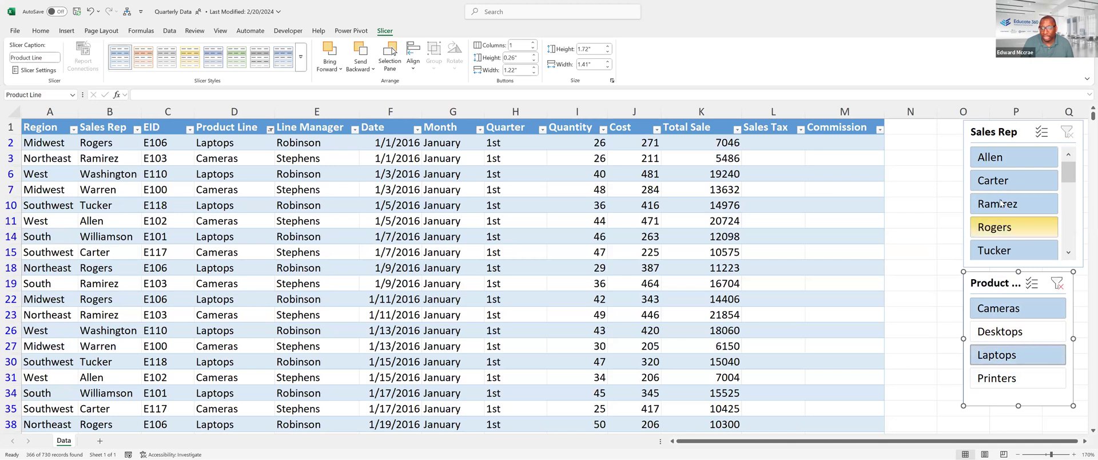
pyautogui.click(1000, 179)
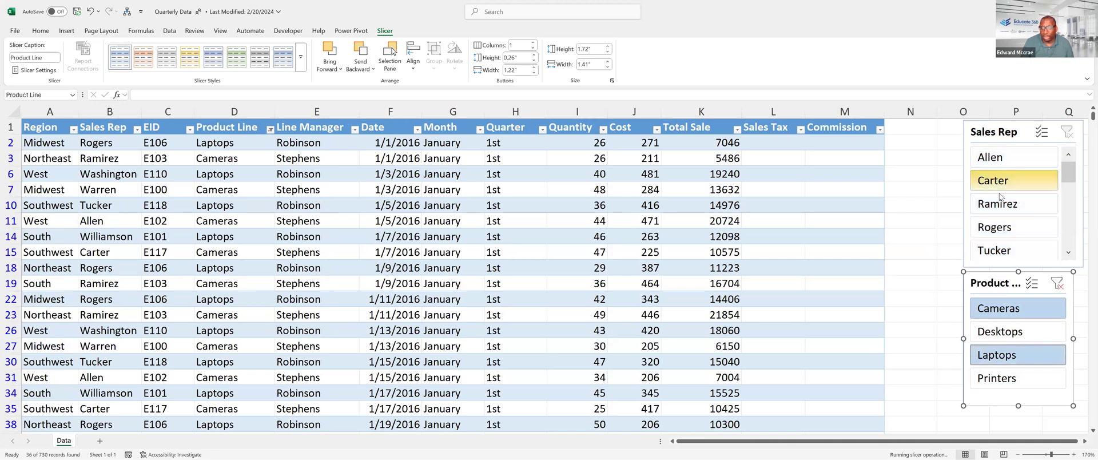
pyautogui.scroll(-2, 1021, 196)
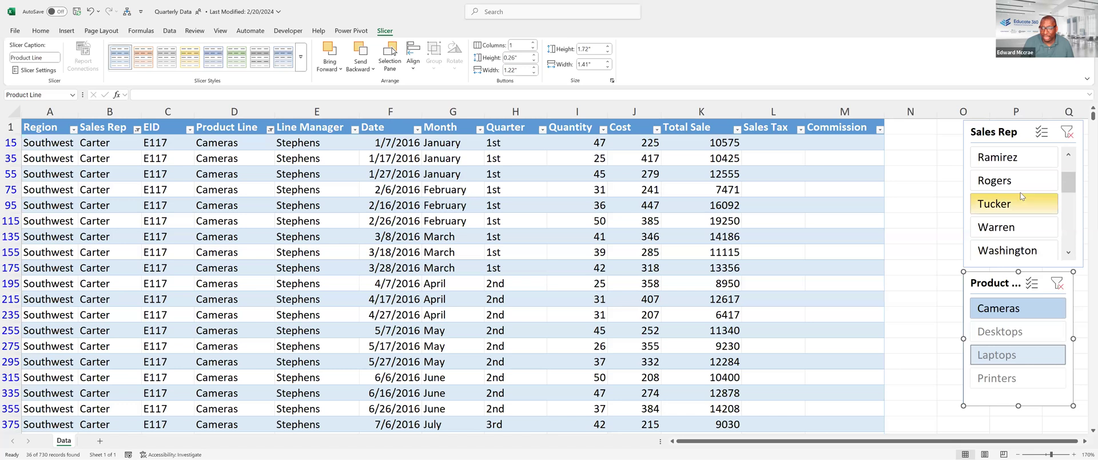
pyautogui.keyDown('ctrl'); pyautogui.click(1018, 199); pyautogui.keyUp('ctrl')
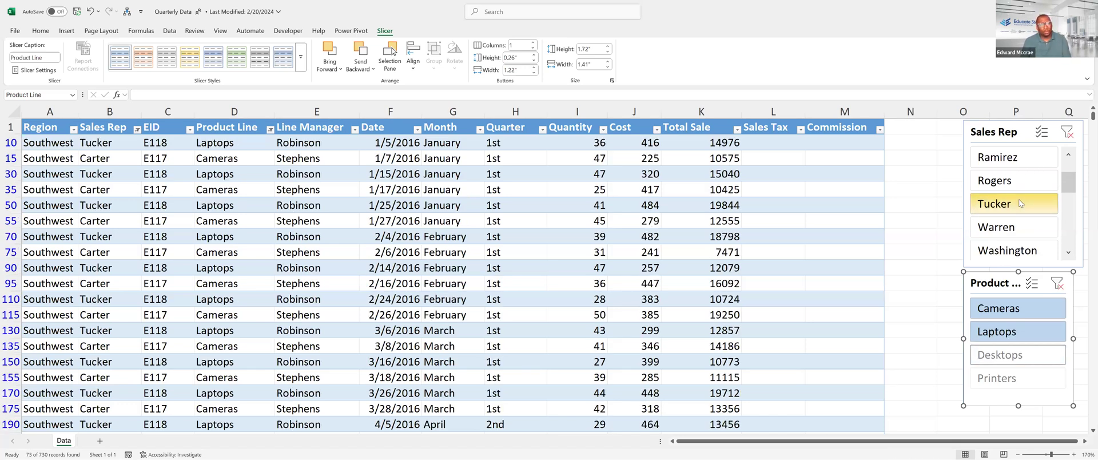
pyautogui.click(1068, 151)
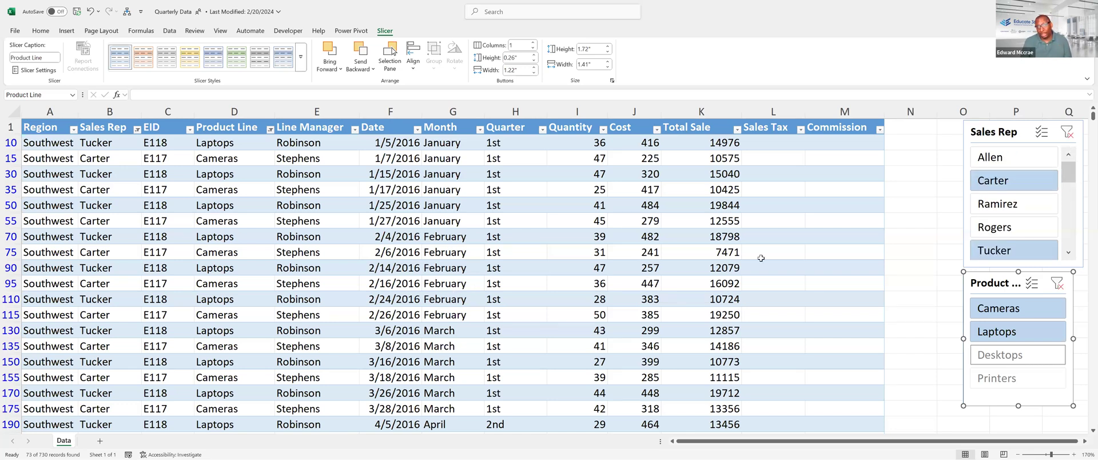
# View the filter choices of the Line Manager column, and clear the filters of both the Sales Rep and Product Line slicers
pyautogui.click(355, 129)
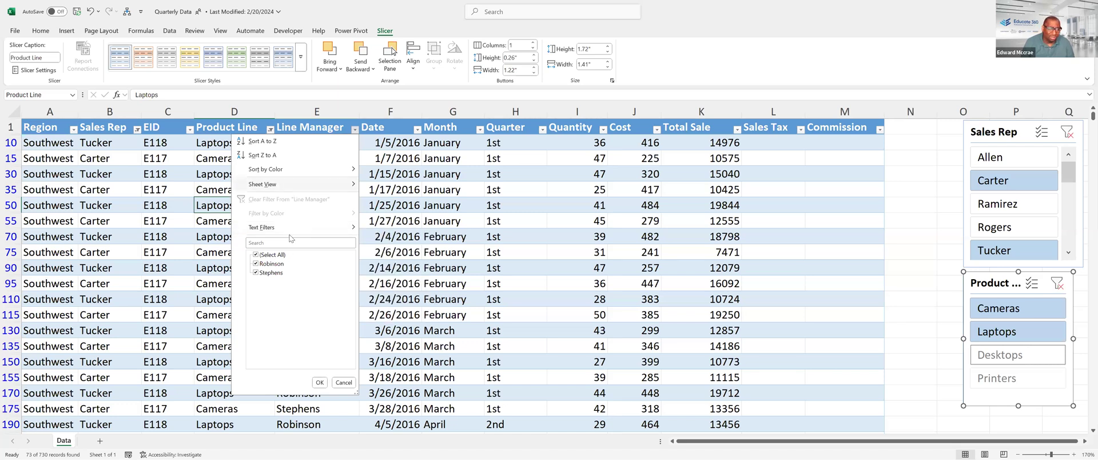
pyautogui.click(983, 131)
pyautogui.click(1062, 135)
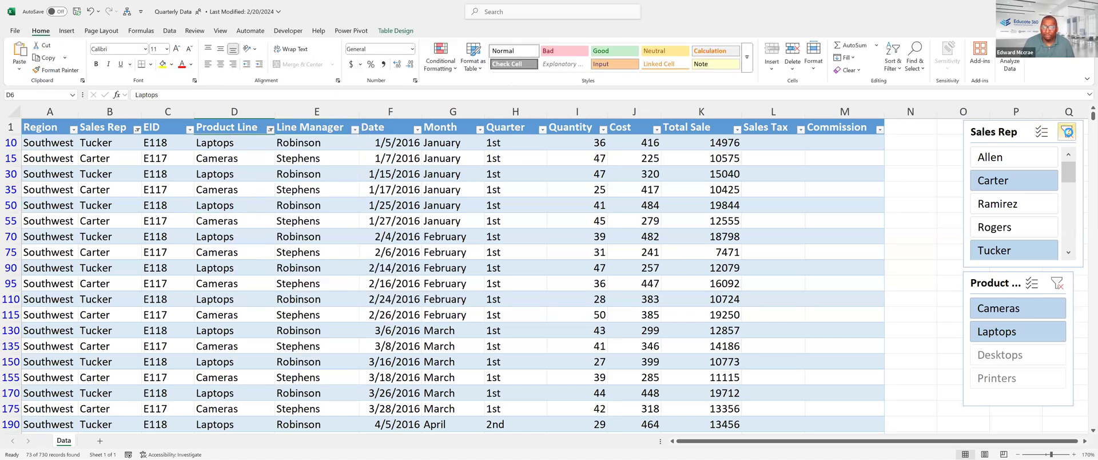
pyautogui.click(1056, 283)
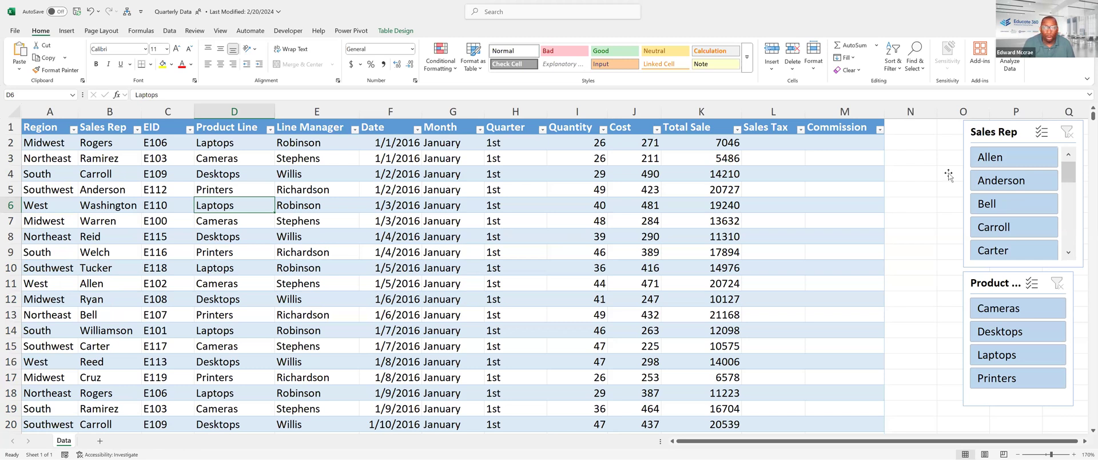
# Format the Sales Rep slicer with Light Yellow, Slicer Style Light 4 and 2 button columns, and widen it to about 1.91 inches
pyautogui.click(994, 135)
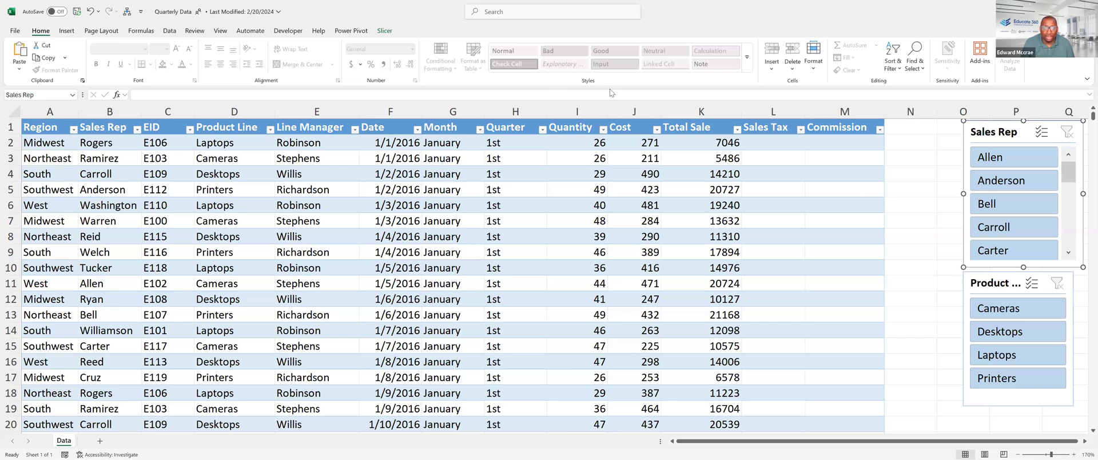
pyautogui.click(384, 30)
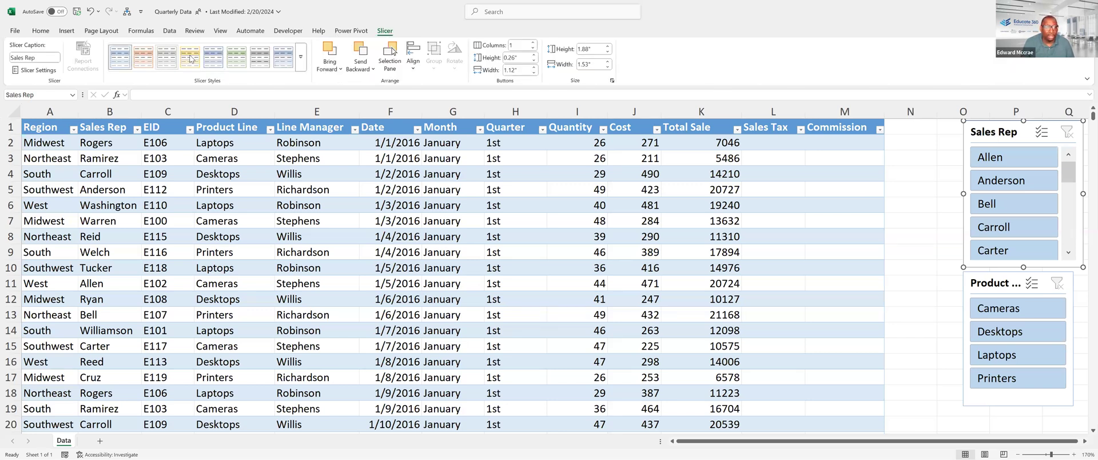
pyautogui.click(190, 58)
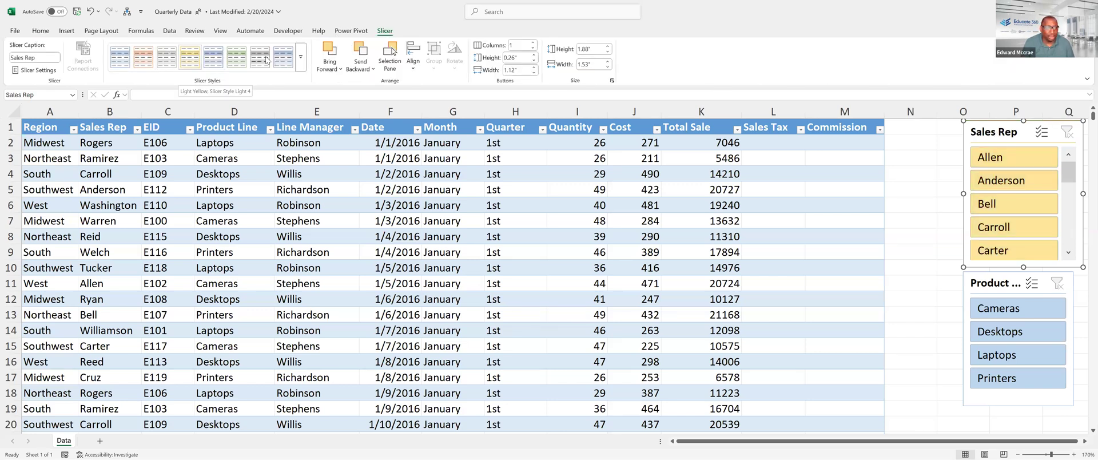
pyautogui.click(533, 42)
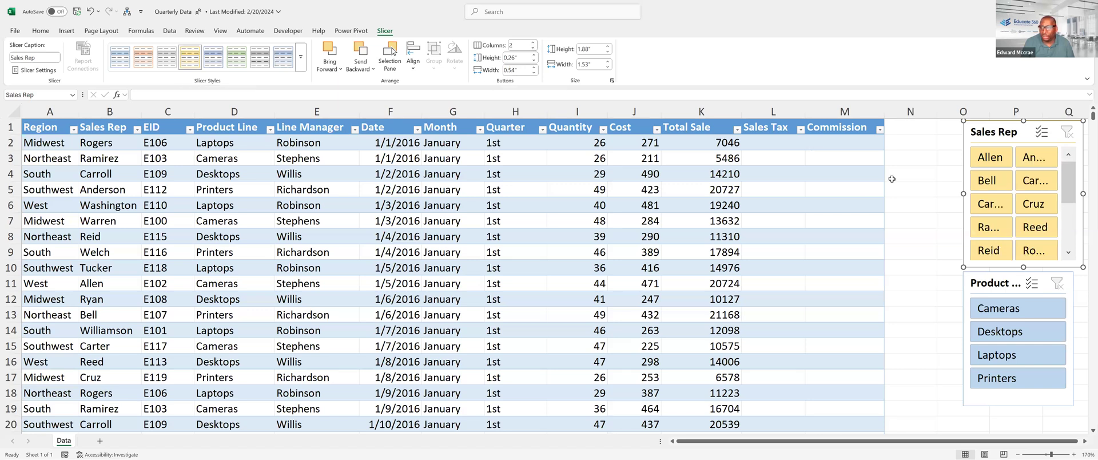
pyautogui.moveTo(964, 194); pyautogui.dragTo(933, 195)
pyautogui.press('Escape')
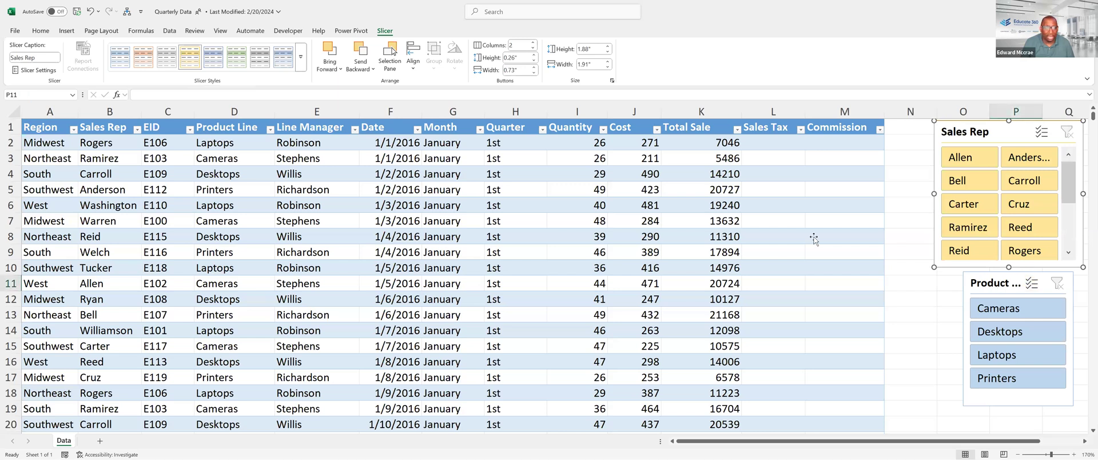
# Format the Product Line slicer with the light orange style and 2 button columns, sized about 1.78 inches wide and 1.05 inches high
pyautogui.click(1002, 283)
pyautogui.click(384, 31)
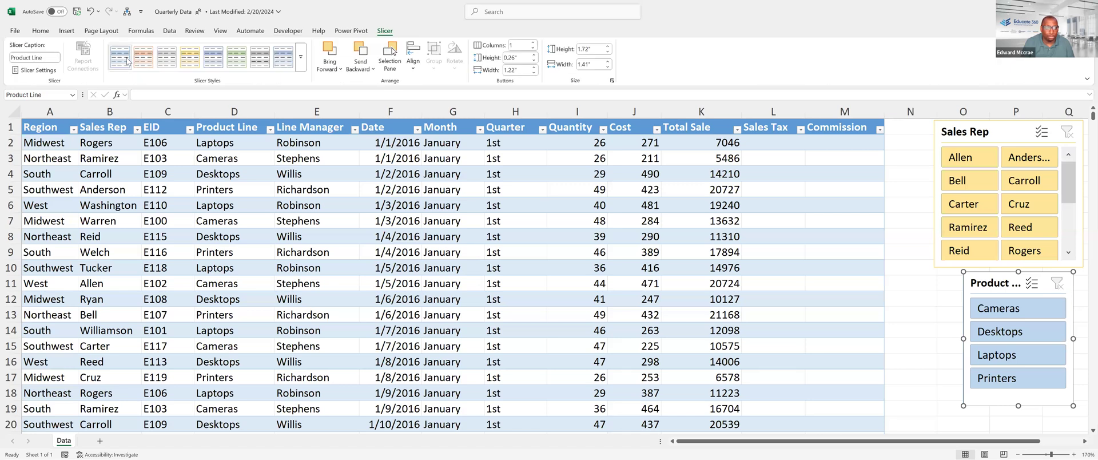
pyautogui.click(144, 57)
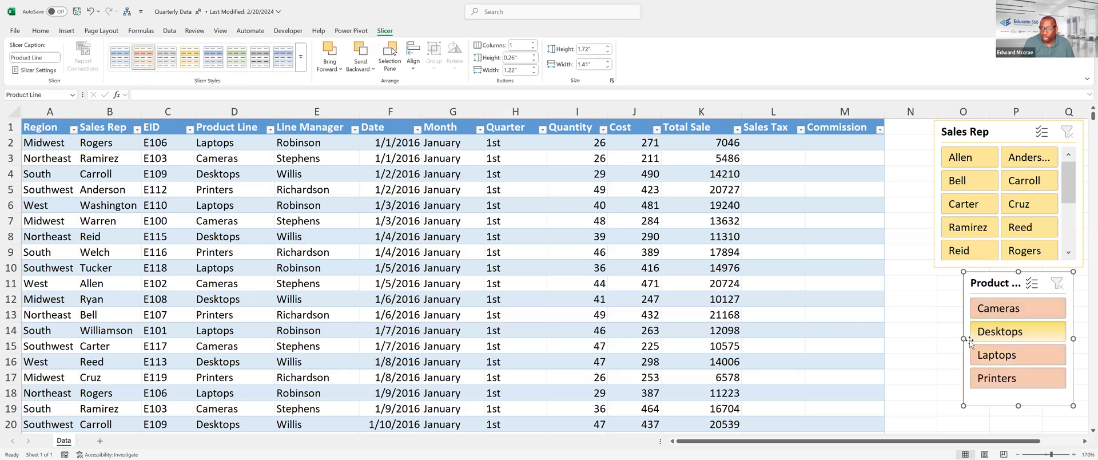
pyautogui.moveTo(963, 338); pyautogui.dragTo(933, 339)
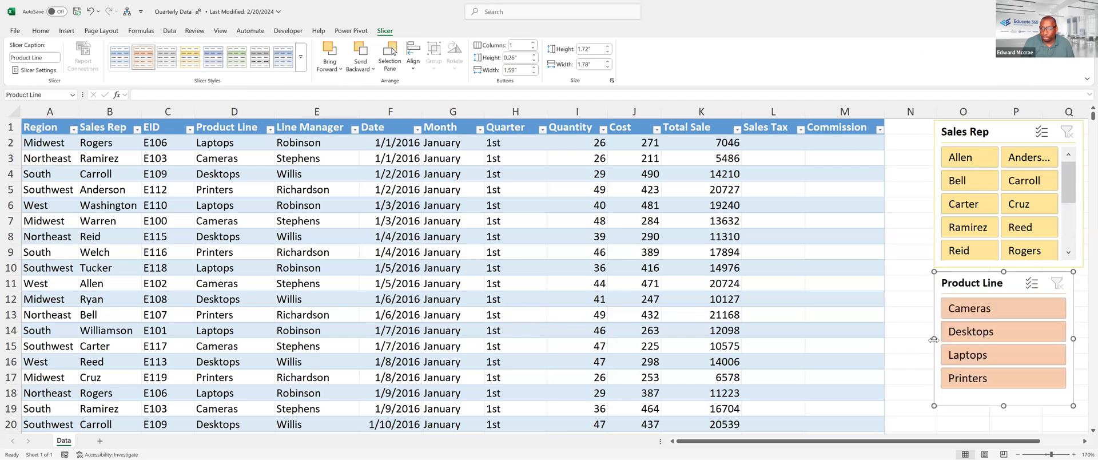
pyautogui.click(534, 43)
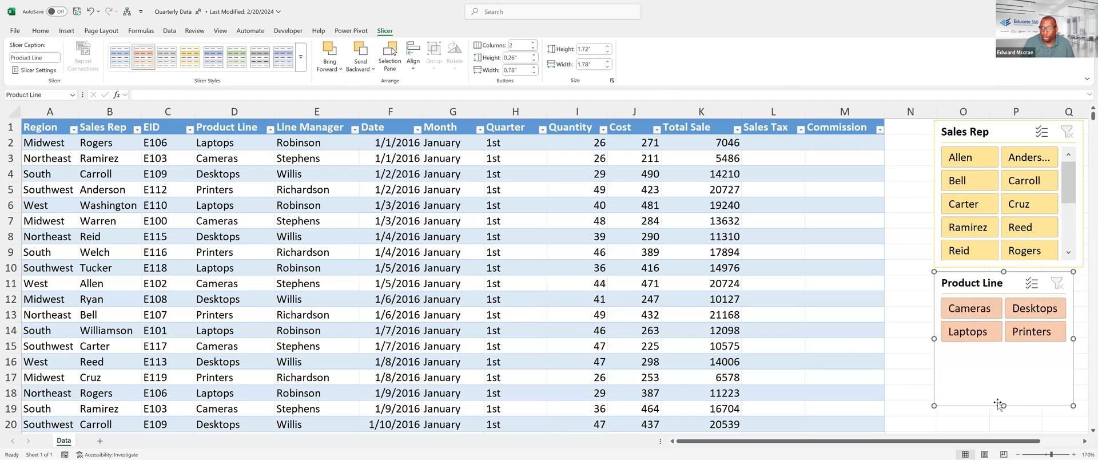
pyautogui.moveTo(1002, 405); pyautogui.dragTo(1002, 353)
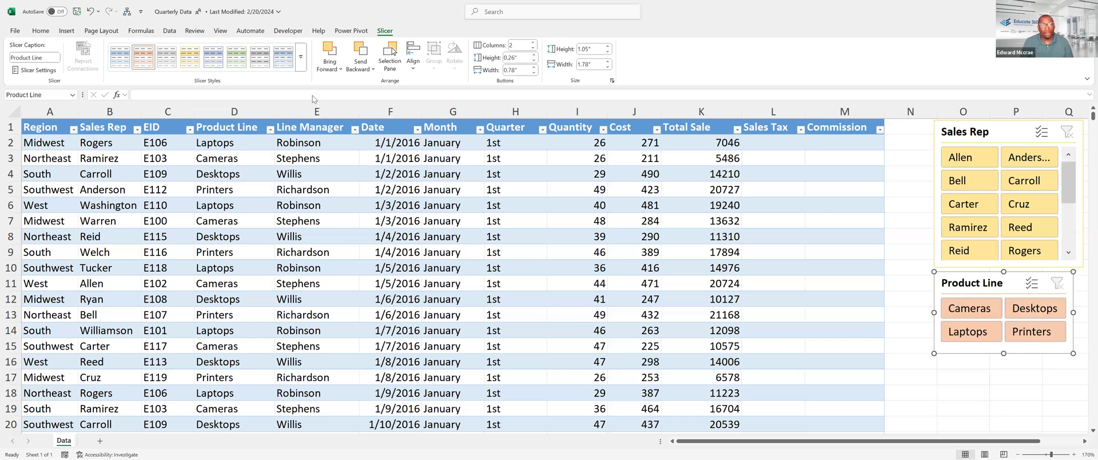
# Center the column titles in the table's header row
pyautogui.click(314, 220)
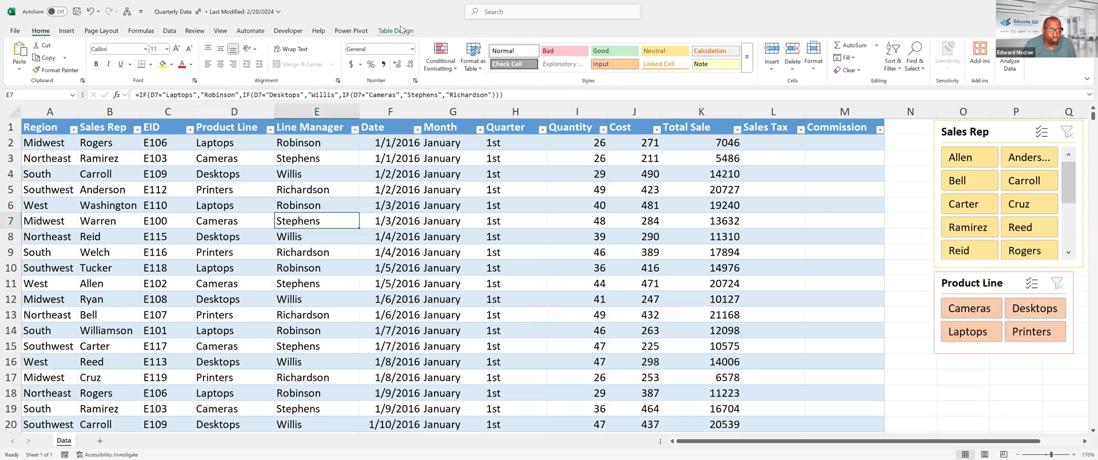
pyautogui.click(395, 31)
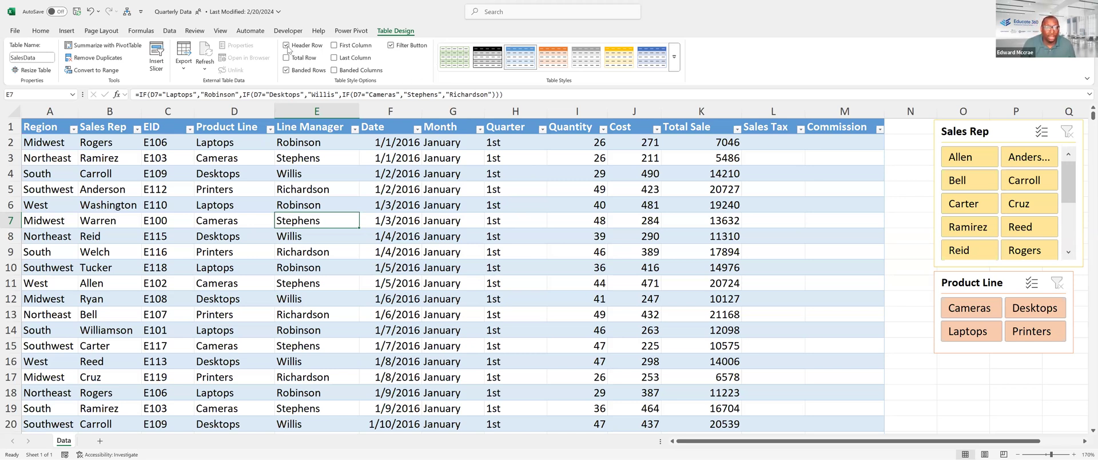
pyautogui.hotkey('ctrl', 'Home')
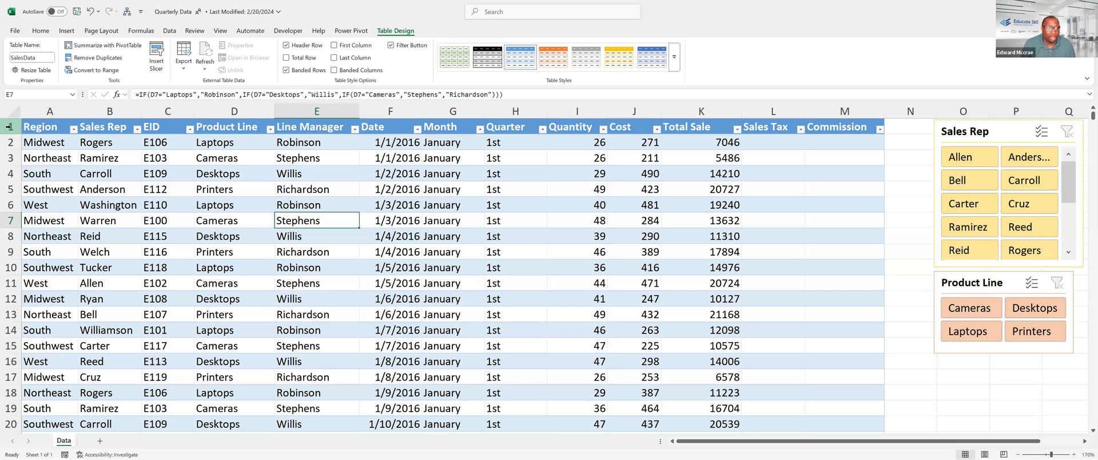
pyautogui.hotkey('shift', 'space')
pyautogui.click(220, 65)
pyautogui.click(434, 209)
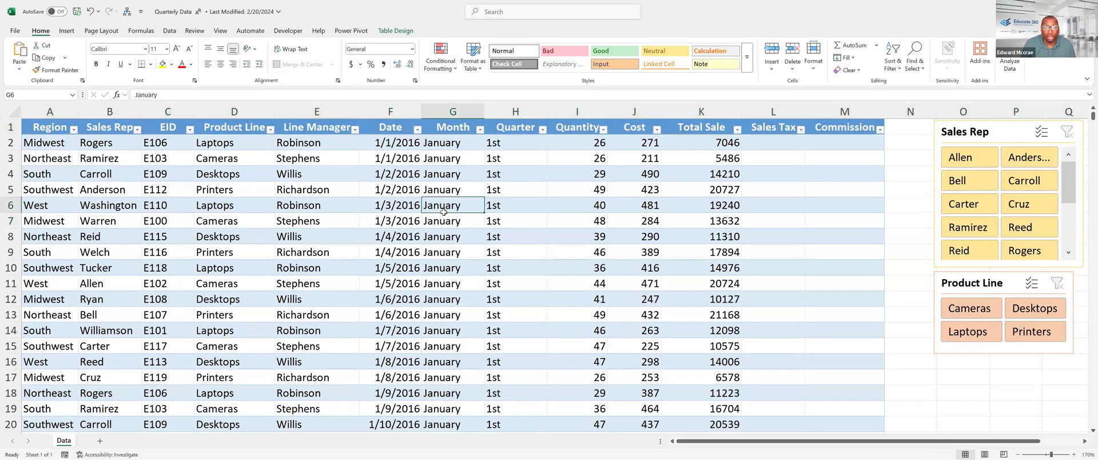
# Hide the table's header row and show it again
pyautogui.click(396, 31)
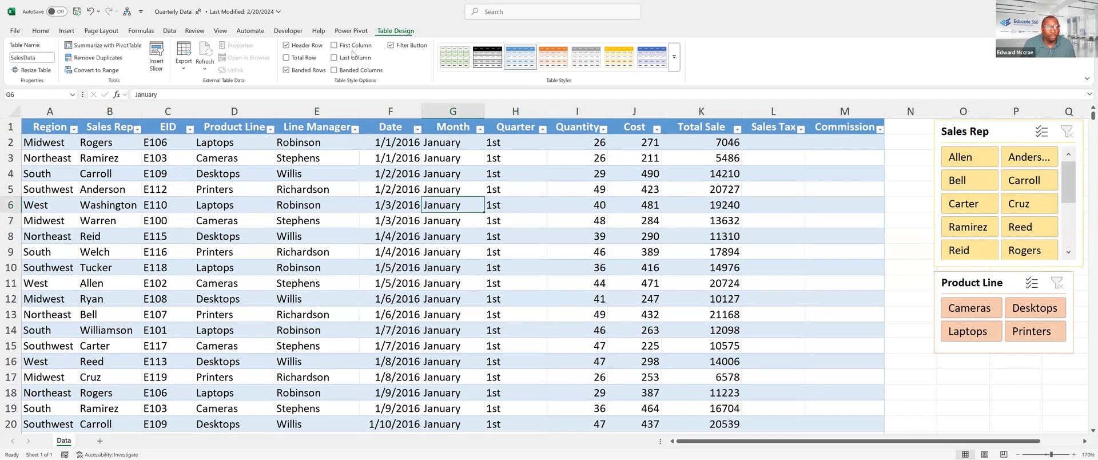
pyautogui.click(286, 46)
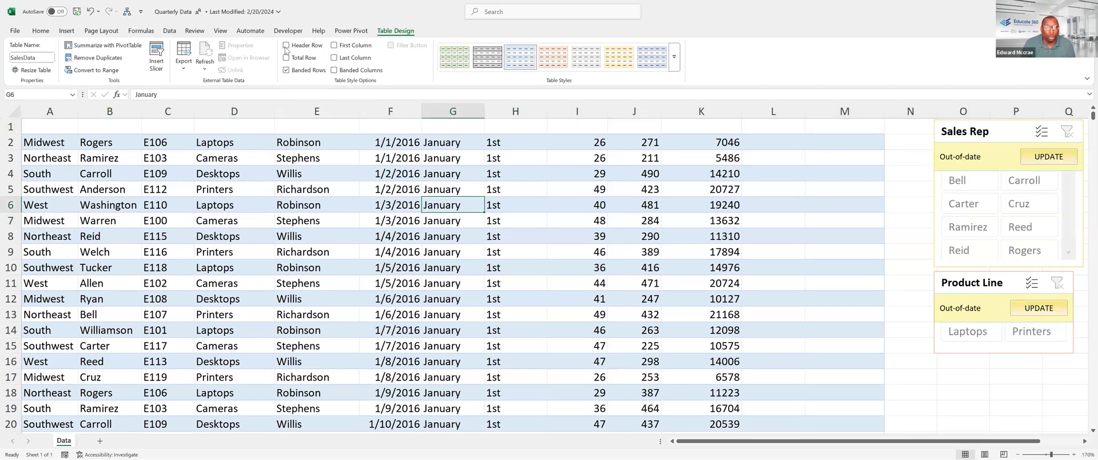
pyautogui.click(286, 48)
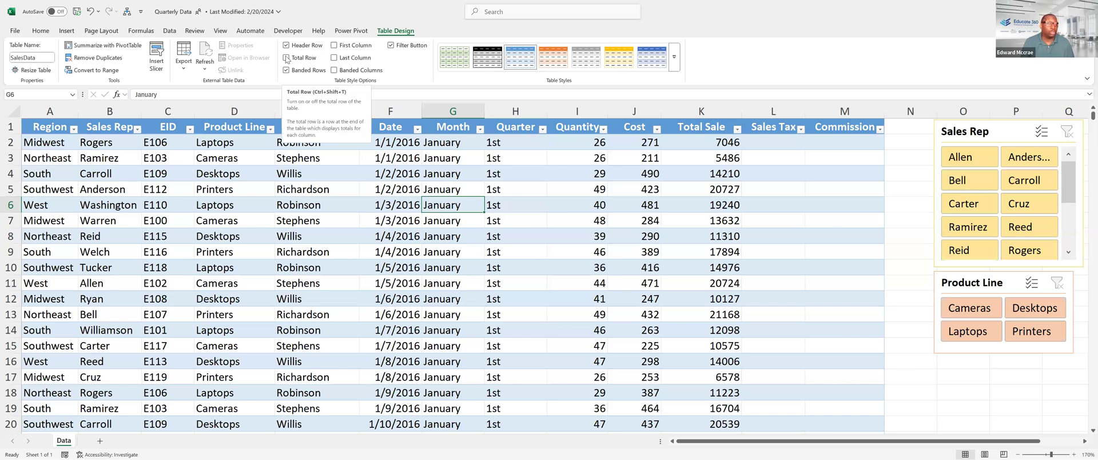
# Add a total row to the table and set its Commission cell to Sum after trying Average
pyautogui.click(286, 58)
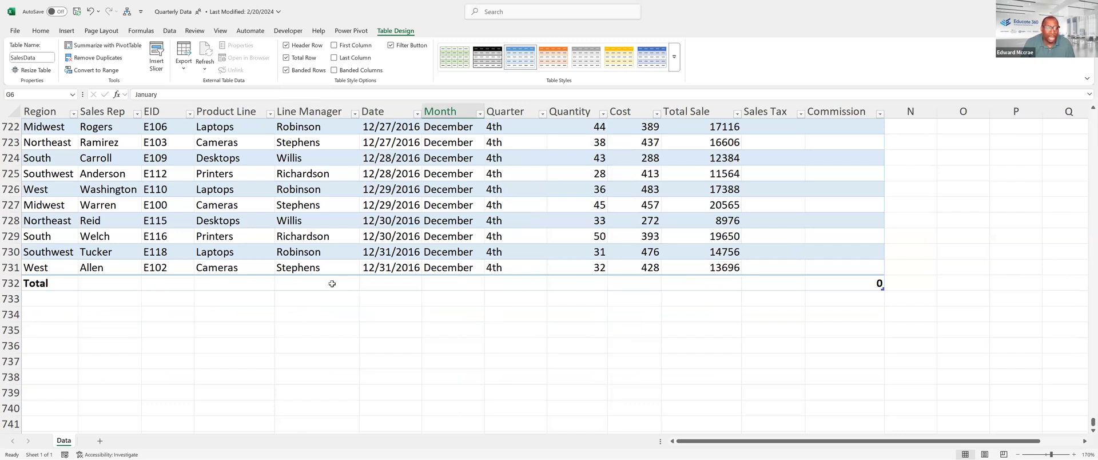
pyautogui.click(830, 284)
pyautogui.click(888, 287)
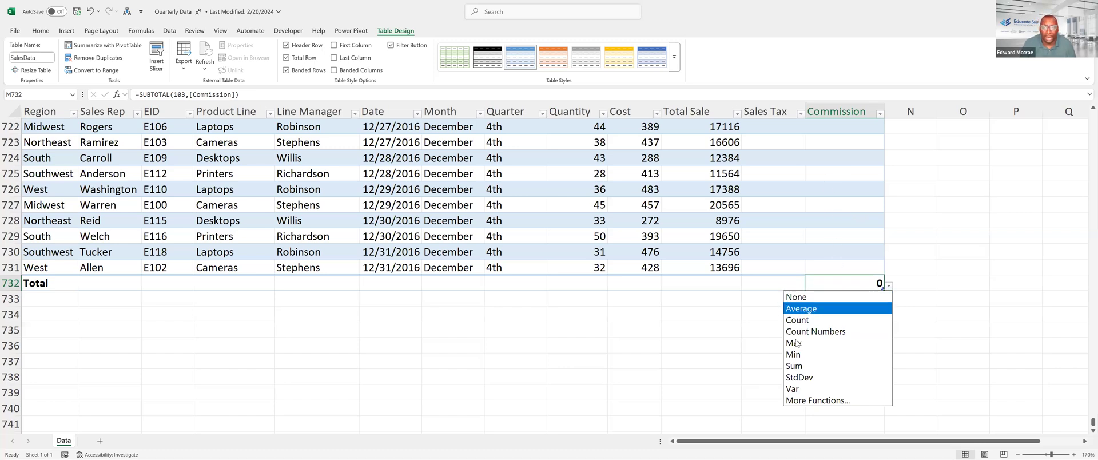
pyautogui.click(788, 309)
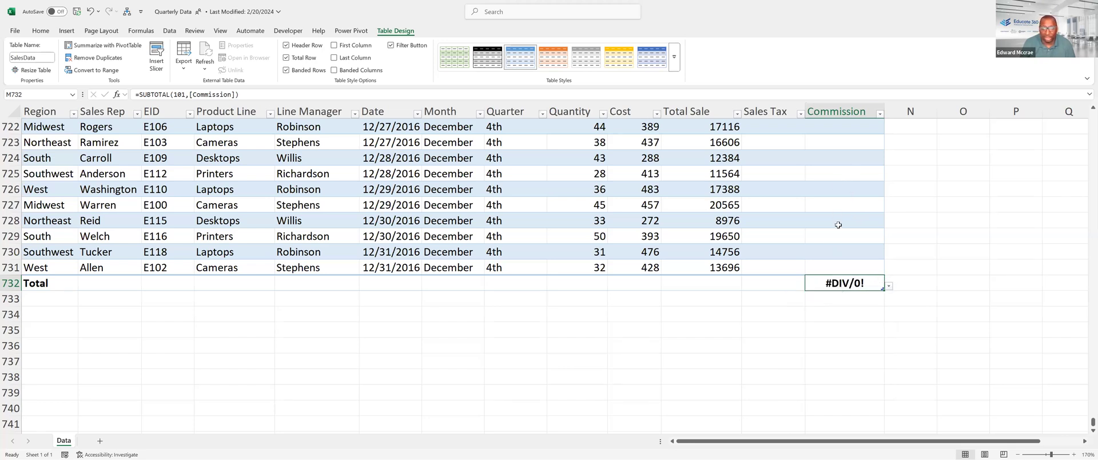
pyautogui.click(889, 285)
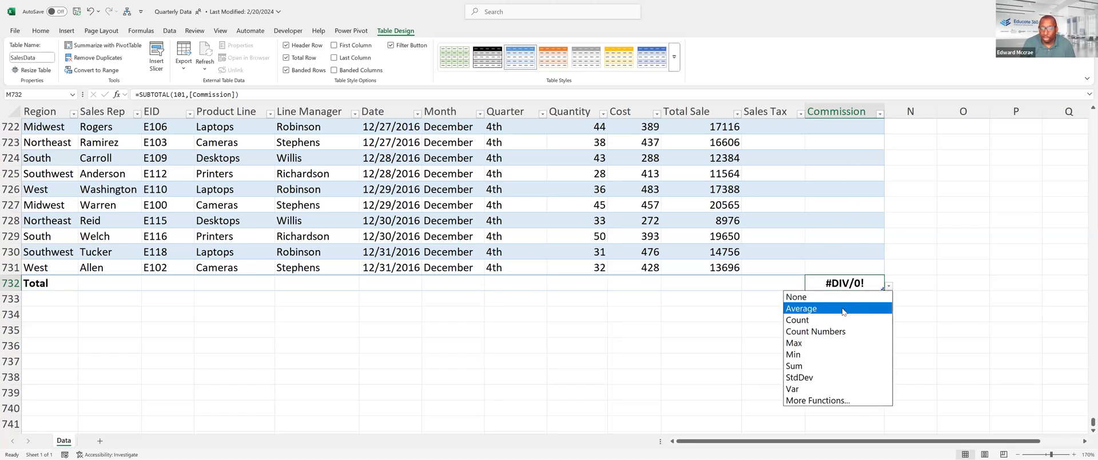
pyautogui.click(818, 366)
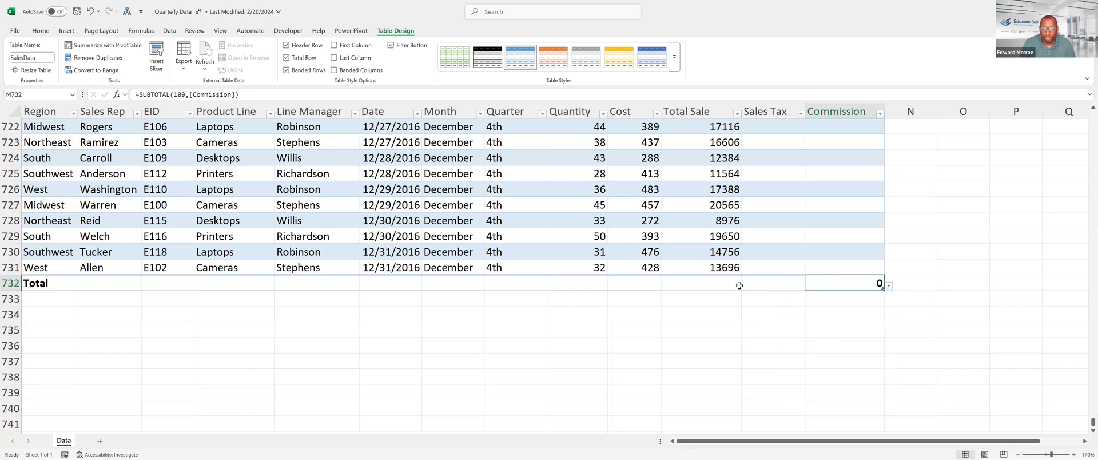
# Set the total row to show the Sum of Total Sale and the Count of Region
pyautogui.click(720, 285)
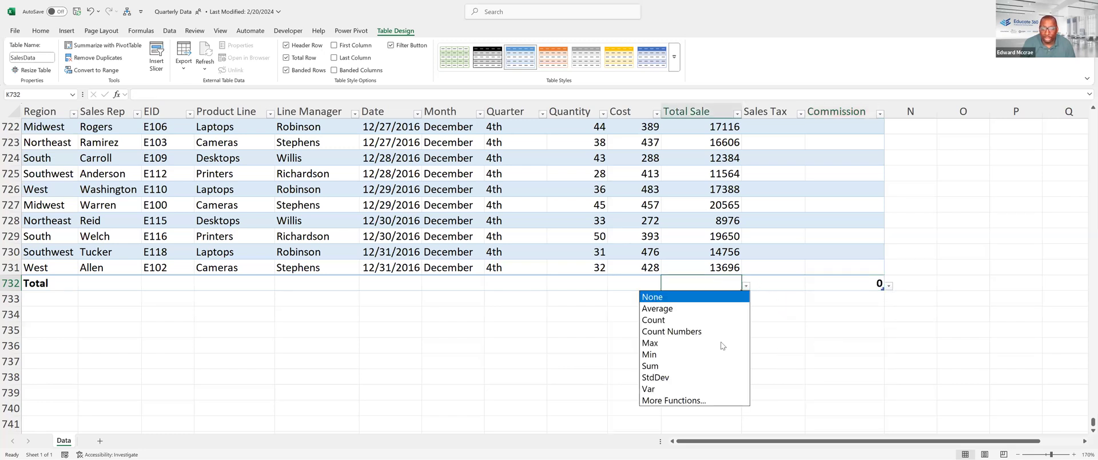
pyautogui.click(703, 366)
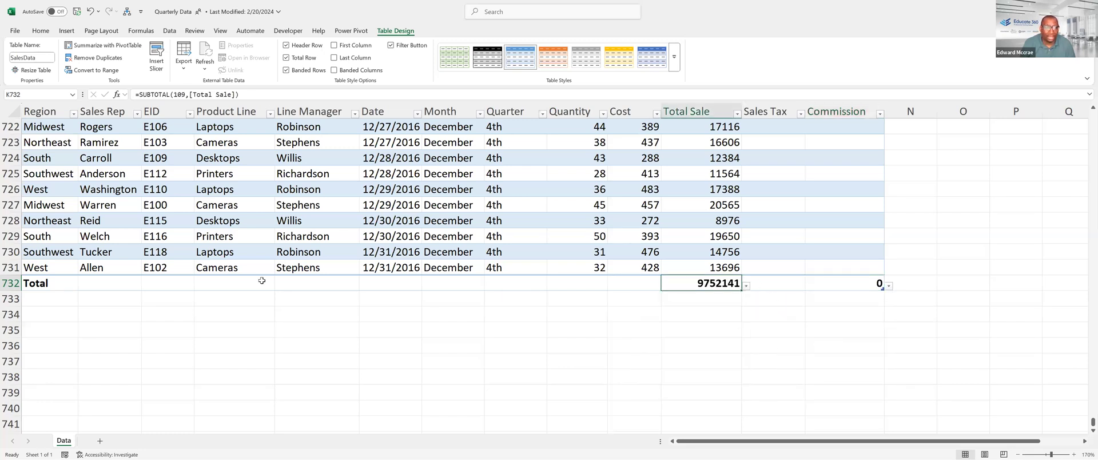
pyautogui.click(40, 286)
pyautogui.click(82, 286)
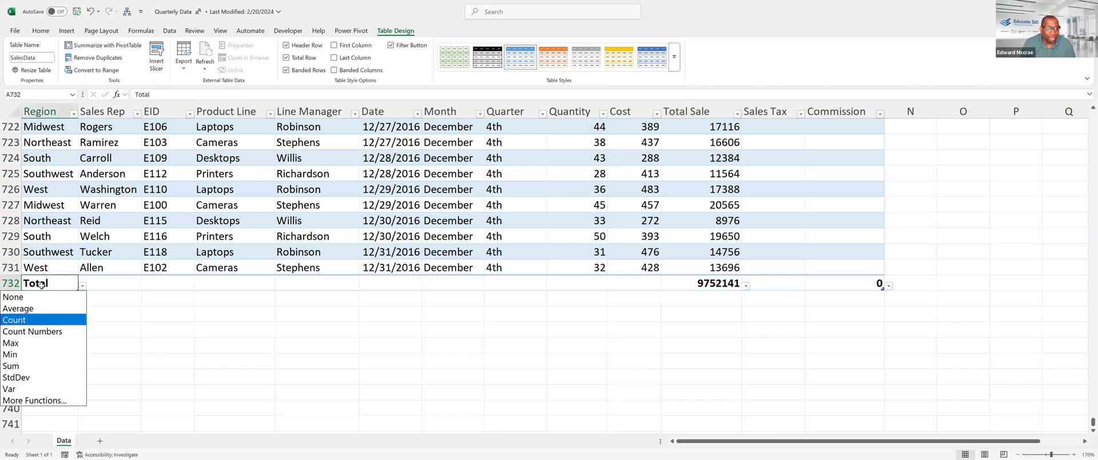
pyautogui.click(40, 321)
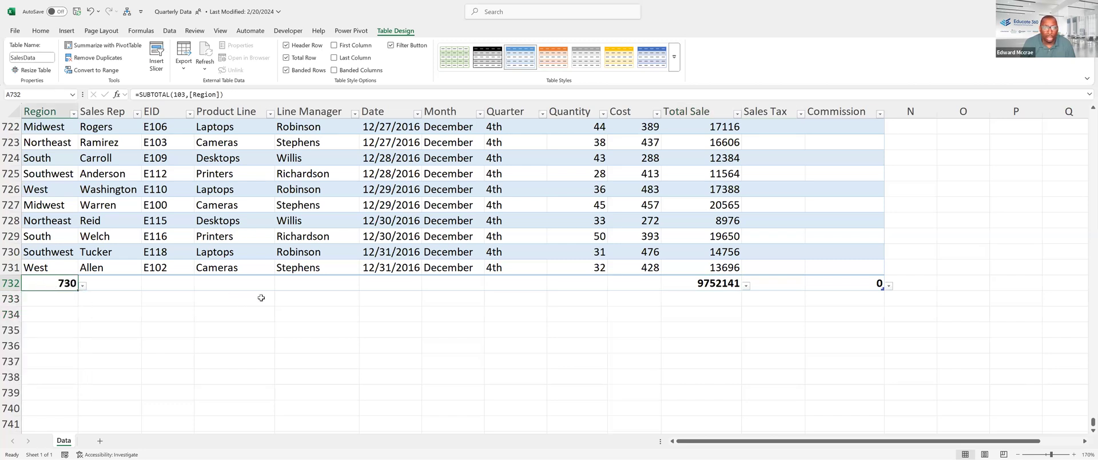
# Set the total row's Quantity cell to Sum
pyautogui.click(591, 286)
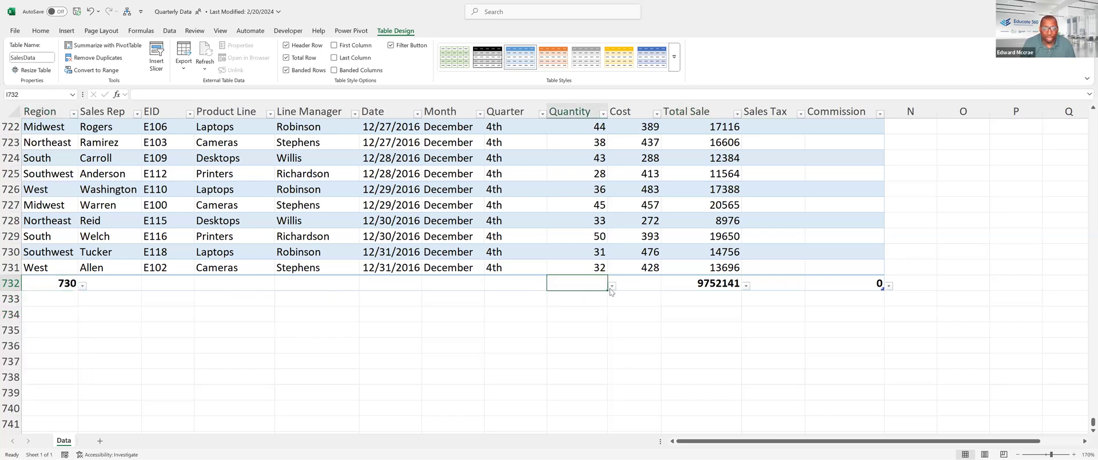
pyautogui.click(611, 287)
pyautogui.click(577, 378)
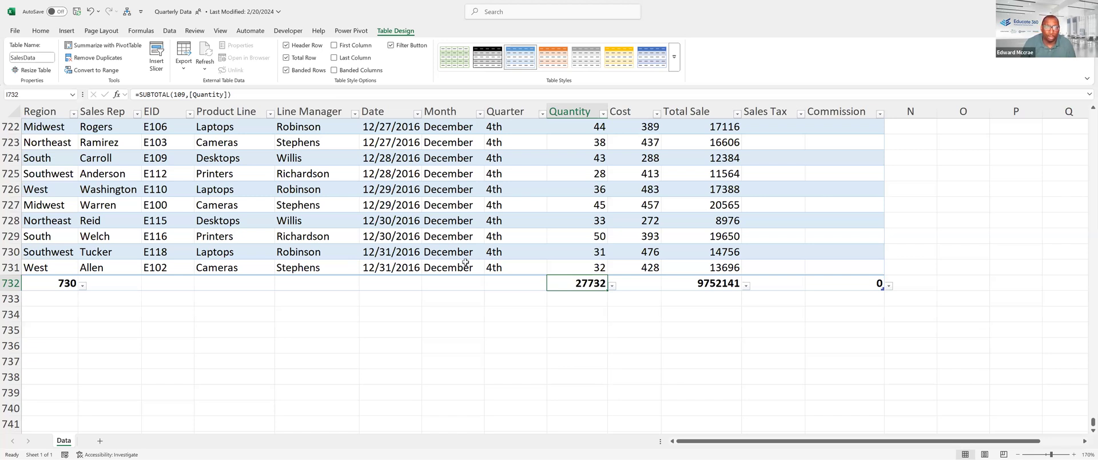
# Examine the table's column headings above the December and November records, and return to cell A1
pyautogui.scroll(15, 466, 262)
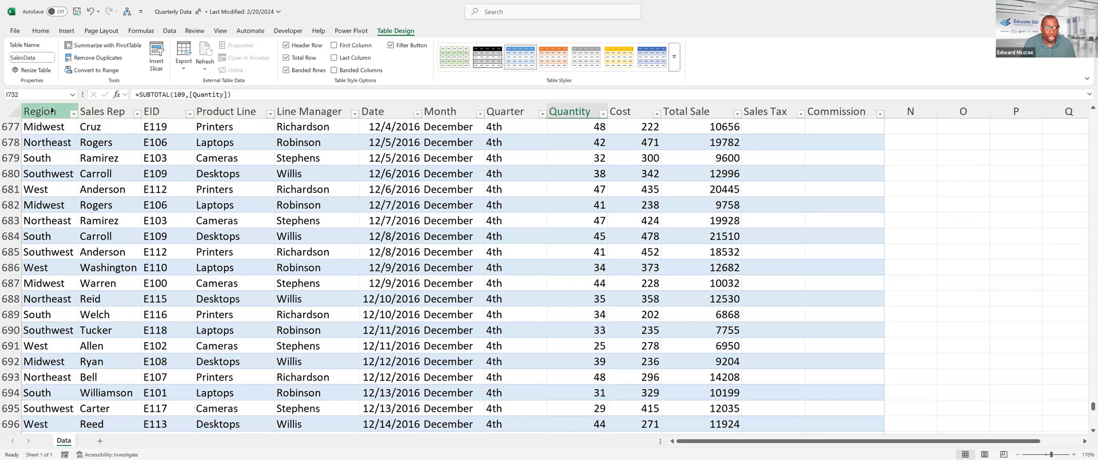
pyautogui.click(471, 203)
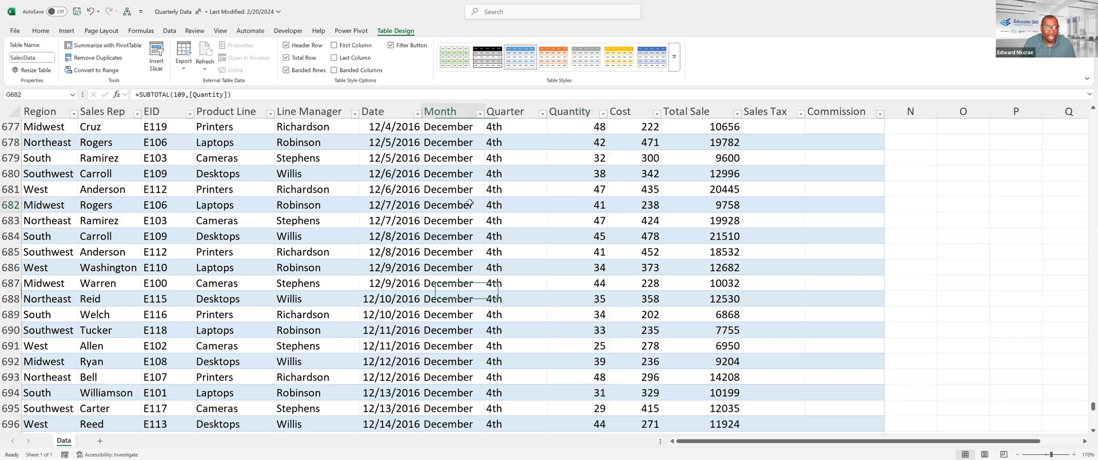
pyautogui.scroll(-5, 471, 203)
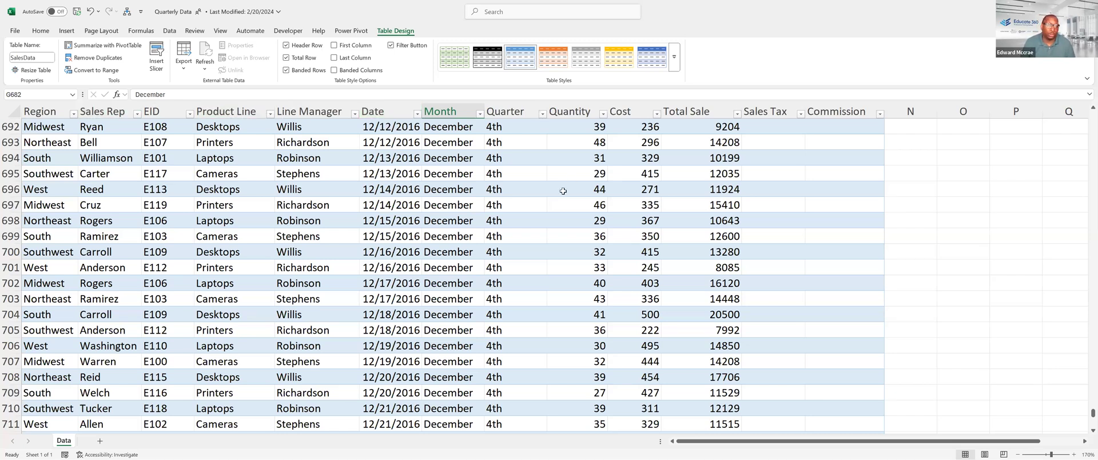
pyautogui.scroll(2, 563, 190)
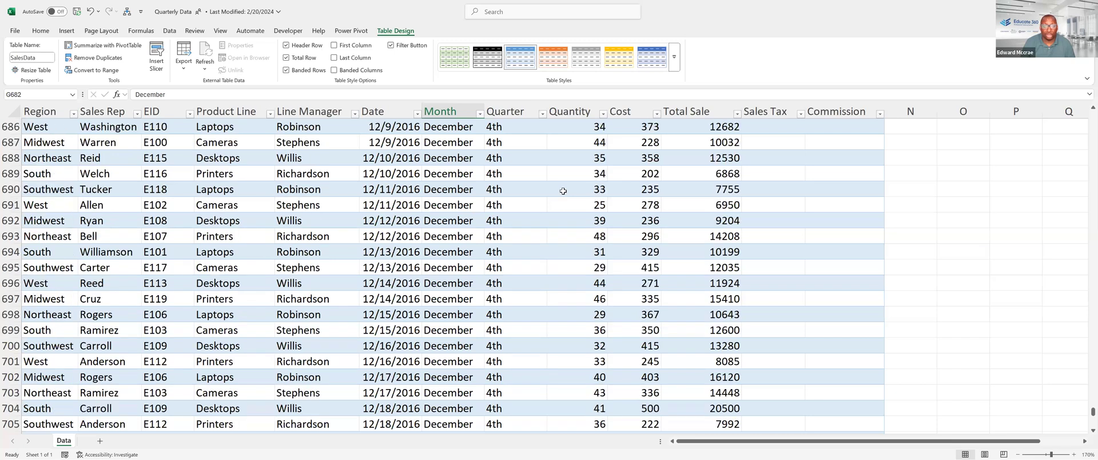
pyautogui.scroll(11, 564, 191)
pyautogui.click(563, 190)
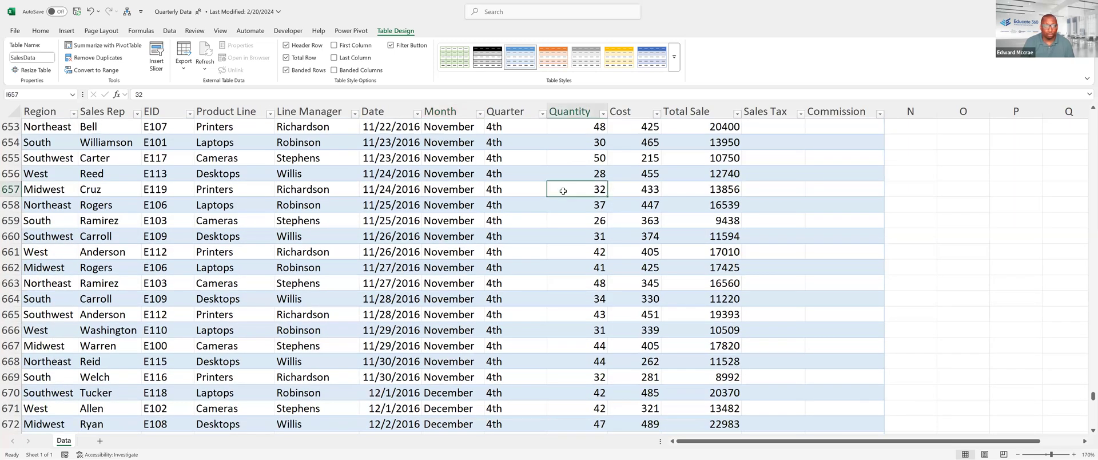
pyautogui.hotkey('ctrl', 'Home')
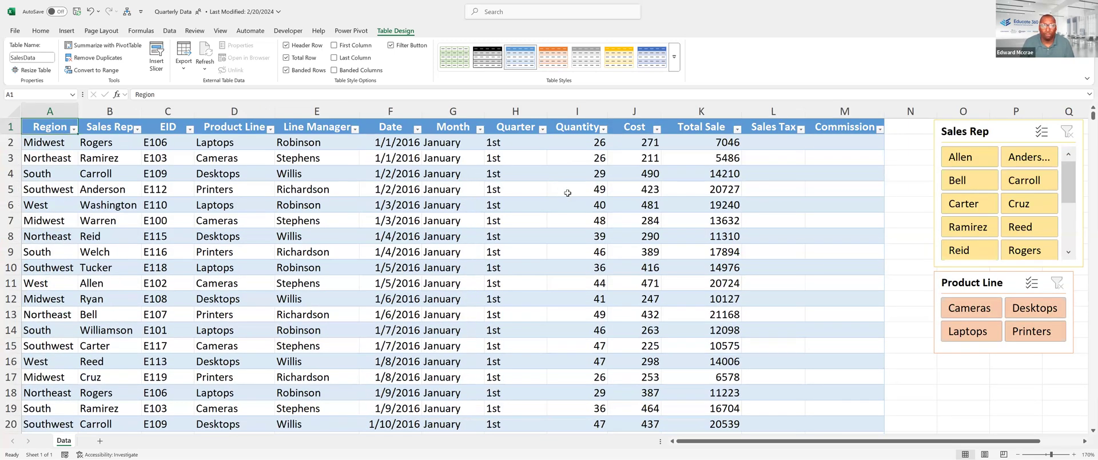
# Try banded columns in place of banded rows and the First Column emphasis, and restore the table to banded rows only
pyautogui.click(286, 70)
pyautogui.click(285, 70)
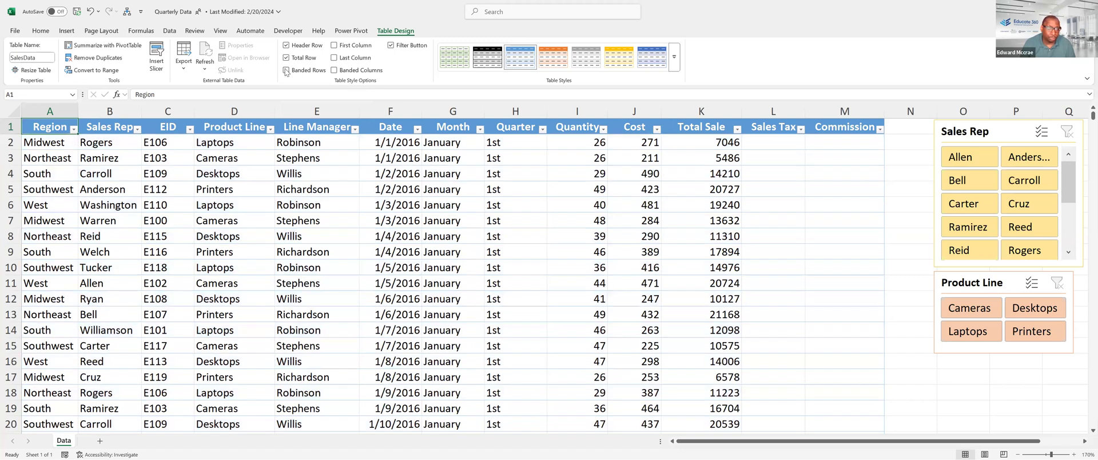
pyautogui.click(334, 71)
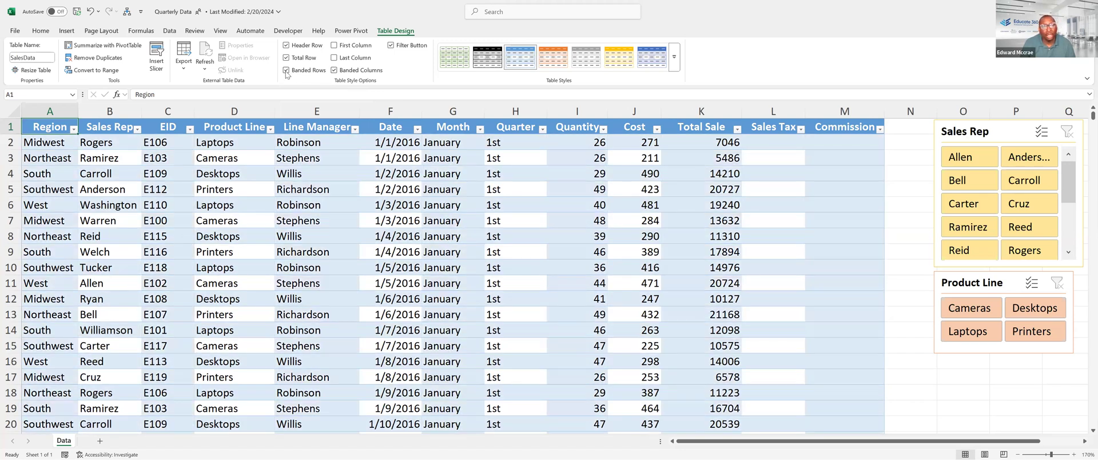
pyautogui.click(285, 70)
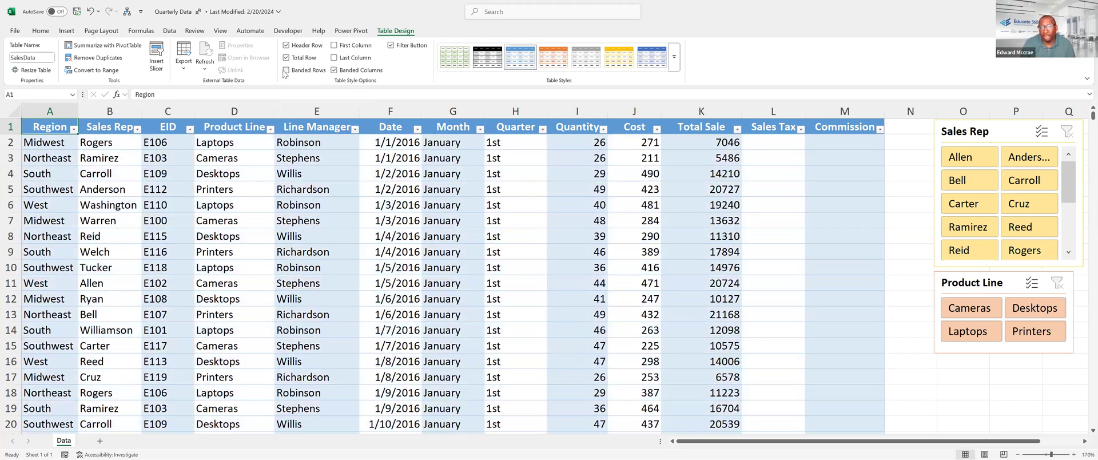
pyautogui.click(286, 71)
pyautogui.click(334, 70)
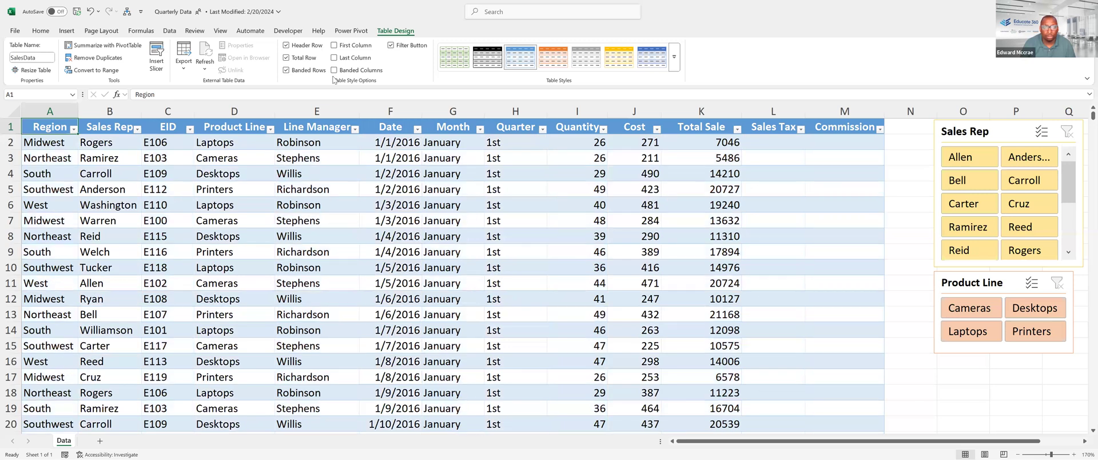
pyautogui.click(334, 46)
pyautogui.click(334, 46)
# Turn off the filter buttons in the table's header row
pyautogui.click(390, 46)
pyautogui.click(390, 46)
pyautogui.click(390, 46)
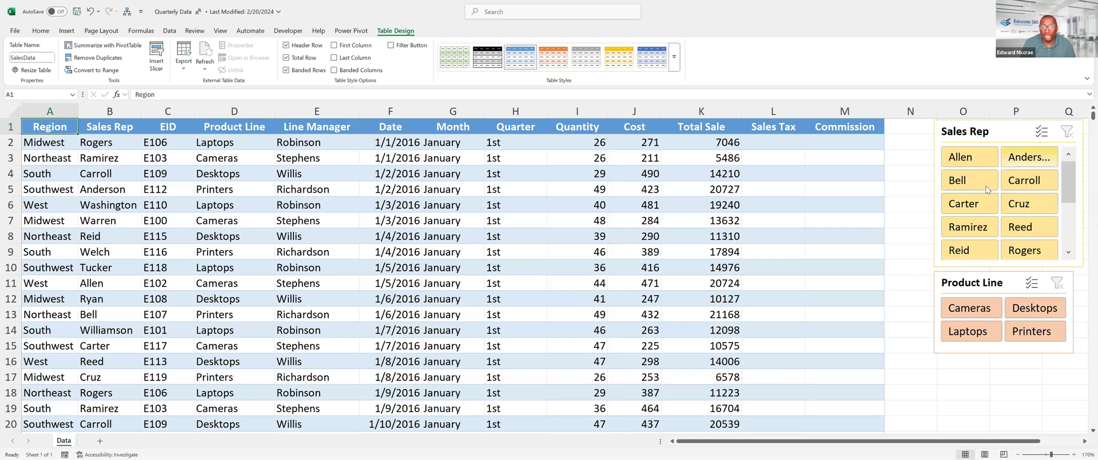
# Try two other gold Medium table styles, and apply the Medium style with a gold header and gray banded rows
pyautogui.click(677, 69)
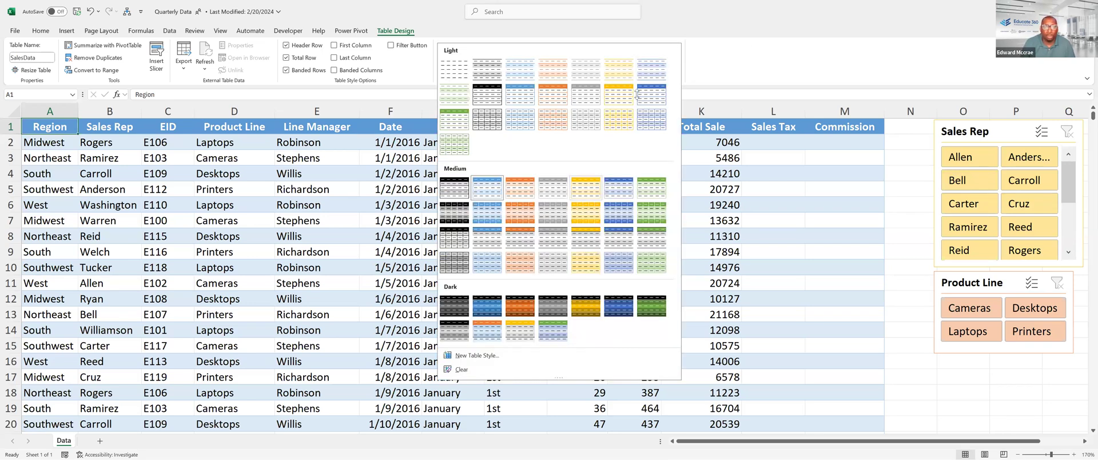
pyautogui.click(583, 195)
pyautogui.click(673, 59)
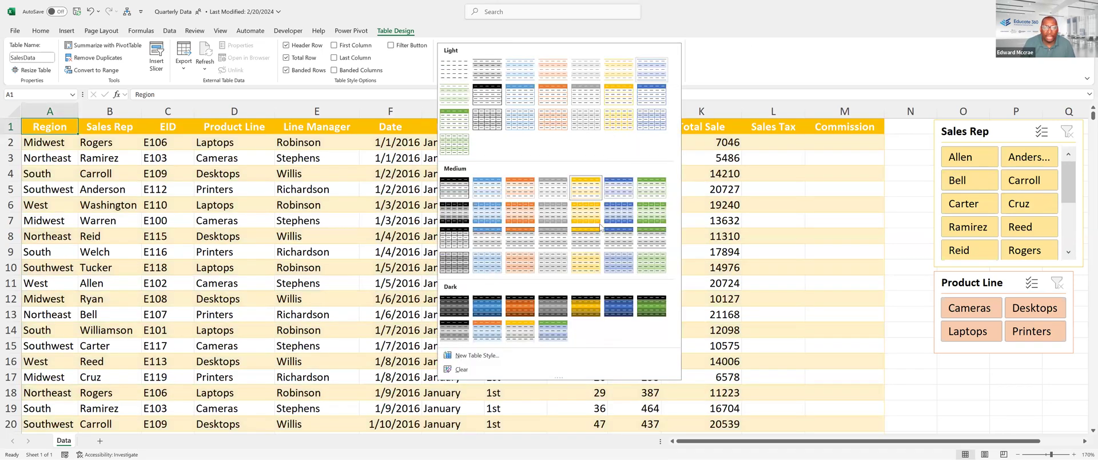
pyautogui.click(585, 264)
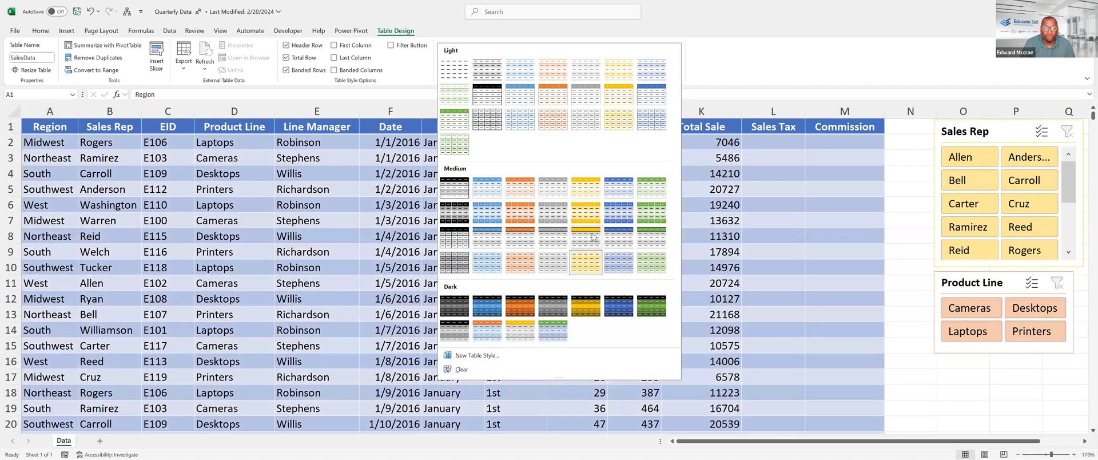
pyautogui.click(592, 233)
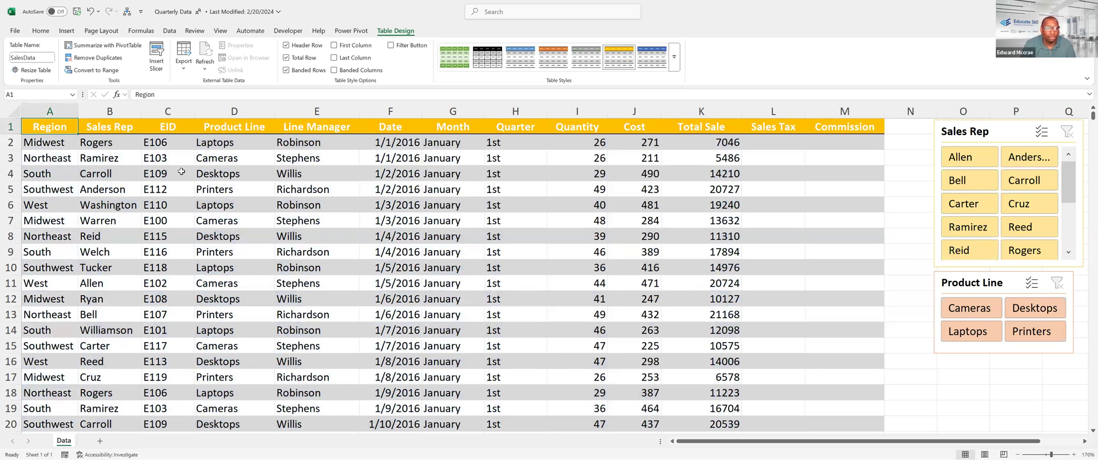
# Center the contents of all the table's data cells horizontally
pyautogui.click(161, 170)
pyautogui.hotkey('ctrl', 'a')
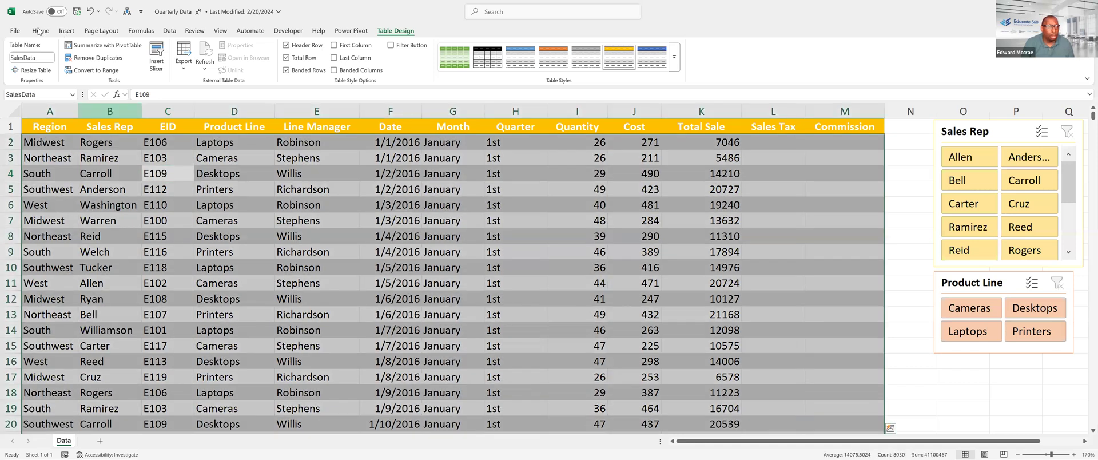
pyautogui.click(41, 31)
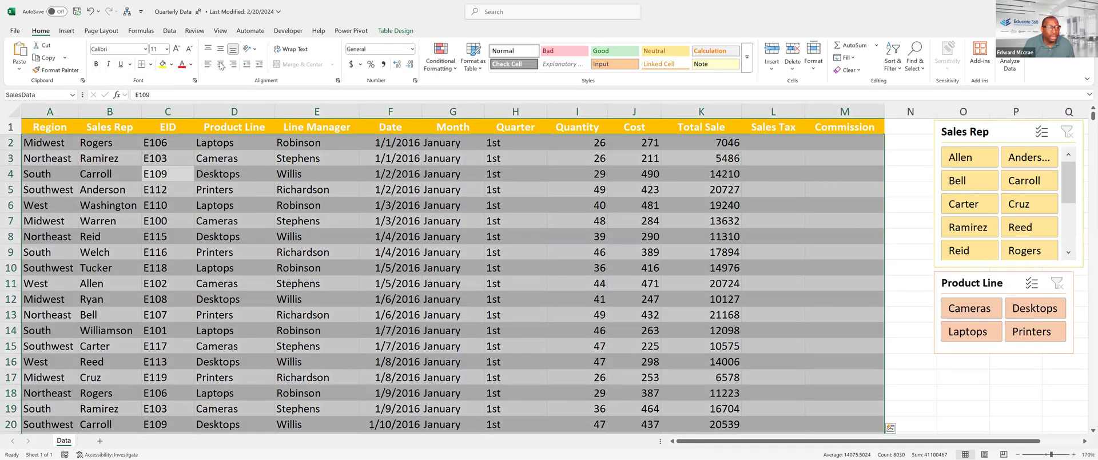
pyautogui.click(221, 65)
pyautogui.click(424, 231)
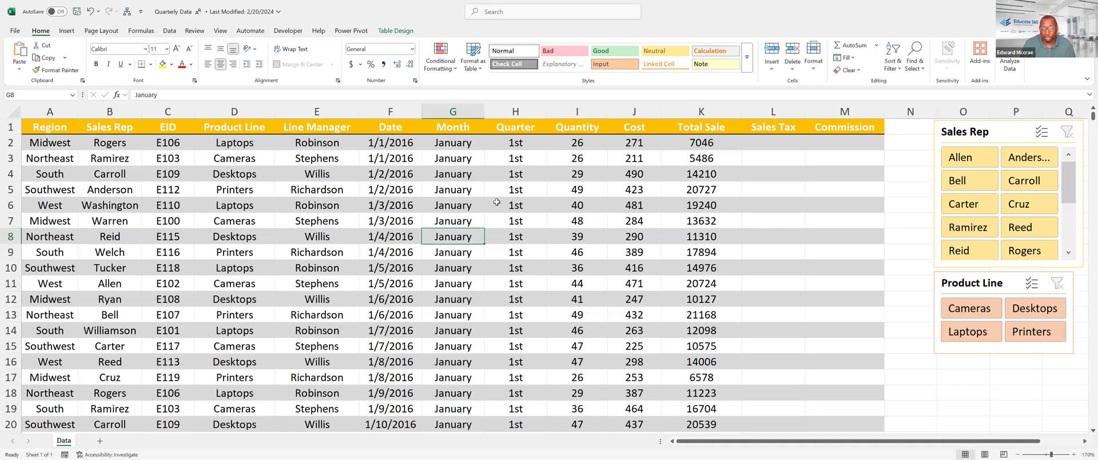
# Format all values in the Total Sale column with the Accounting dollar format
pyautogui.click(401, 32)
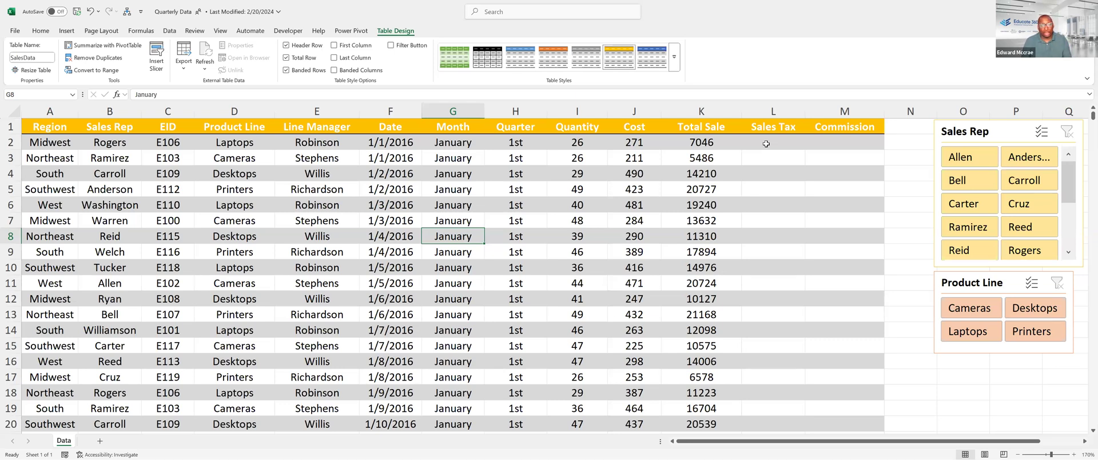
pyautogui.click(721, 147)
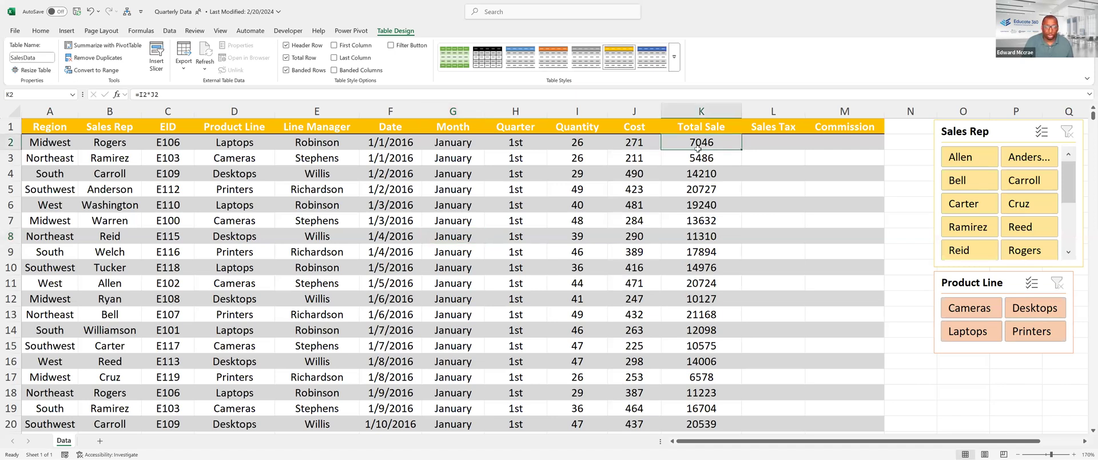
pyautogui.hotkey('ctrl', 'shift', 'Down')
pyautogui.click(55, 31)
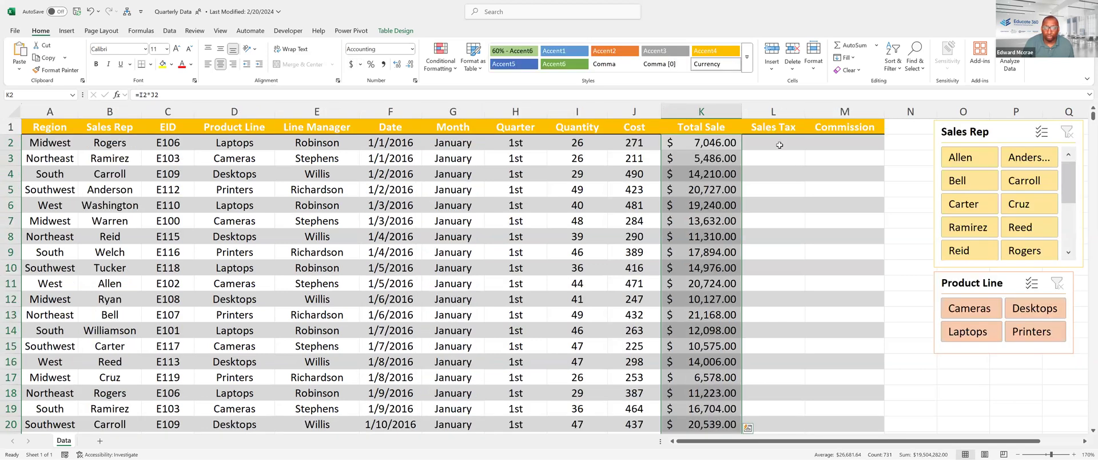
# Fill the Sales Tax column with the formula =[@[Total Sale]]*.06, starting in cell L2
pyautogui.click(779, 144)
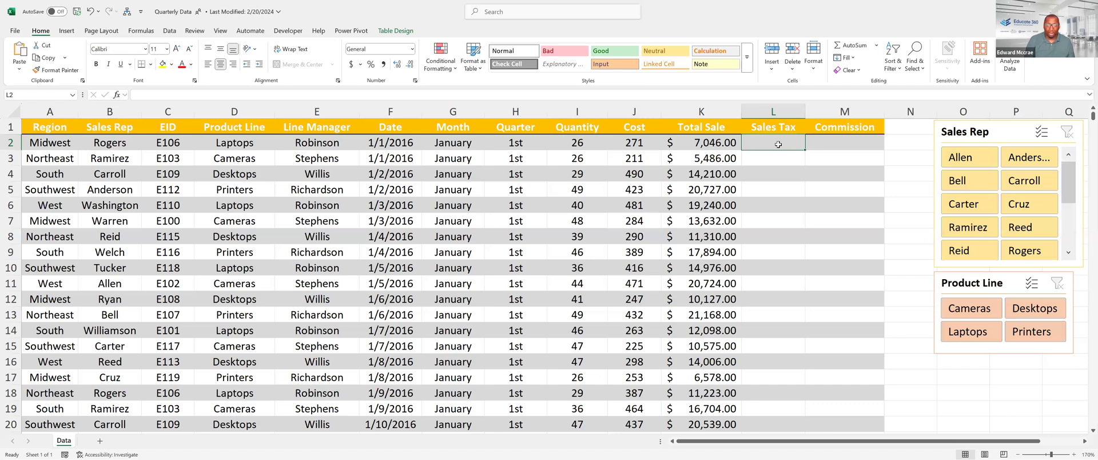
pyautogui.write('=')
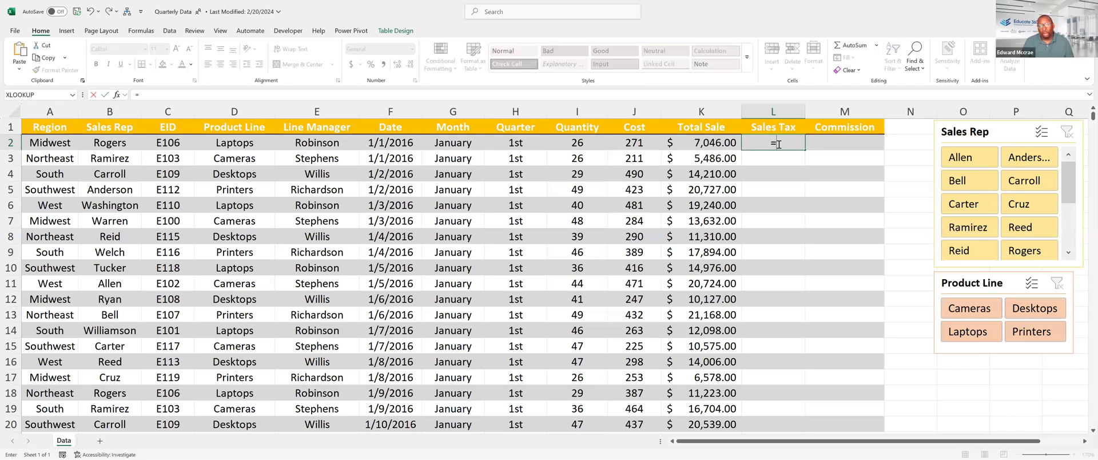
pyautogui.click(716, 141)
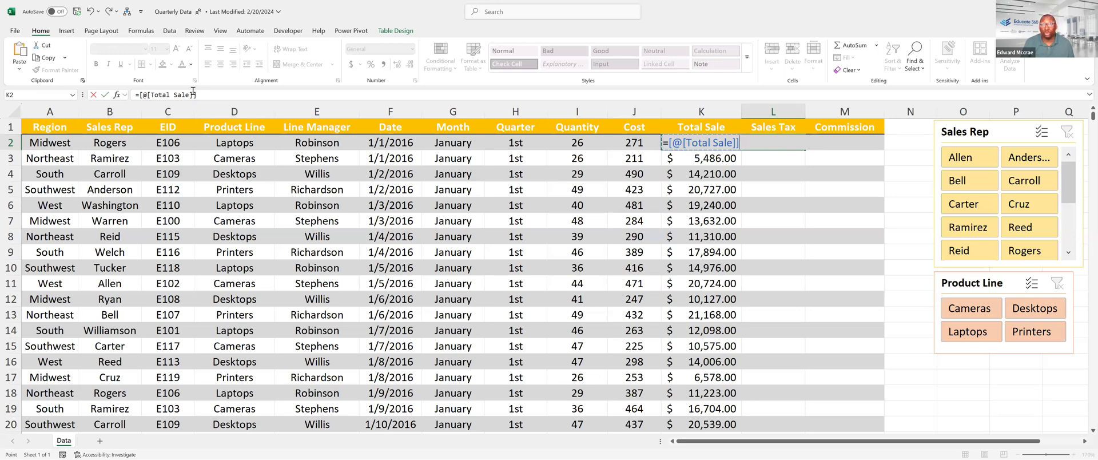
pyautogui.click(215, 97)
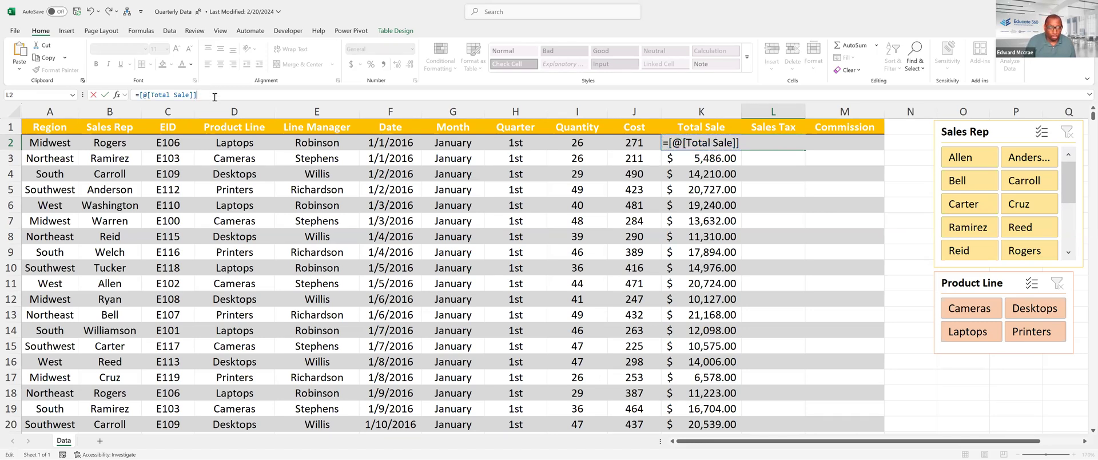
pyautogui.write('*.06')
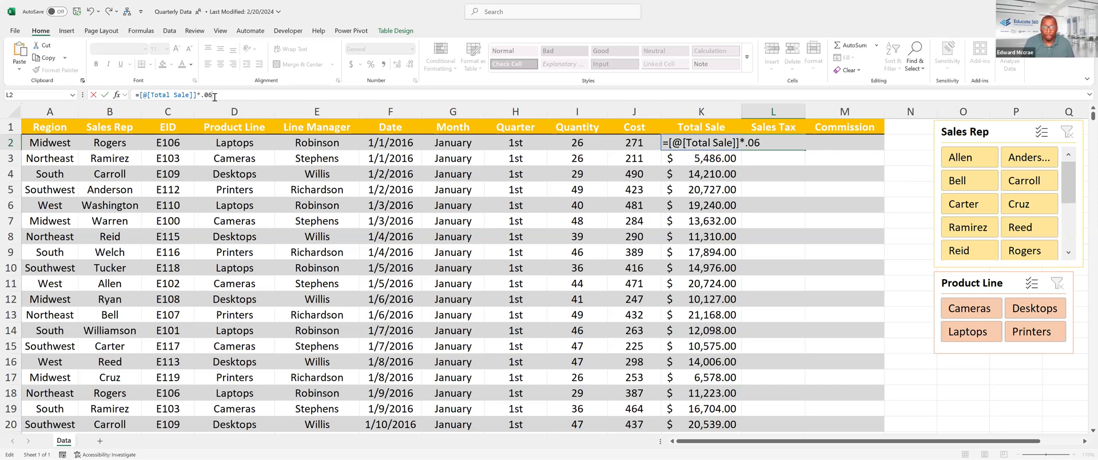
pyautogui.press('Return')
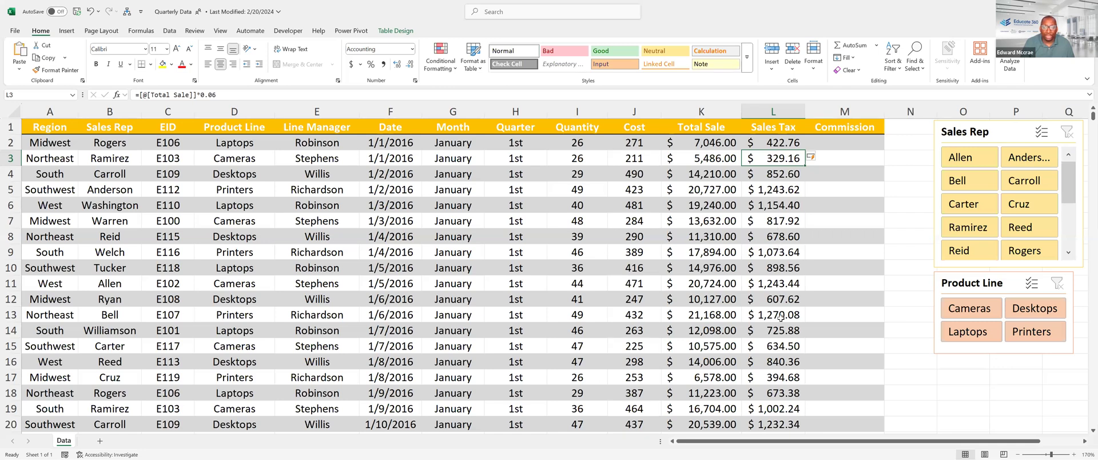
# Rename the Sales Tax column heading as Total with Tax and fit the column's width to it
pyautogui.click(771, 142)
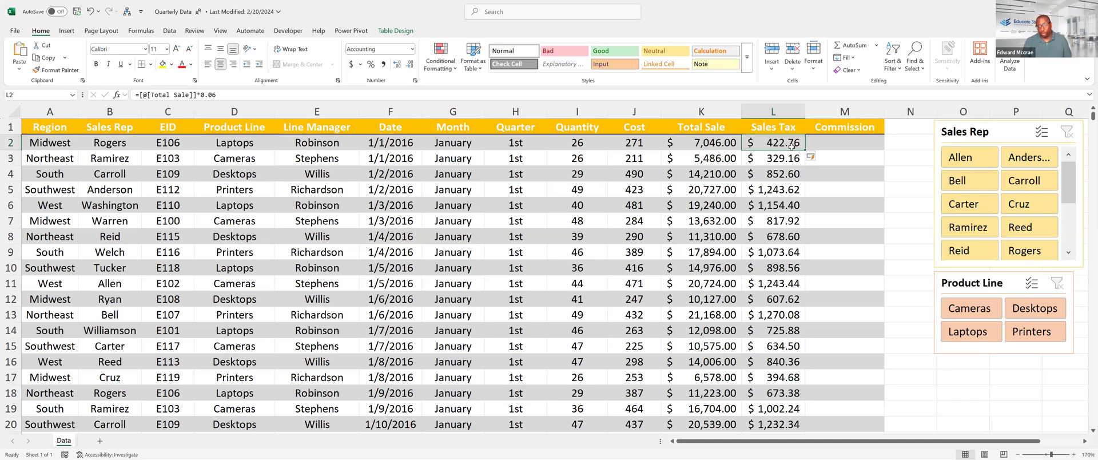
pyautogui.click(773, 129)
pyautogui.write('Total with Tac')
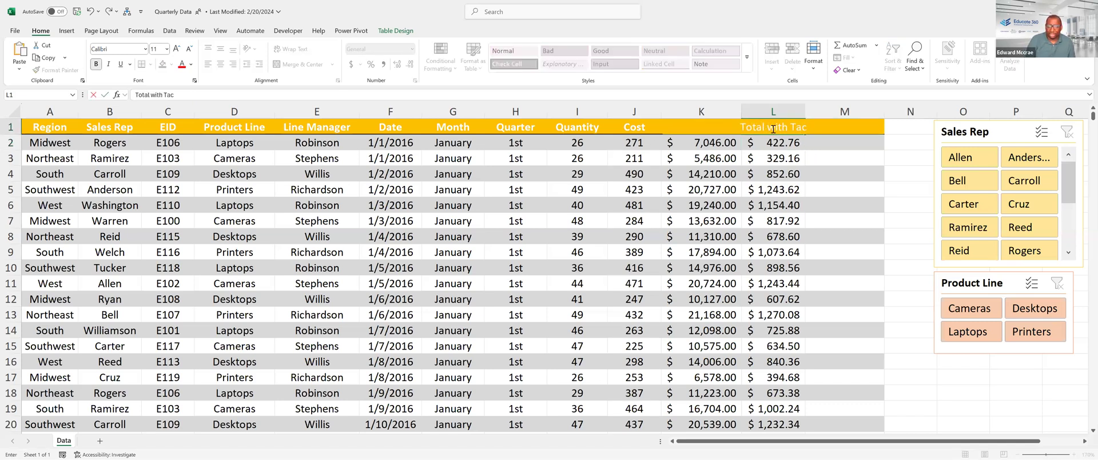
pyautogui.press('Return')
pyautogui.click(805, 112)
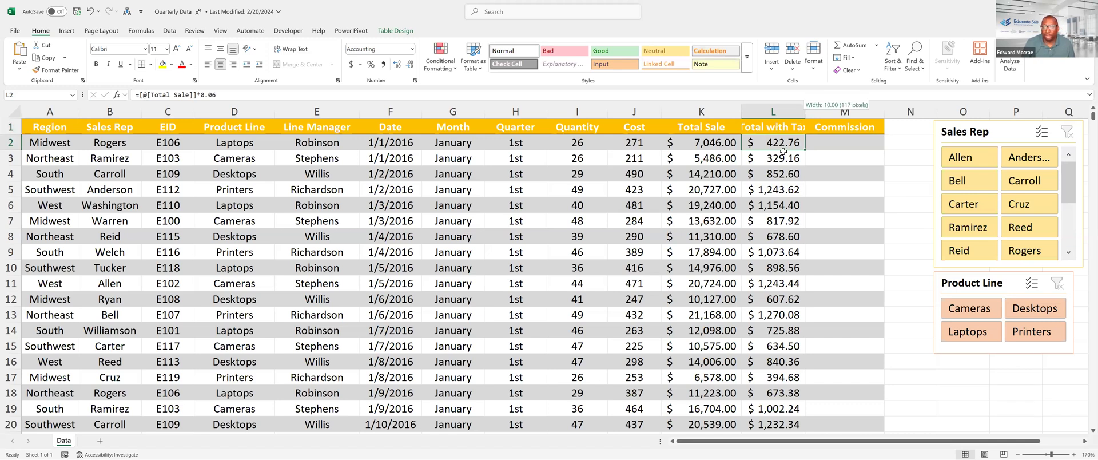
# Set the multiplier in the Total with Tax column's formula to 1.06
pyautogui.click(208, 94)
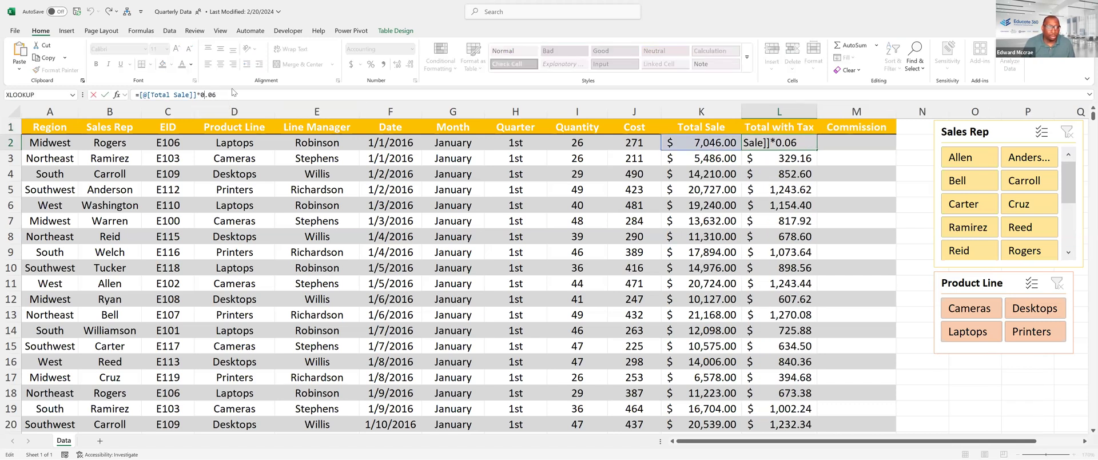
pyautogui.press('BackSpace')
pyautogui.write('1')
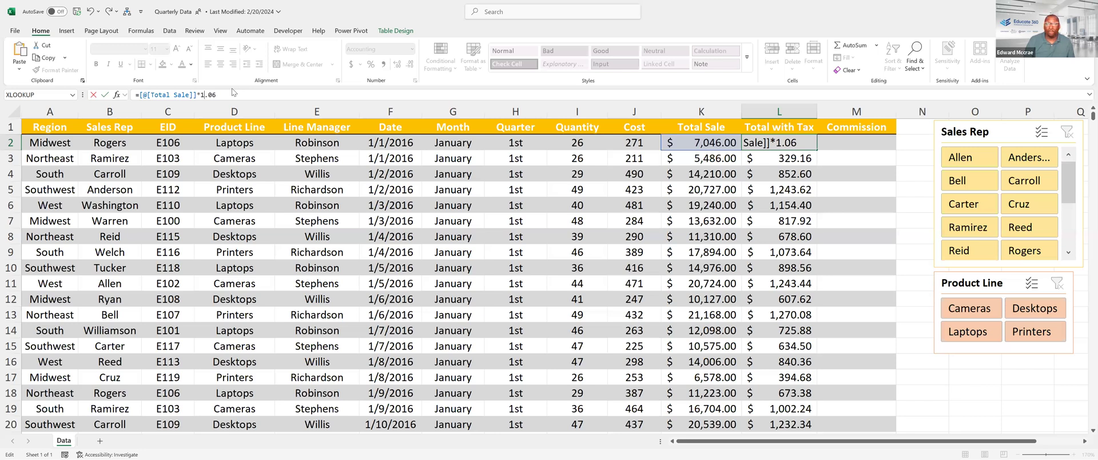
pyautogui.press('Return')
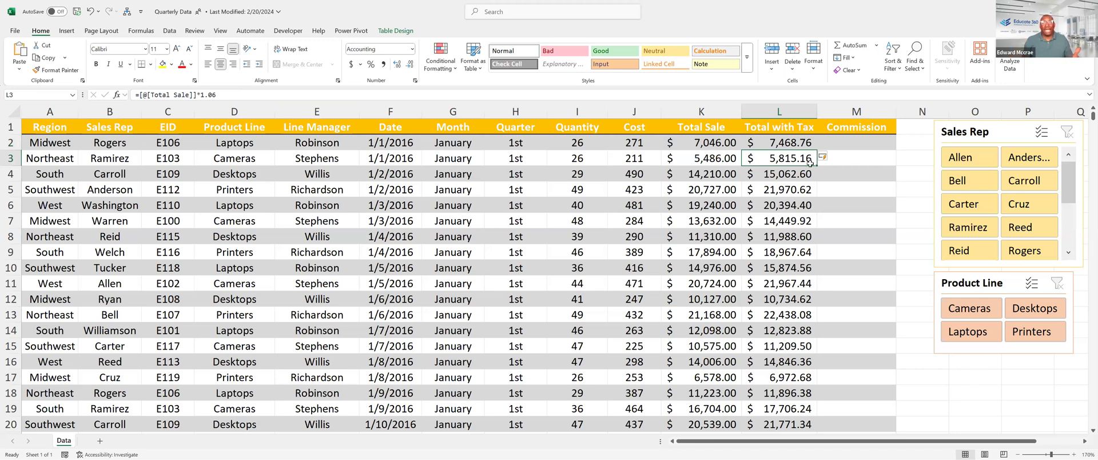
# Copy all the names in the table's Sales Rep column, from B2 down to the last record
pyautogui.click(884, 145)
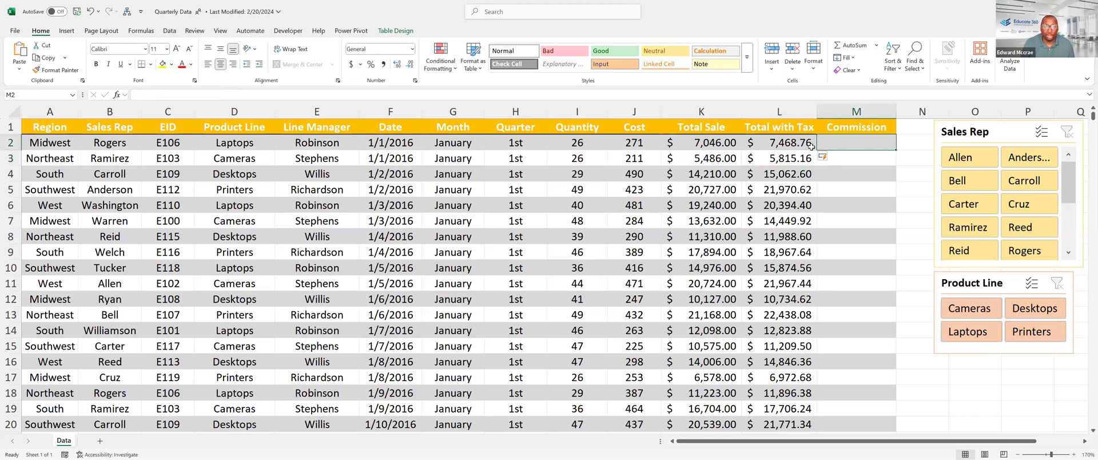
pyautogui.click(115, 144)
pyautogui.hotkey('ctrl', 'shift', 'Down')
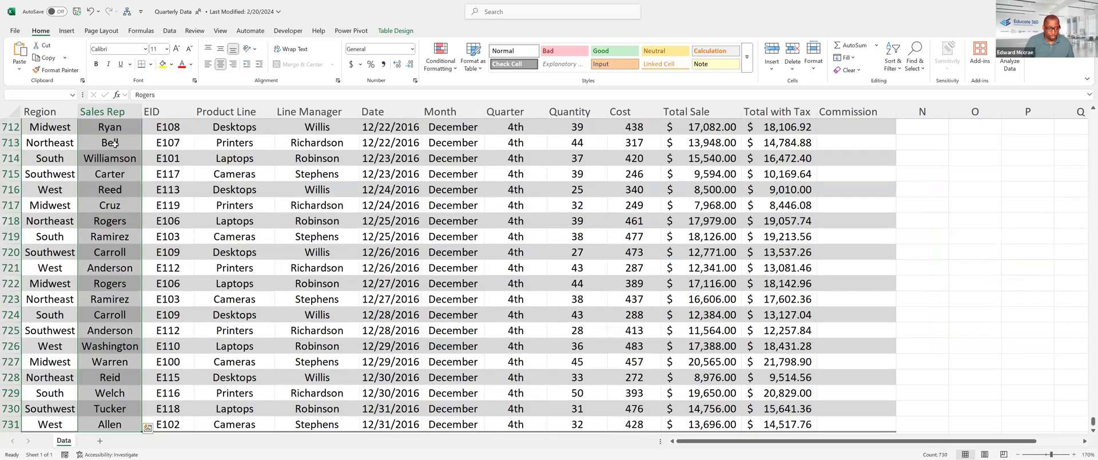
pyautogui.hotkey('ctrl', 'c')
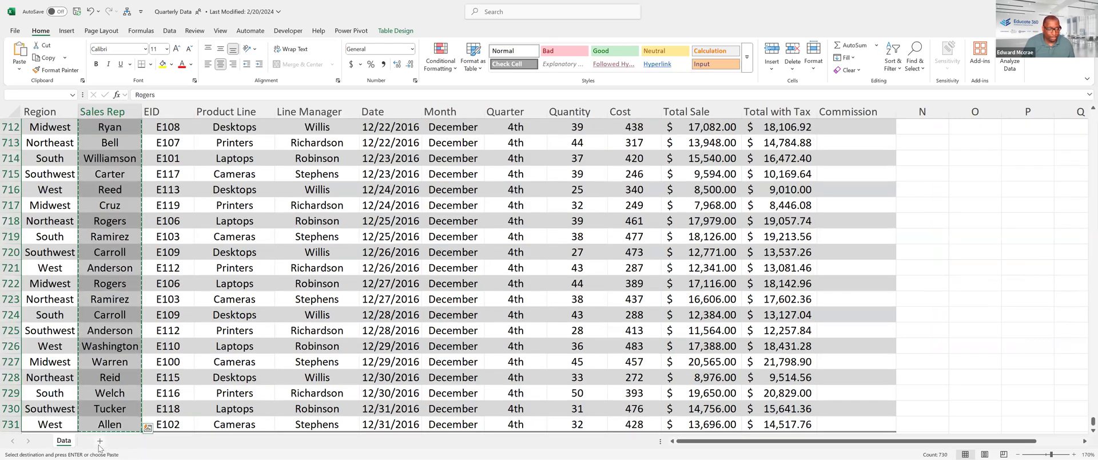
# Add a worksheet named Sales Rep Info and paste the copied names into it from cell A1
pyautogui.click(99, 440)
pyautogui.doubleClick(92, 439)
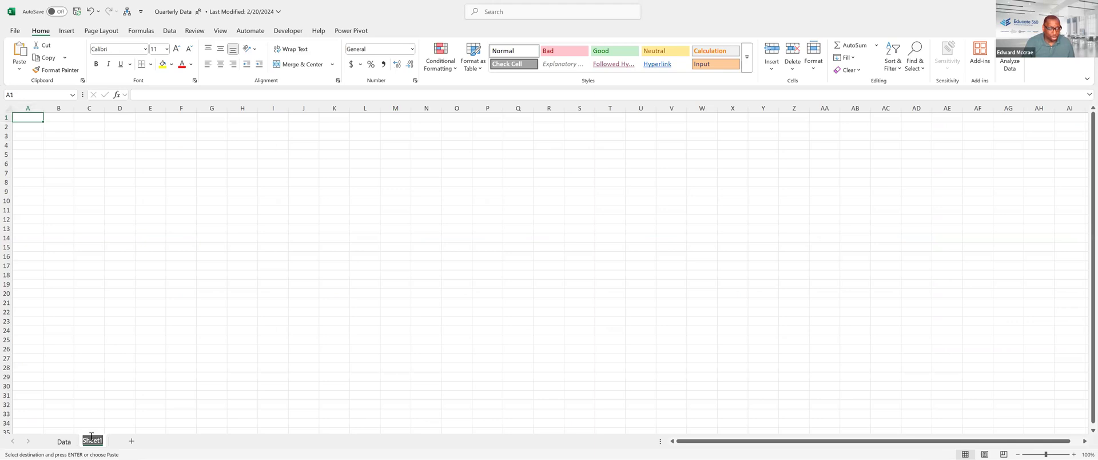
pyautogui.write('Sales Rep')
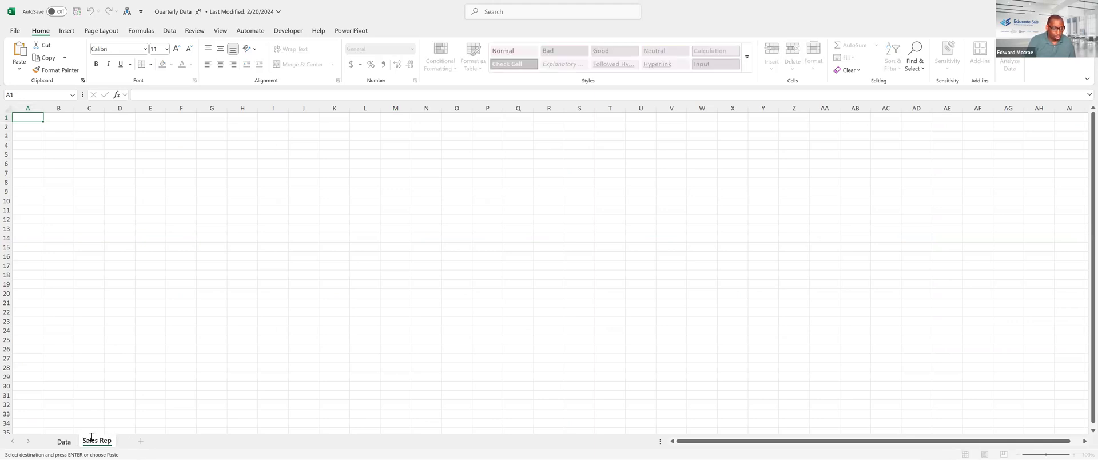
pyautogui.write(' D Info')
pyautogui.press('Return')
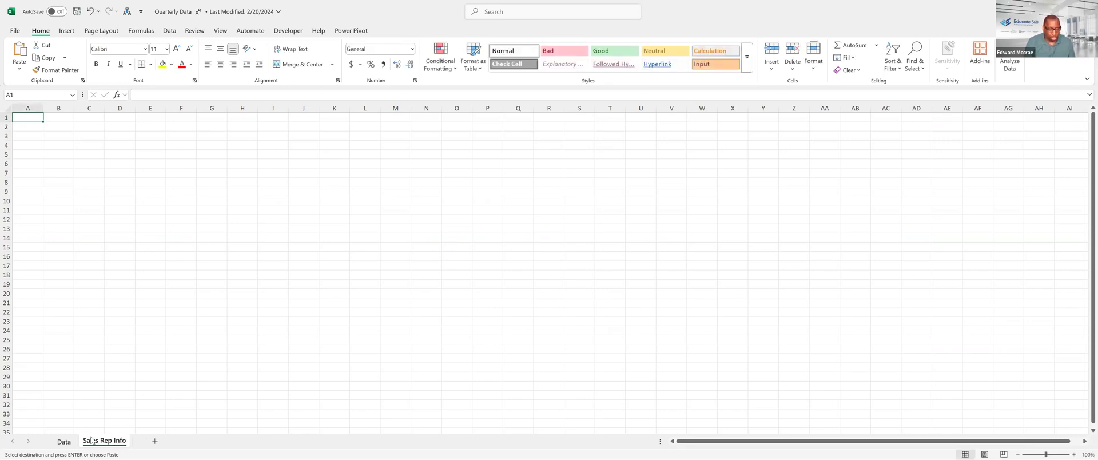
pyautogui.hotkey('ctrl', 'v')
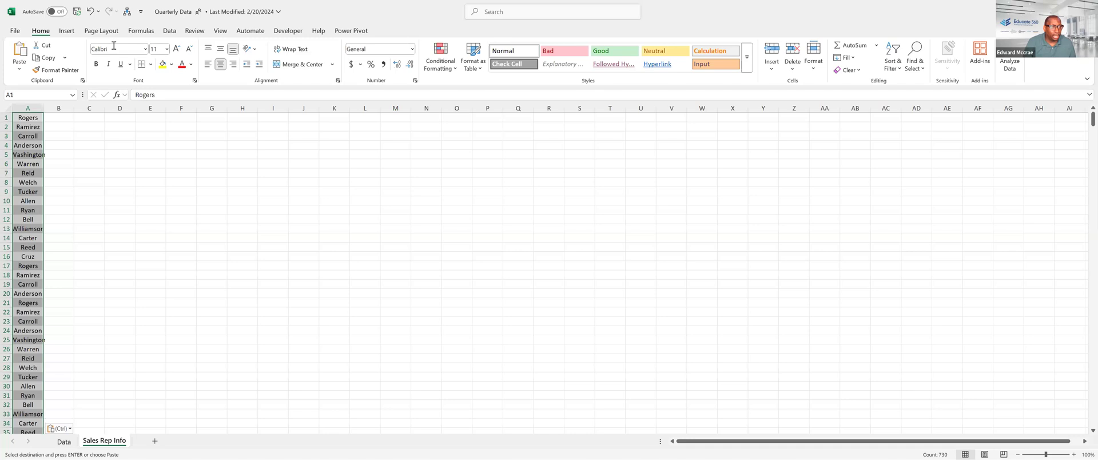
# Remove the duplicate names from the pasted list in column A, treating its first row as a header
pyautogui.click(169, 31)
pyautogui.click(645, 58)
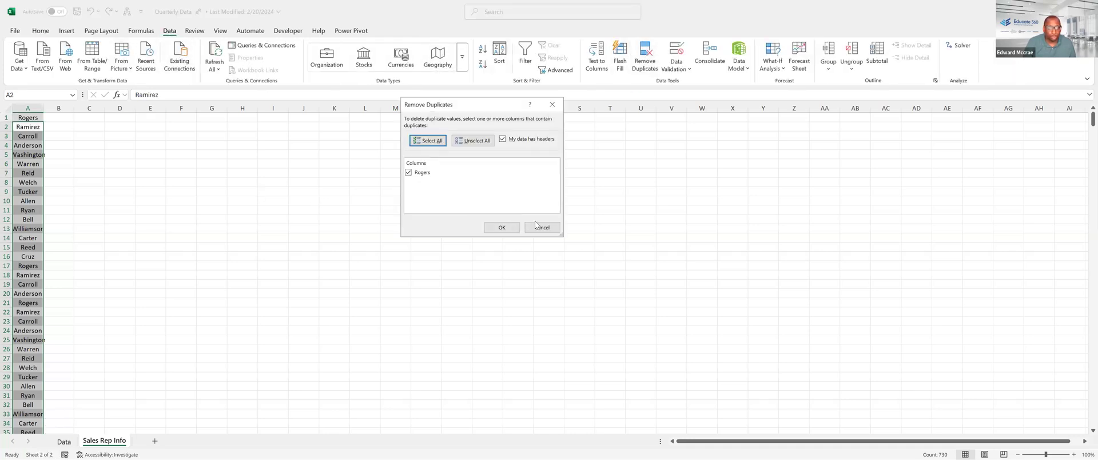
pyautogui.click(501, 227)
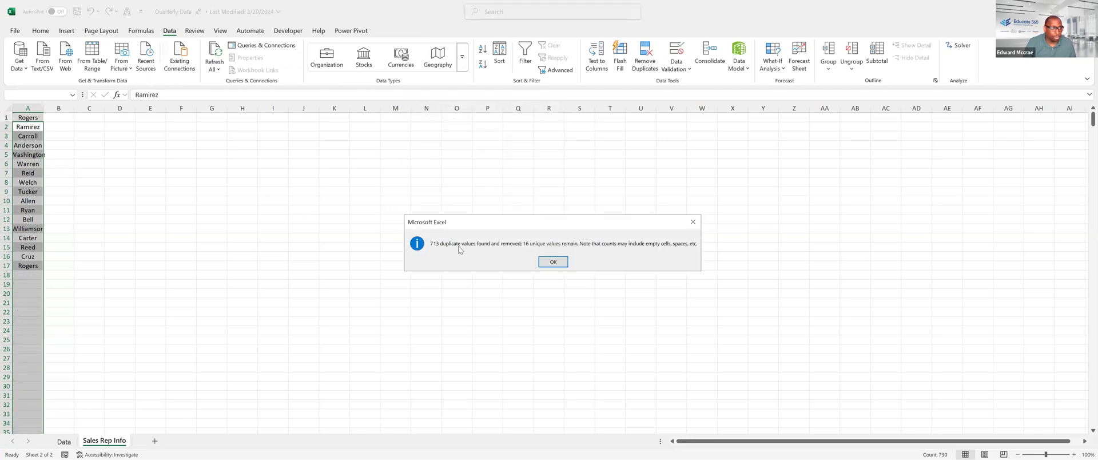
pyautogui.click(553, 261)
pyautogui.click(59, 201)
# Insert a row above the name list and enter the headings Sales Rep in A1 and Commission Rate in B1
pyautogui.click(29, 117)
pyautogui.rightClick(7, 117)
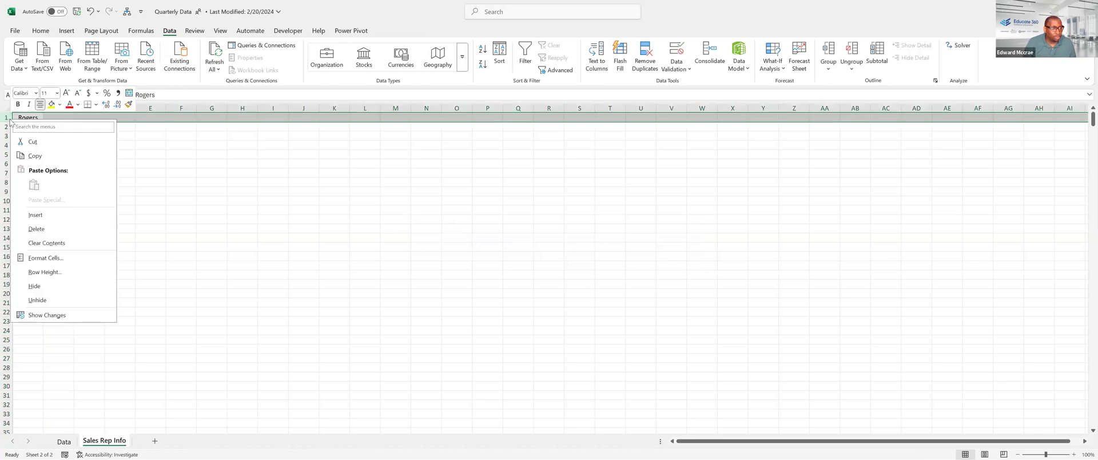
pyautogui.write('i')
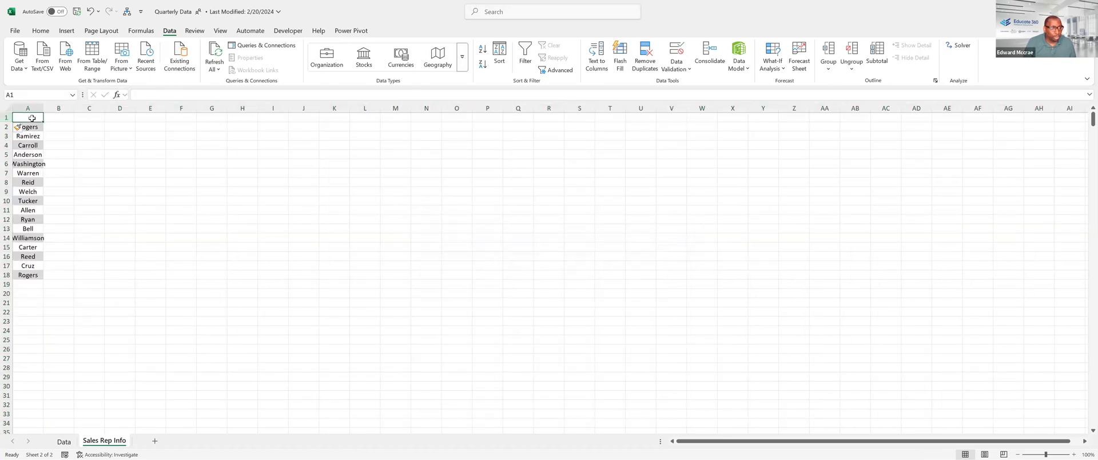
pyautogui.write('Sales Rep')
pyautogui.press('Tab')
pyautogui.write('Commission')
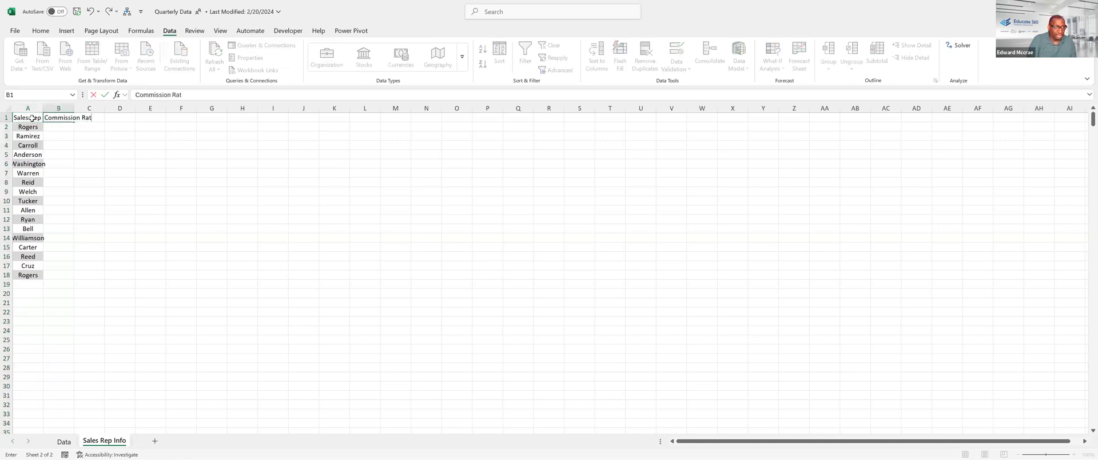
pyautogui.write(' Rate')
pyautogui.press('Return')
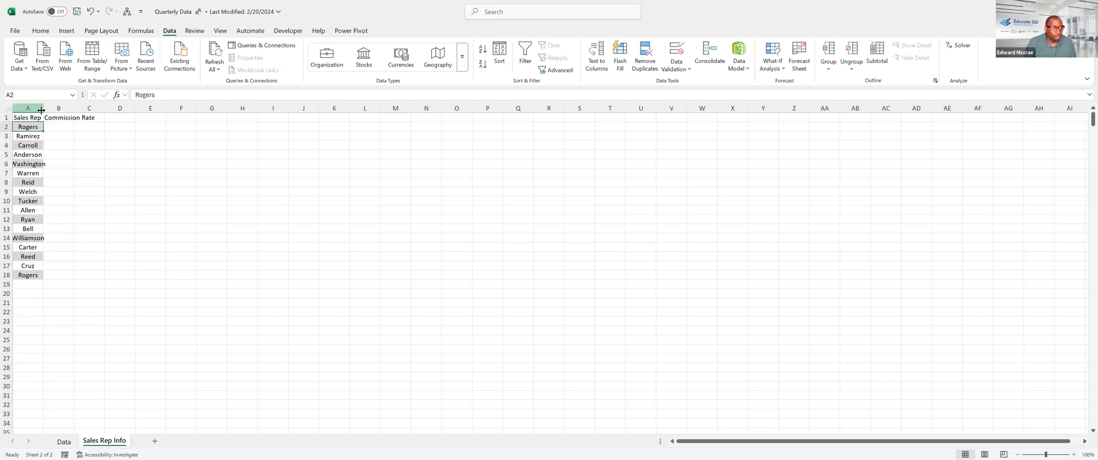
# Fit the widths of the Sales Rep and Commission Rate columns to their contents
pyautogui.doubleClick(42, 108)
pyautogui.press('Right')
pyautogui.moveTo(80, 107); pyautogui.dragTo(79, 105)
pyautogui.doubleClick(80, 105)
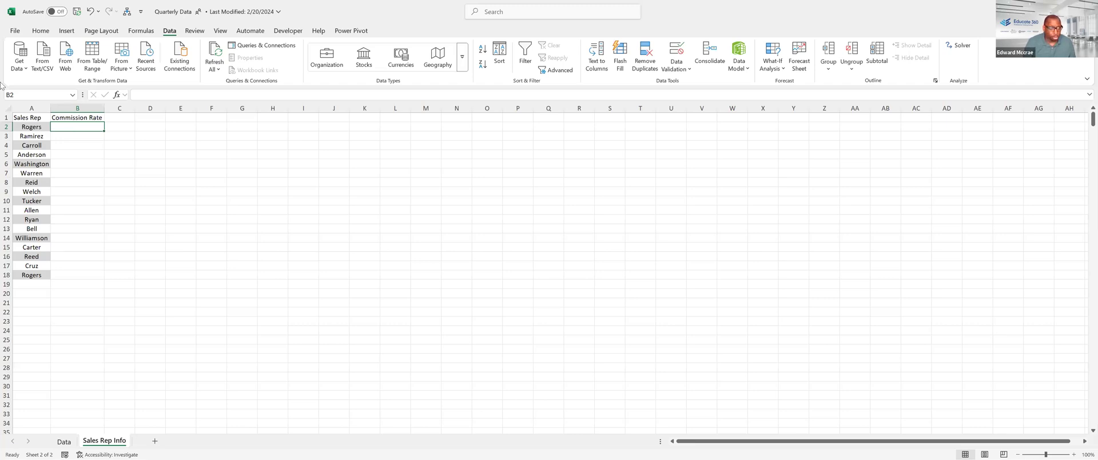
# Format the empty Commission Rate cells B2 to B18 as percentages
pyautogui.moveTo(66, 127); pyautogui.dragTo(69, 275)
pyautogui.click(40, 30)
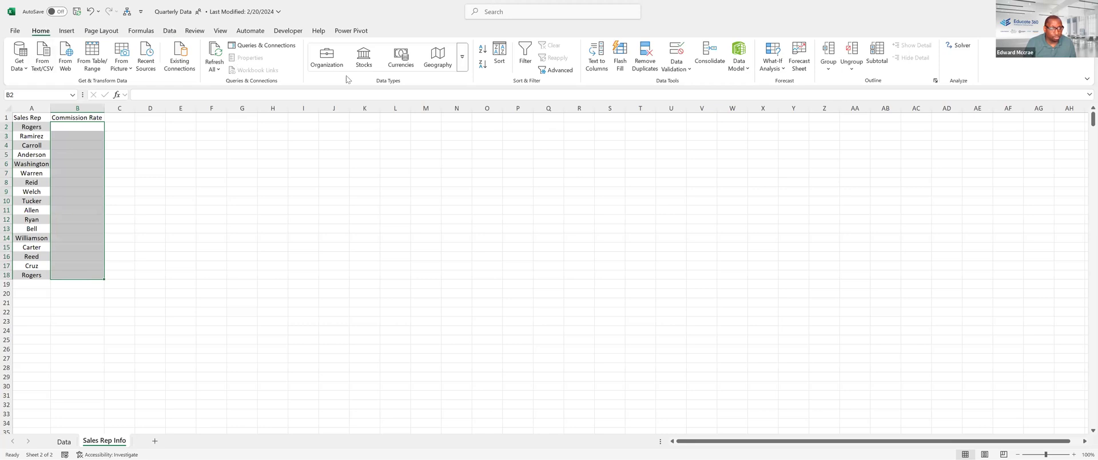
pyautogui.click(370, 64)
# Enter the commission rates 12, 12, 13, 15, 10, 7, 13, 12, 5 and 15 percent in cells B2 to B11
pyautogui.click(85, 128)
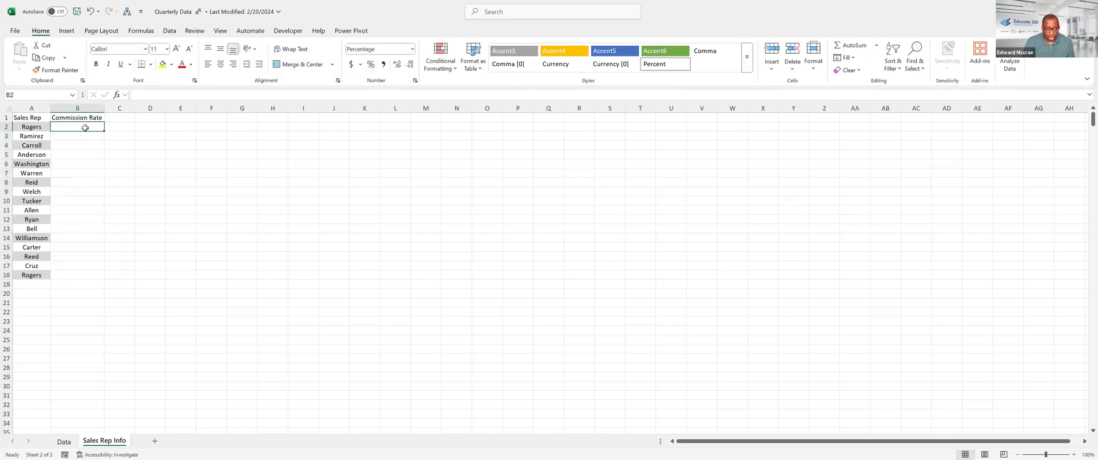
pyautogui.write('12')
pyautogui.press('Return')
pyautogui.write('12')
pyautogui.press('Return')
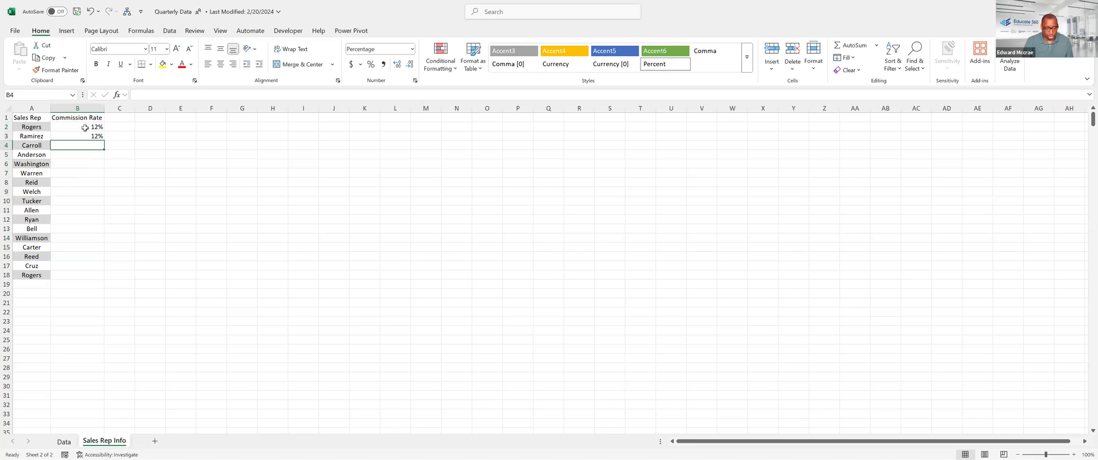
pyautogui.write('13')
pyautogui.press('Return')
pyautogui.write('15')
pyautogui.press('Return')
pyautogui.write('10')
pyautogui.press('Return')
pyautogui.write('7')
pyautogui.press('Return')
pyautogui.write('13')
pyautogui.press('Return')
pyautogui.write('12')
pyautogui.press('Return')
pyautogui.write('5')
pyautogui.press('Return')
pyautogui.write('15')
pyautogui.press('Return')
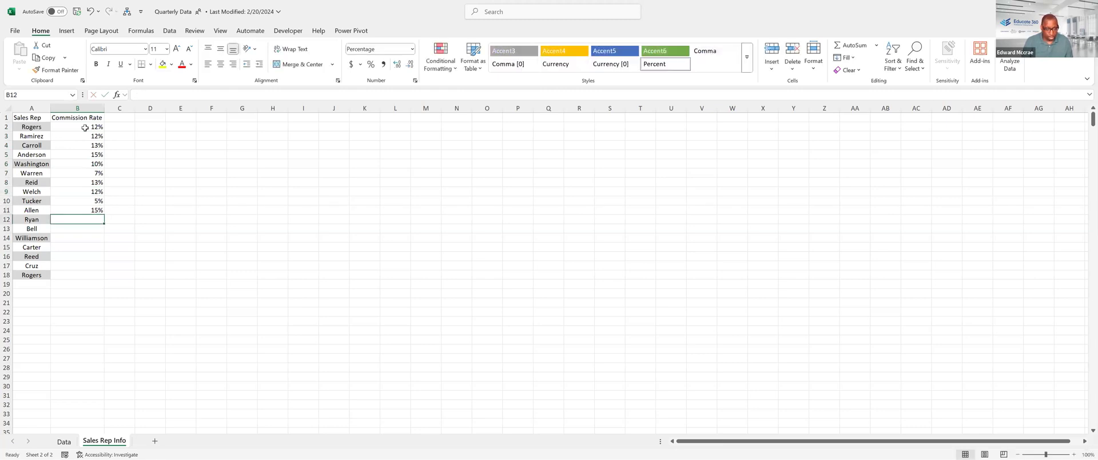
# Enter the remaining commission rates 12, 14, 11, 10, 8, 15 and 12 percent in cells B12 to B18
pyautogui.write('12')
pyautogui.press('Return')
pyautogui.write('14')
pyautogui.press('Return')
pyautogui.write('11')
pyautogui.press('Return')
pyautogui.write('10')
pyautogui.press('Return')
pyautogui.write('8')
pyautogui.press('Return')
pyautogui.write('15')
pyautogui.press('Return')
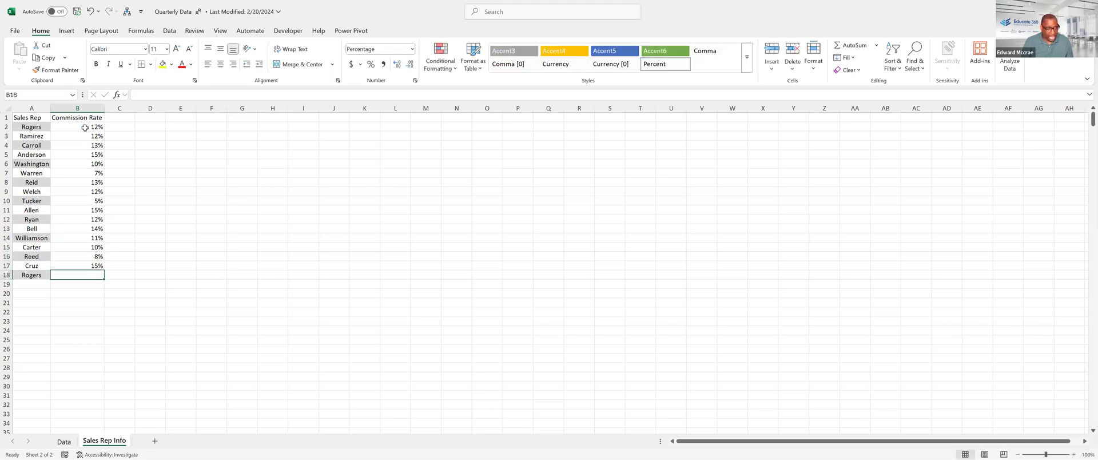
pyautogui.write('12')
pyautogui.press('Return')
pyautogui.click(85, 127)
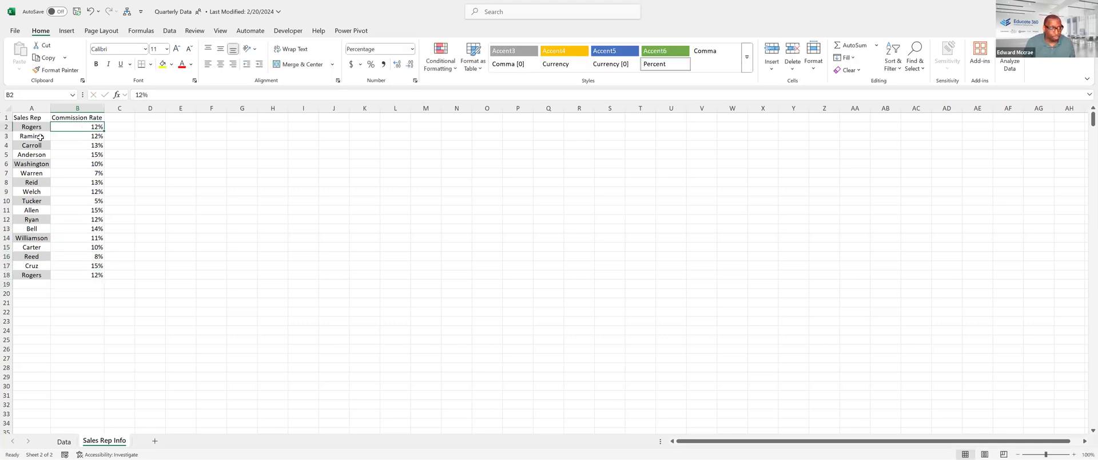
# Convert the sales rep and commission rate range A1 to B18 into a table with headers
pyautogui.click(27, 119)
pyautogui.keyDown('shift'); pyautogui.click(96, 273); pyautogui.keyUp('shift')
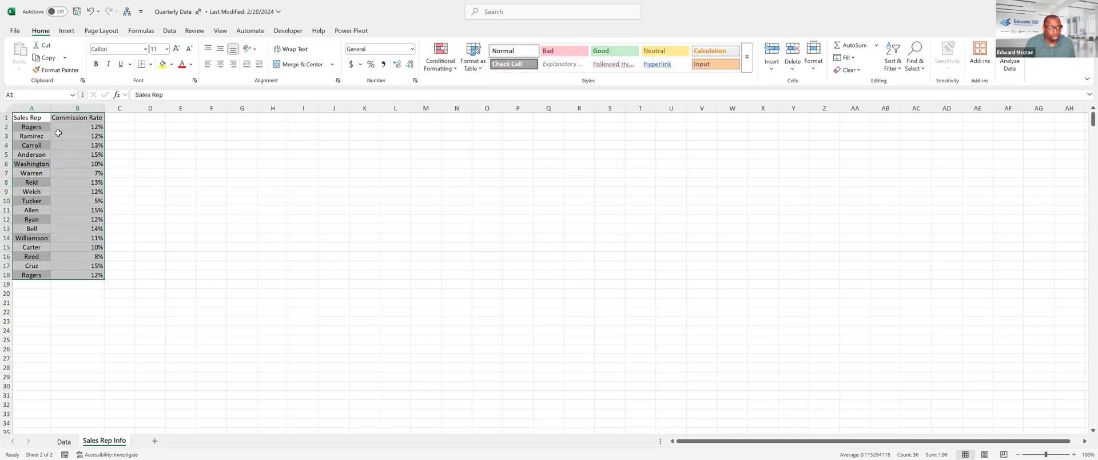
pyautogui.click(45, 172)
pyautogui.click(66, 30)
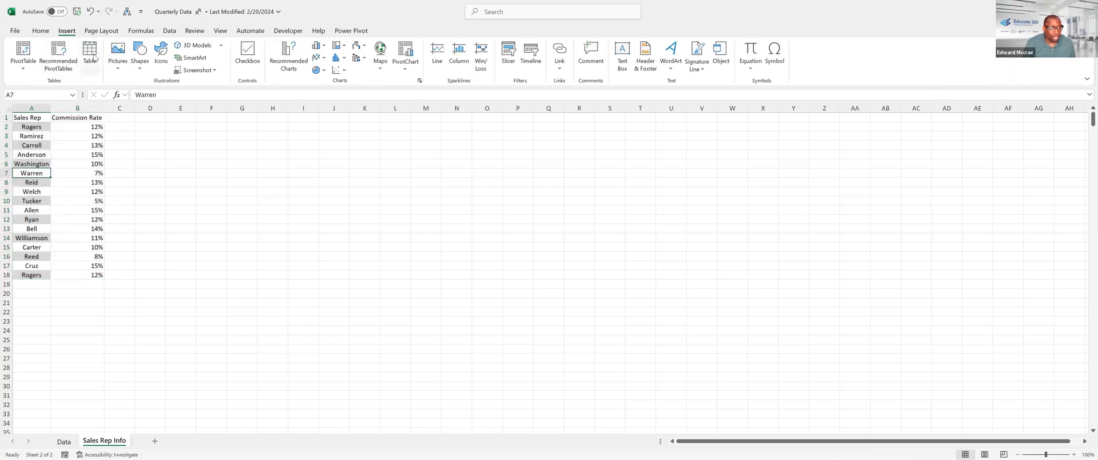
pyautogui.click(91, 56)
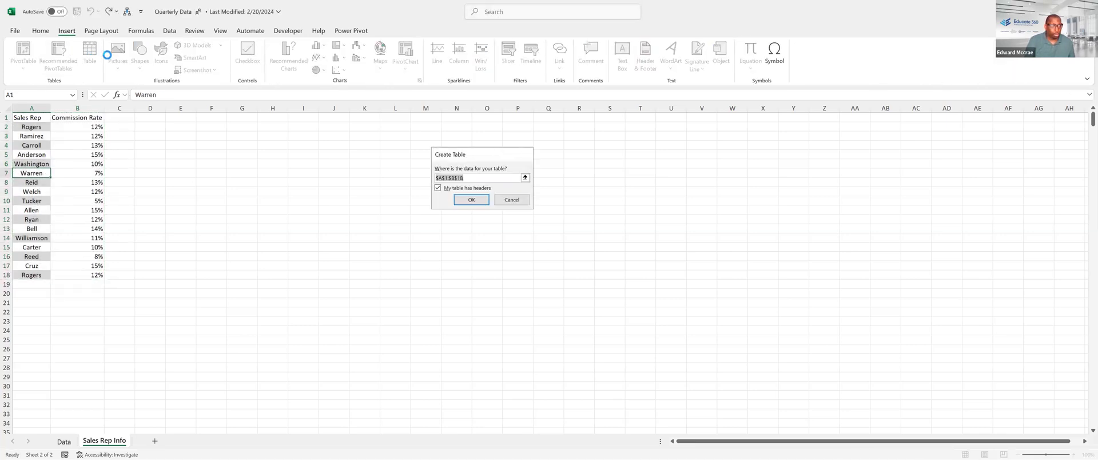
pyautogui.press('Return')
# Name the new commission rate table SalesRepInfo
pyautogui.click(81, 148)
pyautogui.click(34, 58)
pyautogui.write('SalesRepInfo')
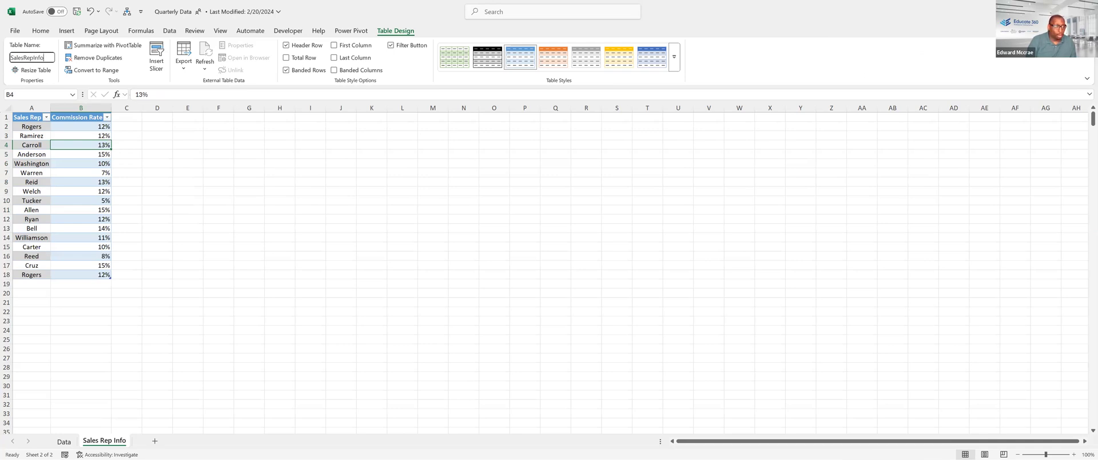
pyautogui.press('Return')
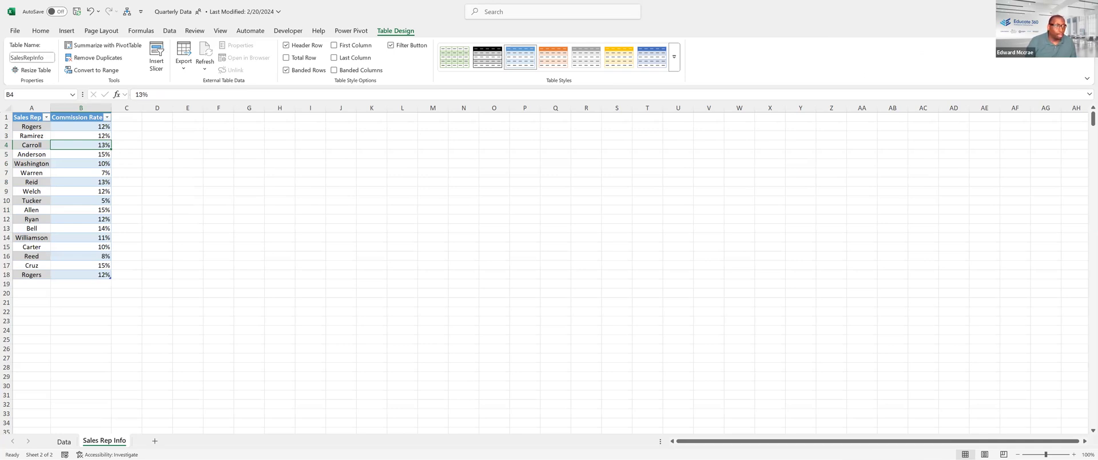
# Fill the Commission column on the Data sheet with =VLOOKUP([@[Sales Rep]],SalesRepInfo,2,0), entered in M2
pyautogui.click(63, 442)
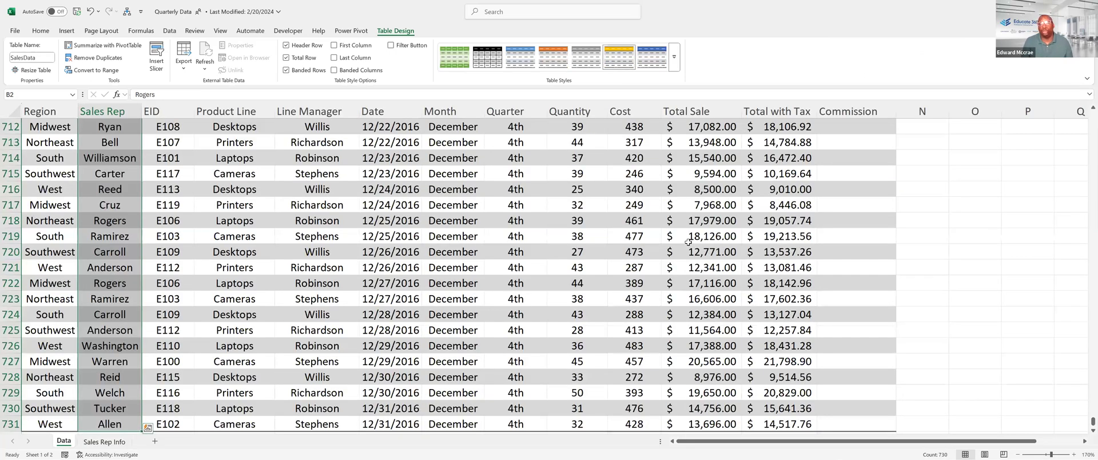
pyautogui.scroll(20, 731, 230)
pyautogui.click(732, 230)
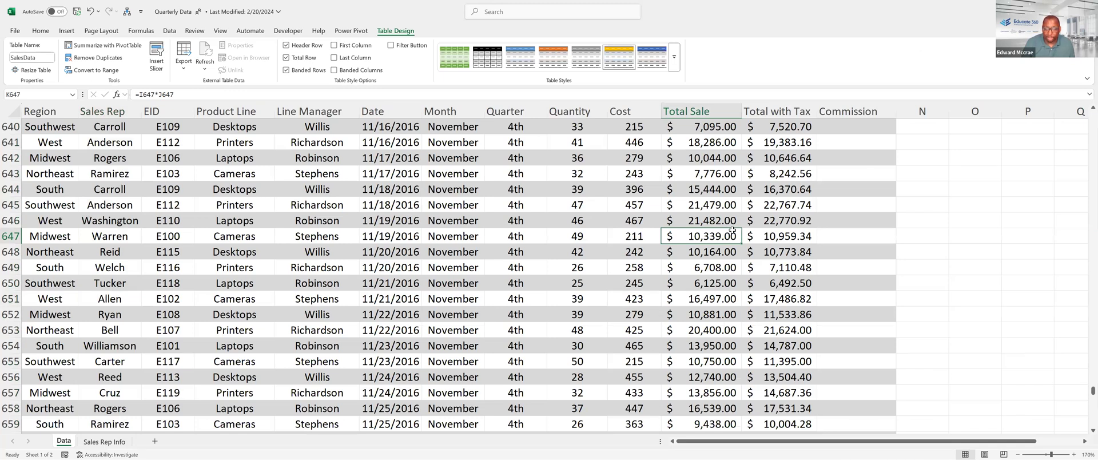
pyautogui.hotkey('ctrl', 'Home')
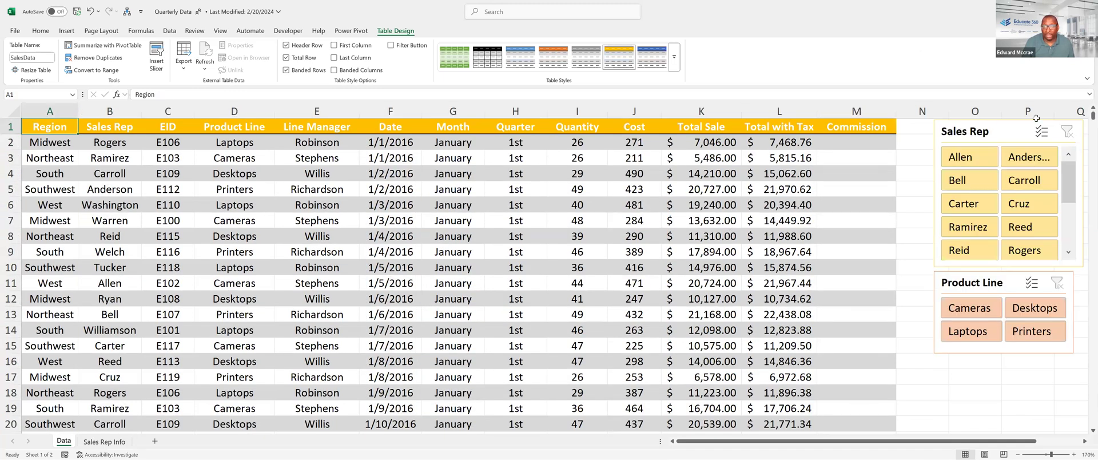
pyautogui.click(844, 146)
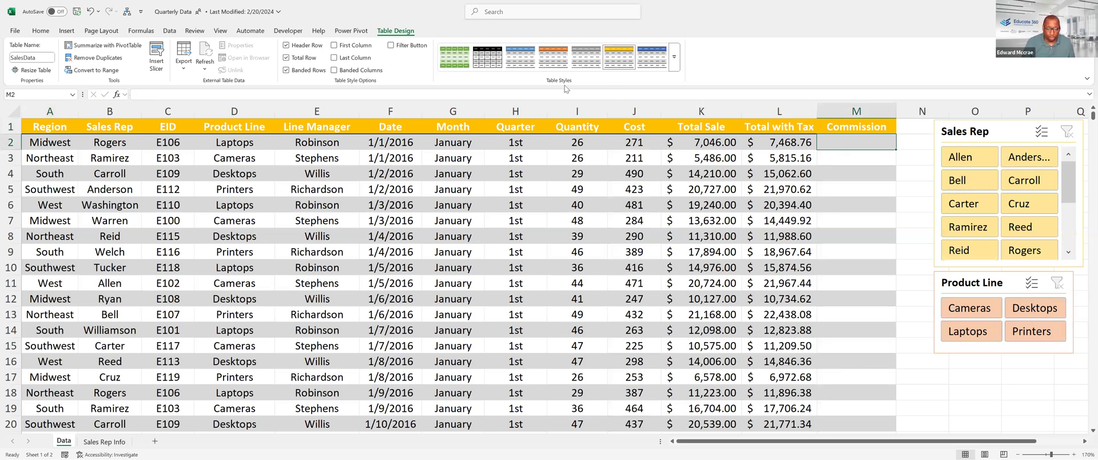
pyautogui.write('=Vl')
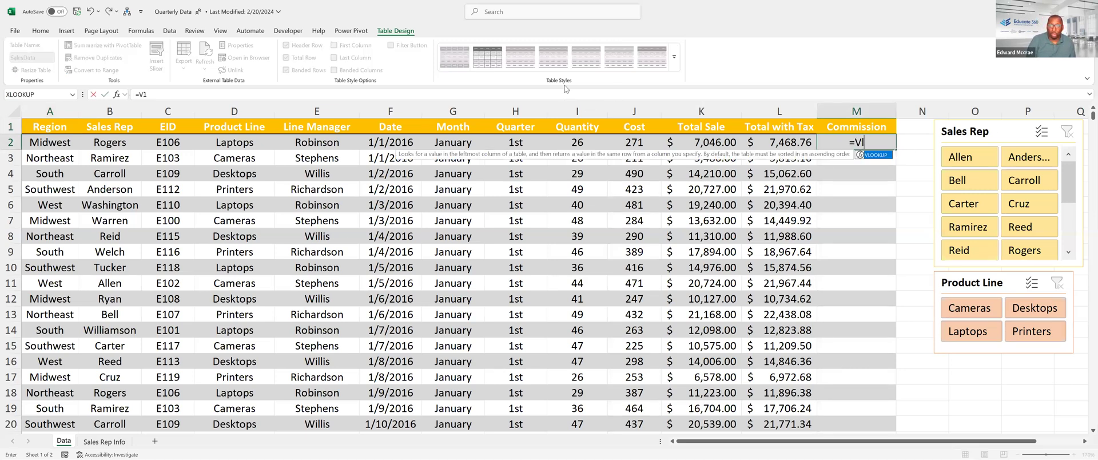
pyautogui.write('ookup(')
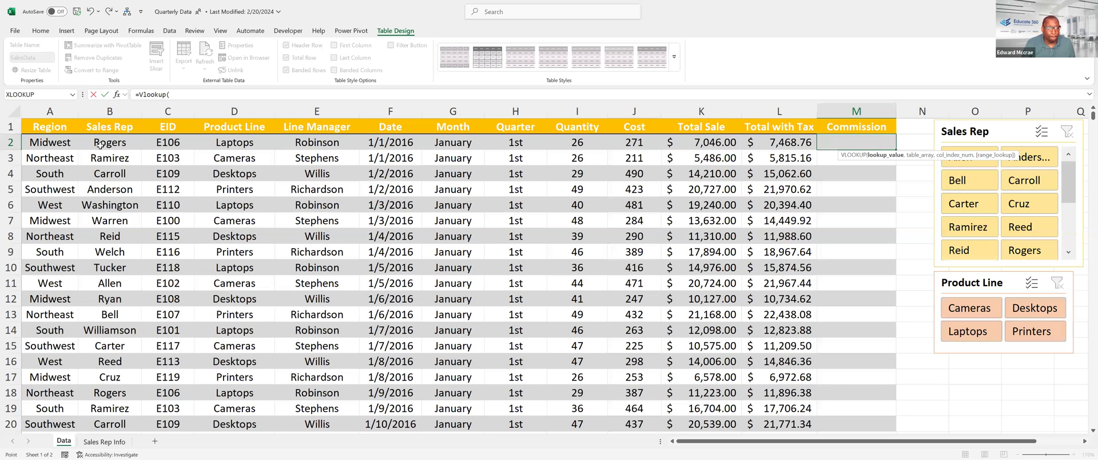
pyautogui.click(100, 144)
pyautogui.write(',S')
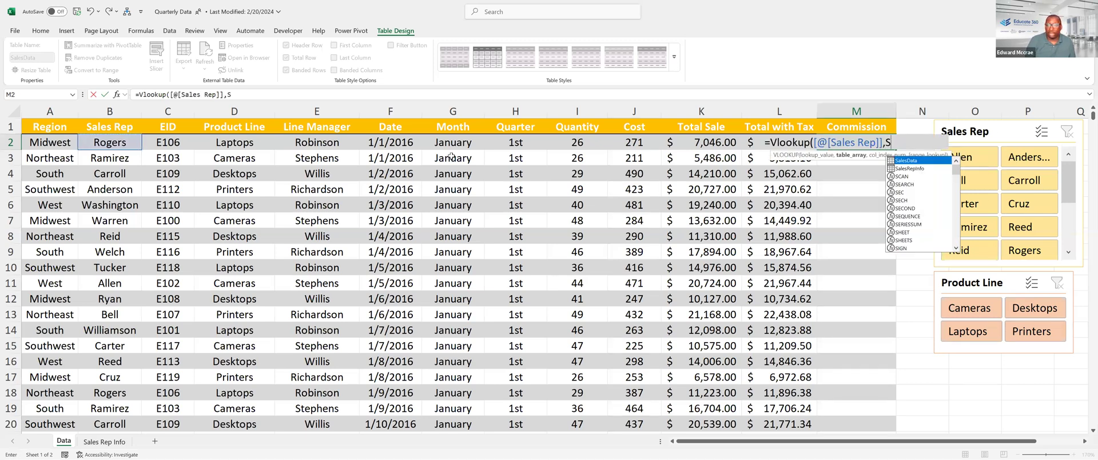
pyautogui.write('al')
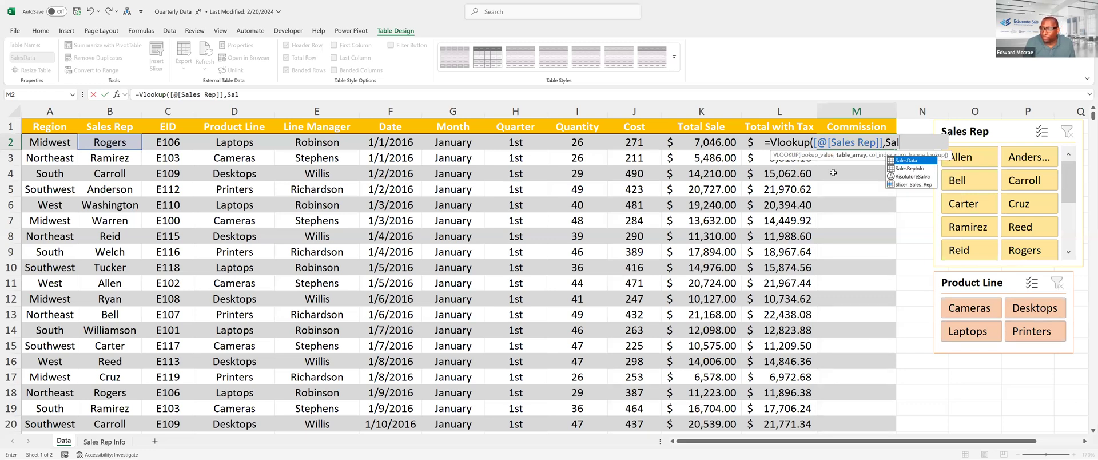
pyautogui.doubleClick(913, 169)
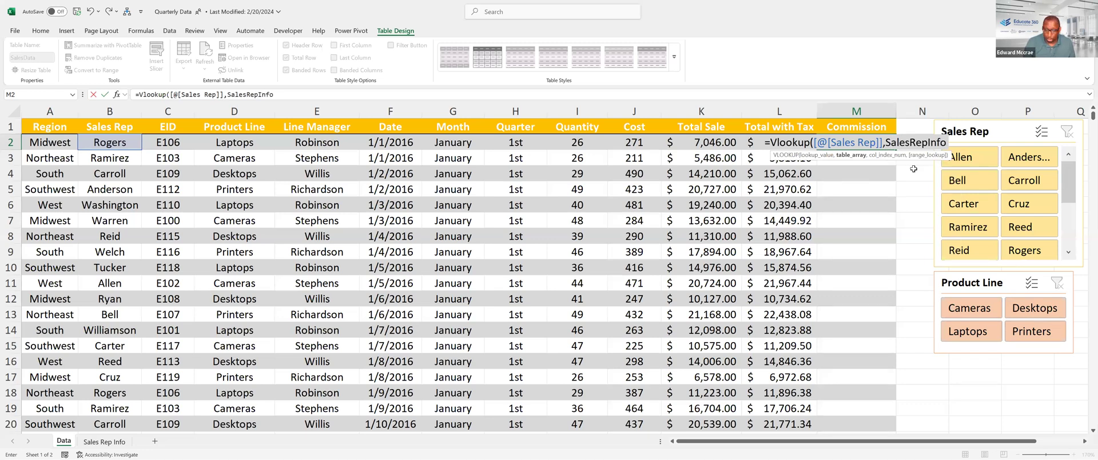
pyautogui.write(',2,')
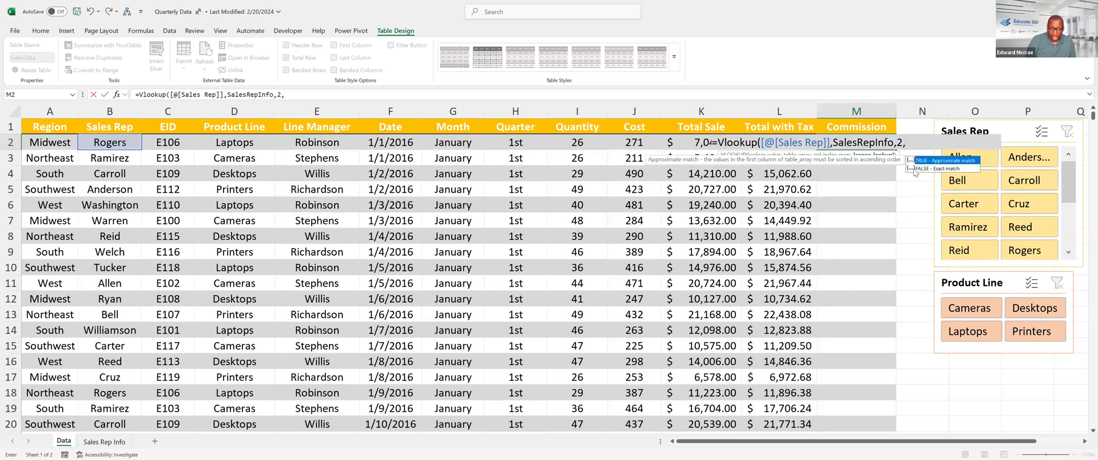
pyautogui.write('0)')
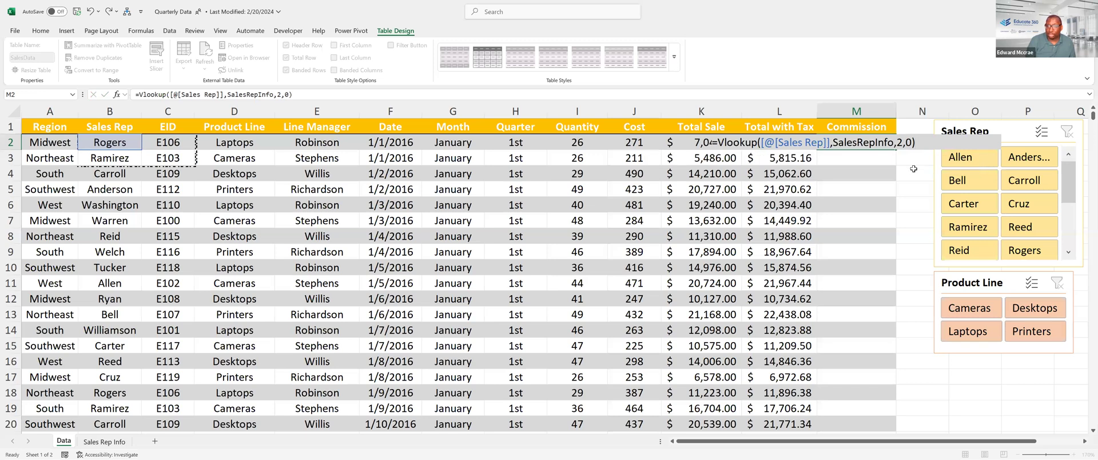
pyautogui.press('Return')
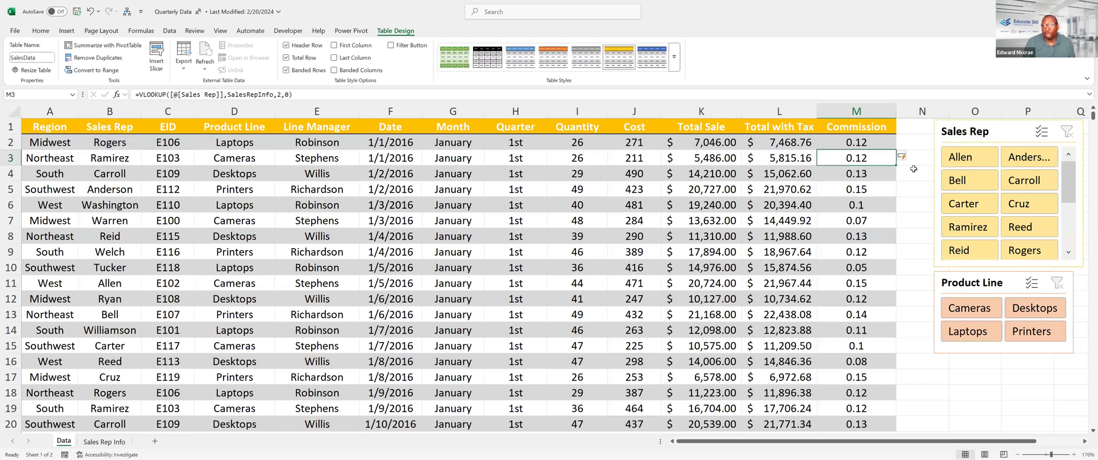
# Extend the Commission formula in M2 to multiply the looked-up rate by [@[Total Sale]]
pyautogui.click(866, 145)
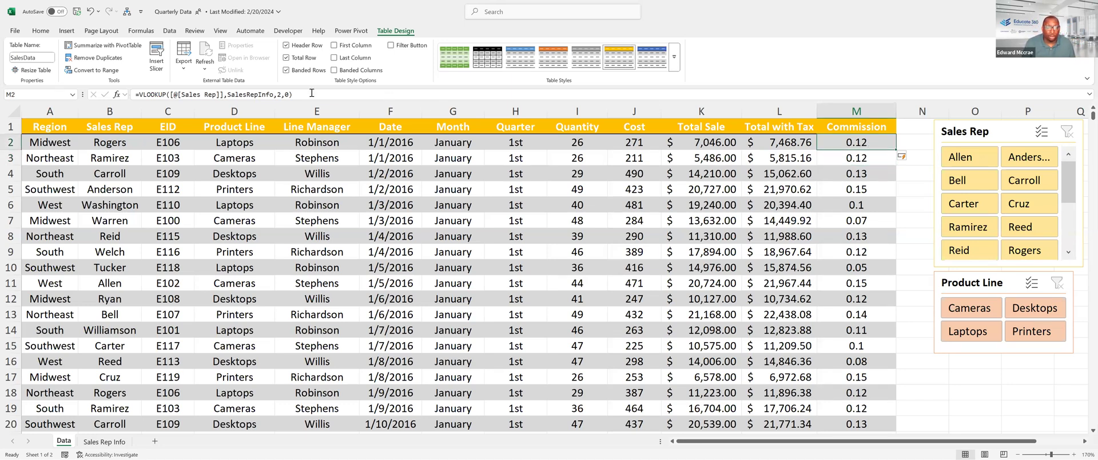
pyautogui.click(312, 94)
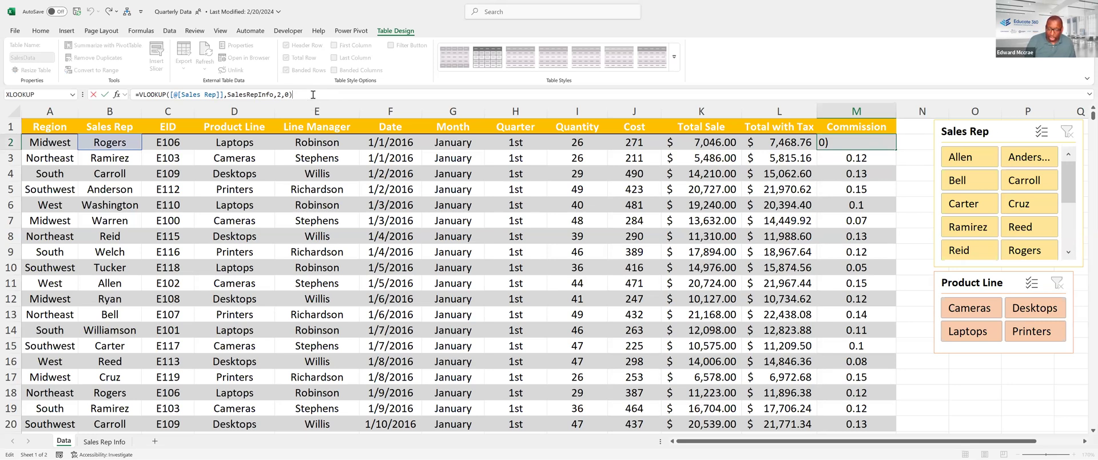
pyautogui.click(720, 143)
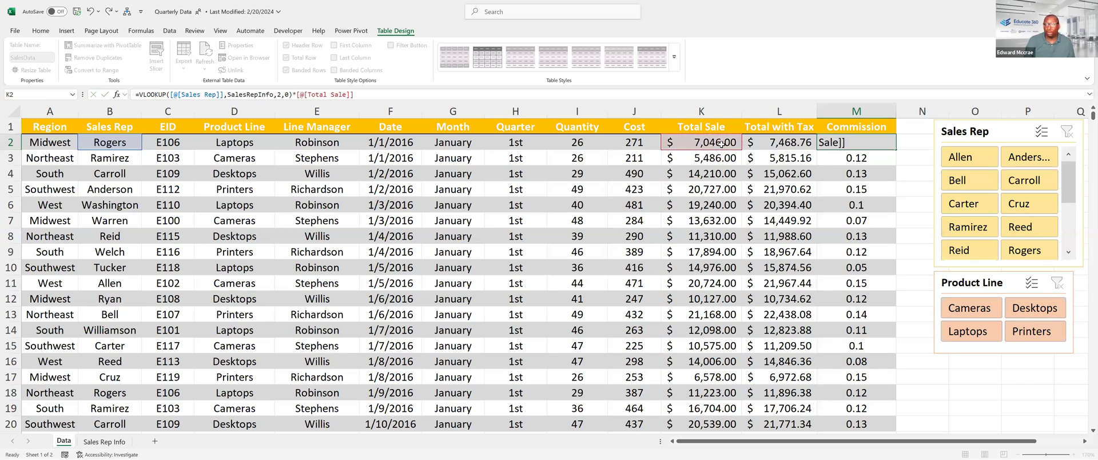
pyautogui.press('Return')
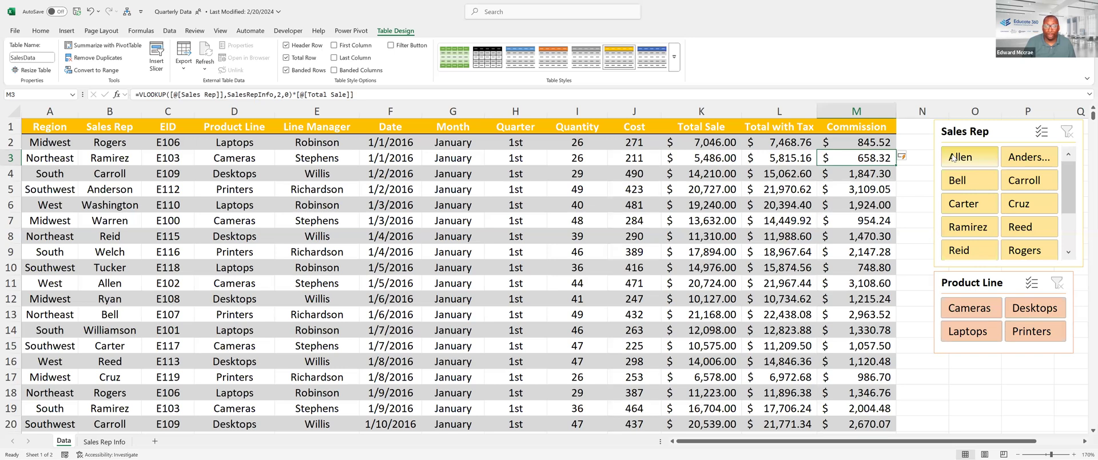
pyautogui.click(873, 143)
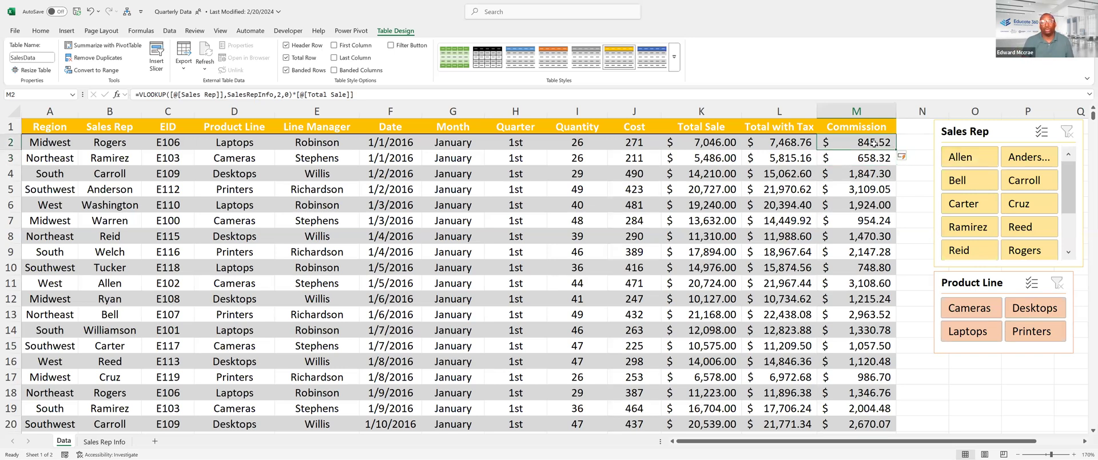
pyautogui.click(784, 157)
pyautogui.click(851, 139)
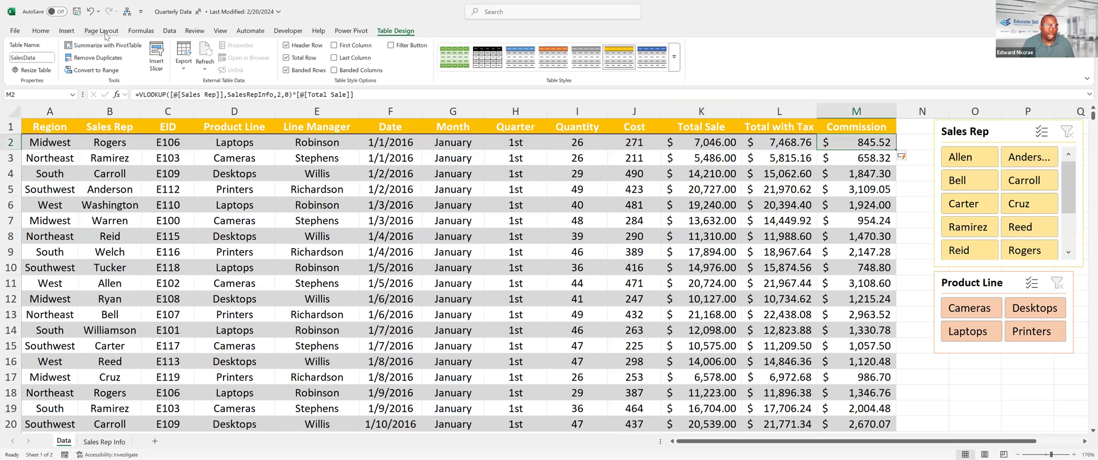
# Apply orange gradient-fill data bars to the Total Sale values in K2 to K731, leaving out the total row
pyautogui.click(49, 32)
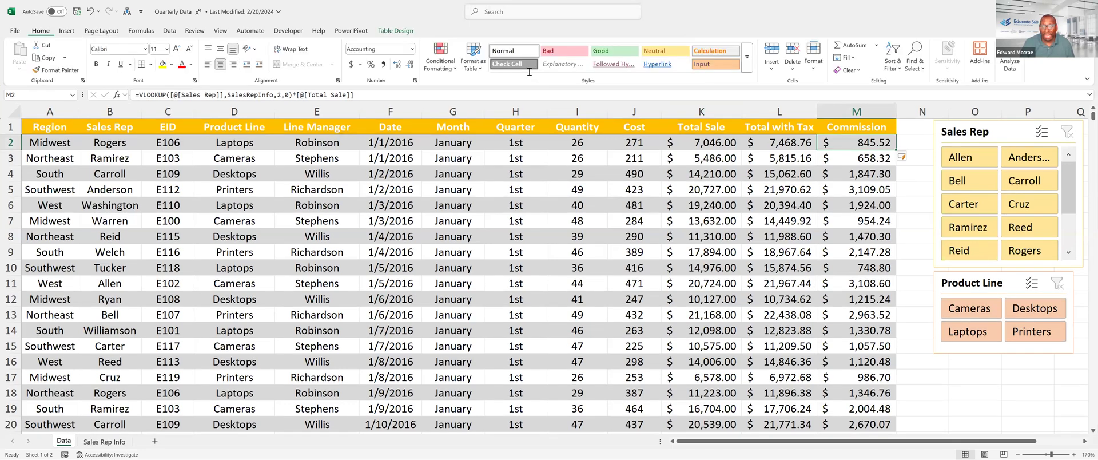
pyautogui.click(712, 143)
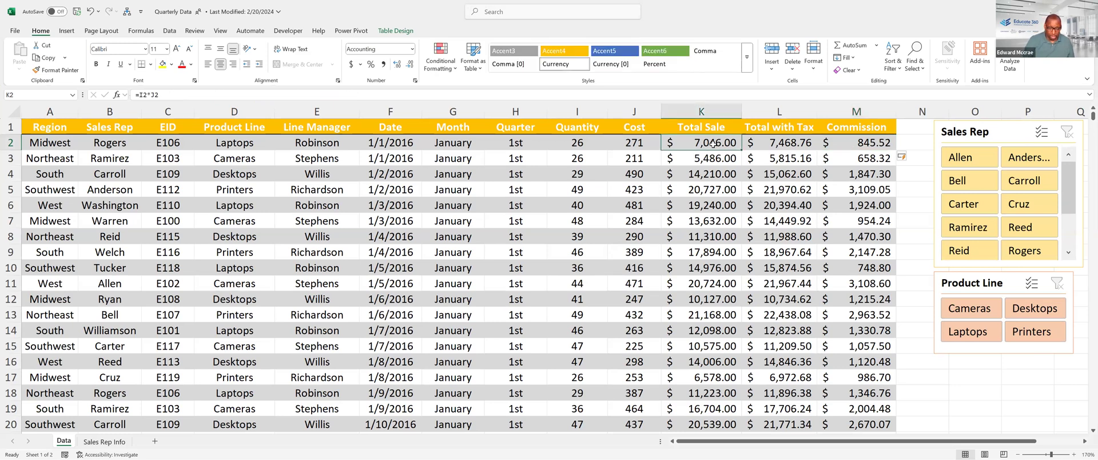
pyautogui.moveTo(712, 142); pyautogui.dragTo(745, 413)
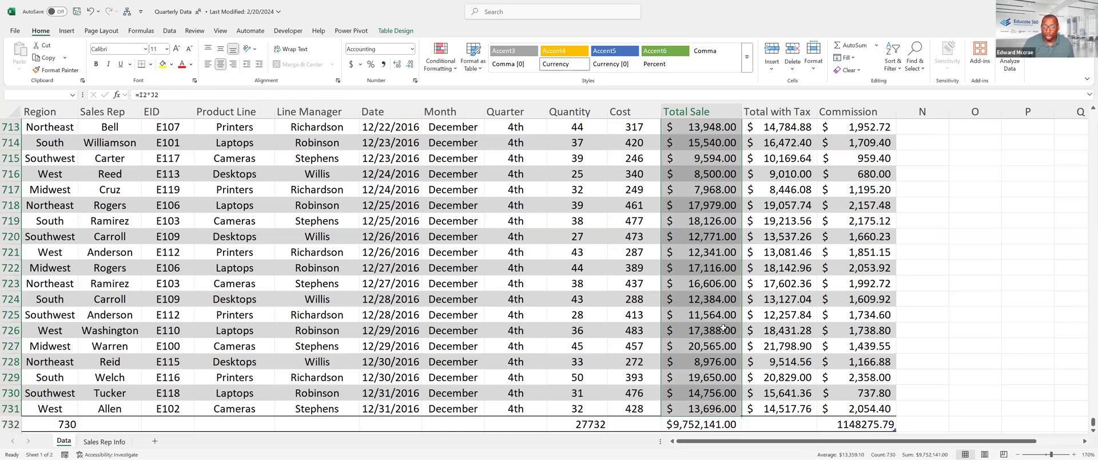
pyautogui.scroll(-3, 701, 284)
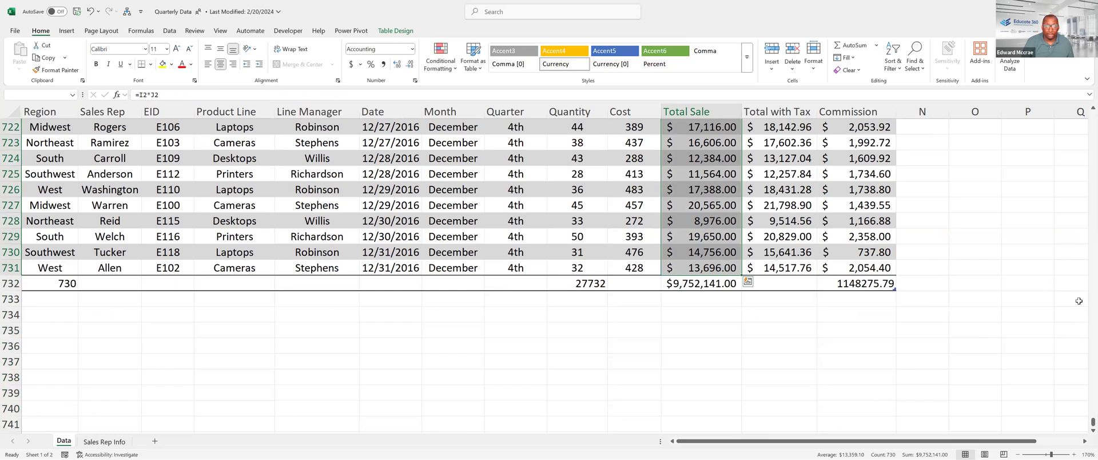
pyautogui.scroll(8, 1080, 343)
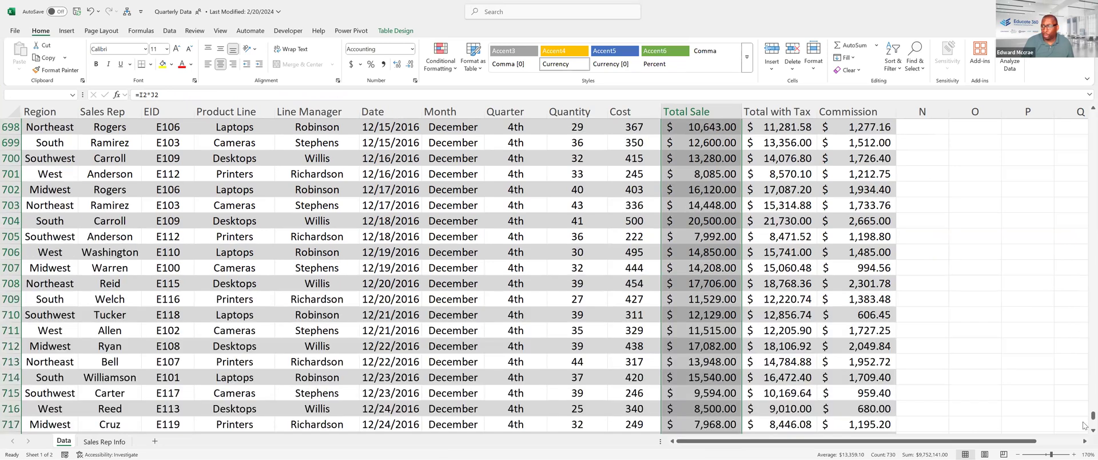
pyautogui.click(440, 56)
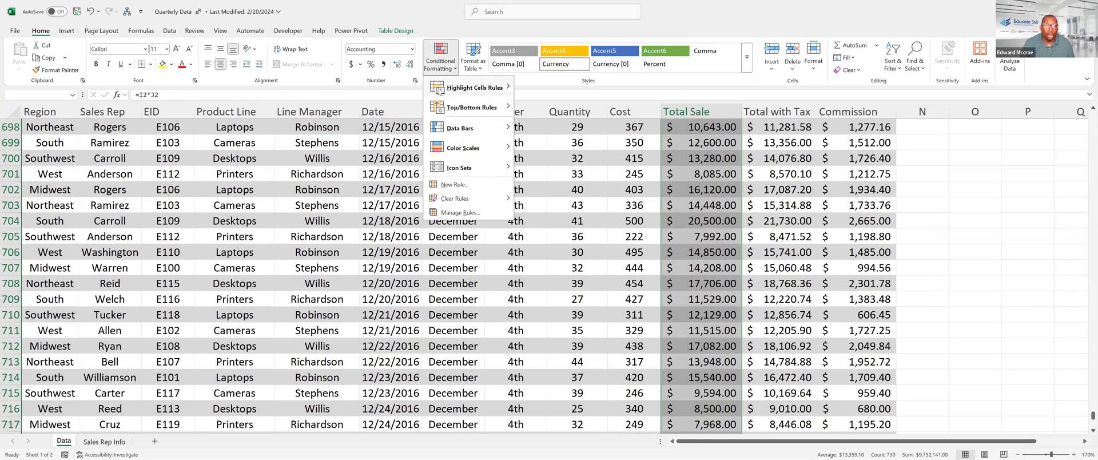
pyautogui.moveTo(440, 90)
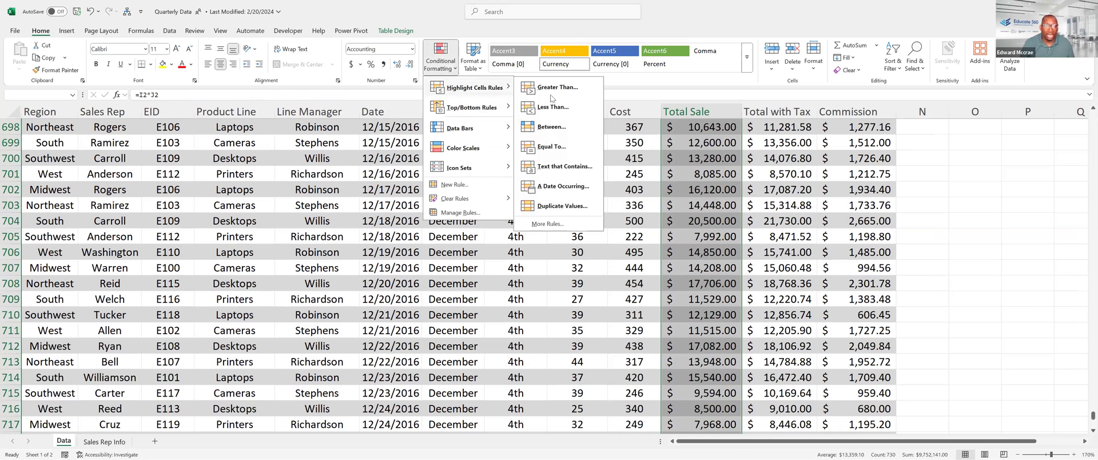
pyautogui.moveTo(458, 107)
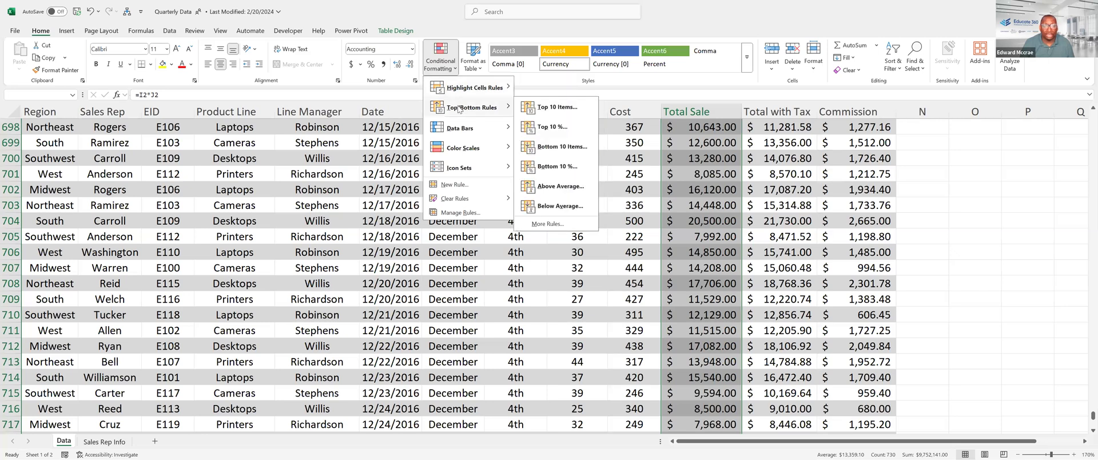
pyautogui.moveTo(483, 93)
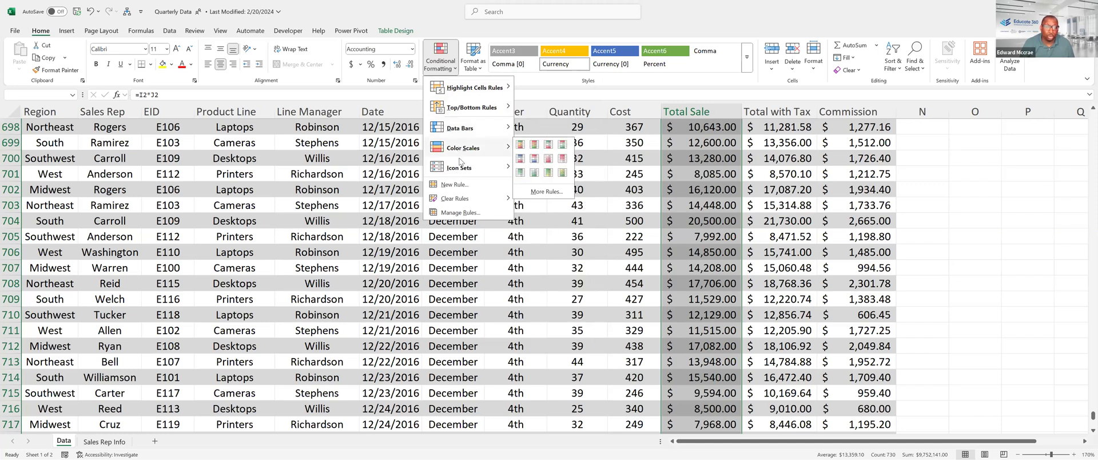
pyautogui.moveTo(460, 164)
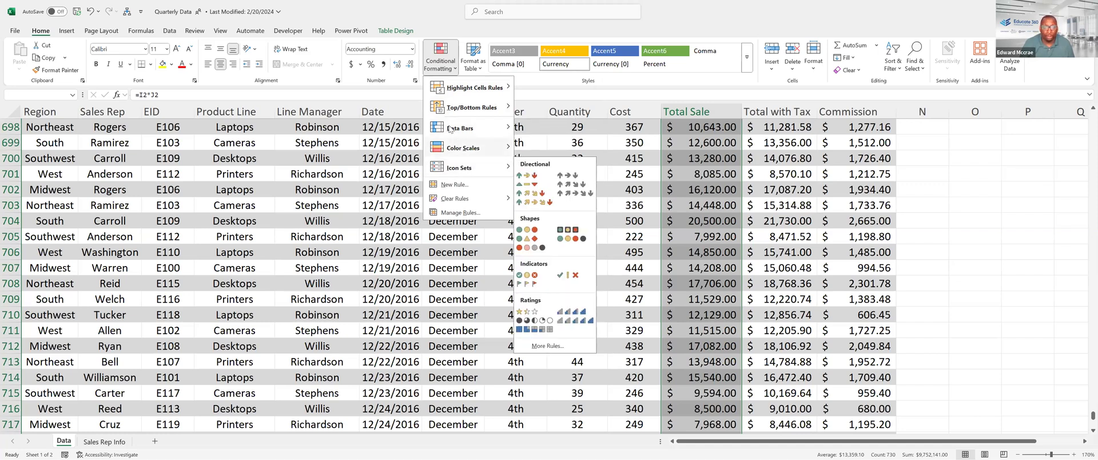
pyautogui.moveTo(449, 126)
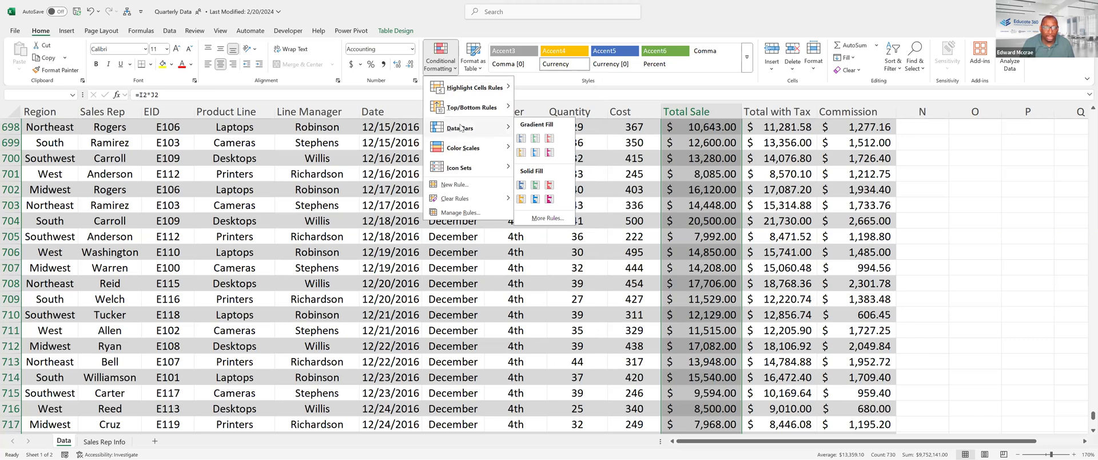
pyautogui.click(521, 155)
pyautogui.click(712, 243)
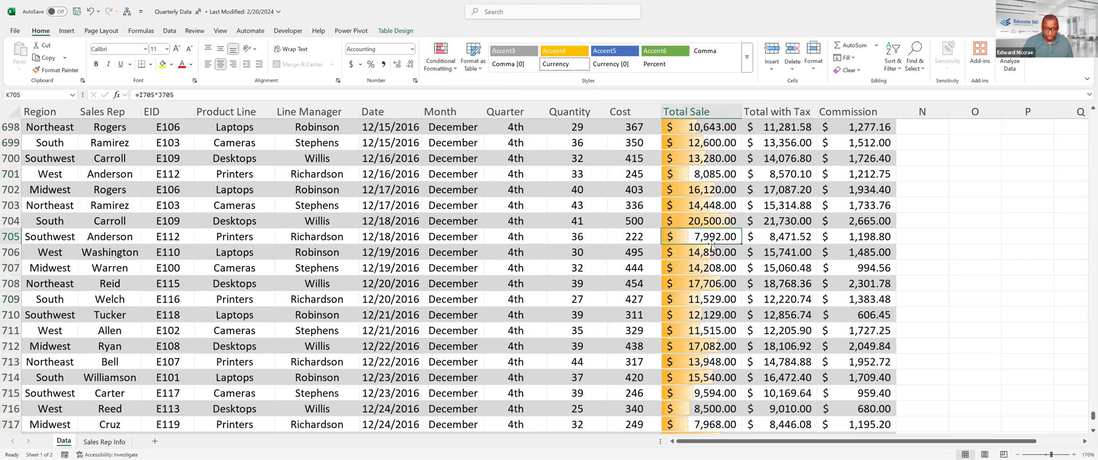
# Insert a new column between Total Sale and Total with Tax
pyautogui.hotkey('ctrl', 'Up')
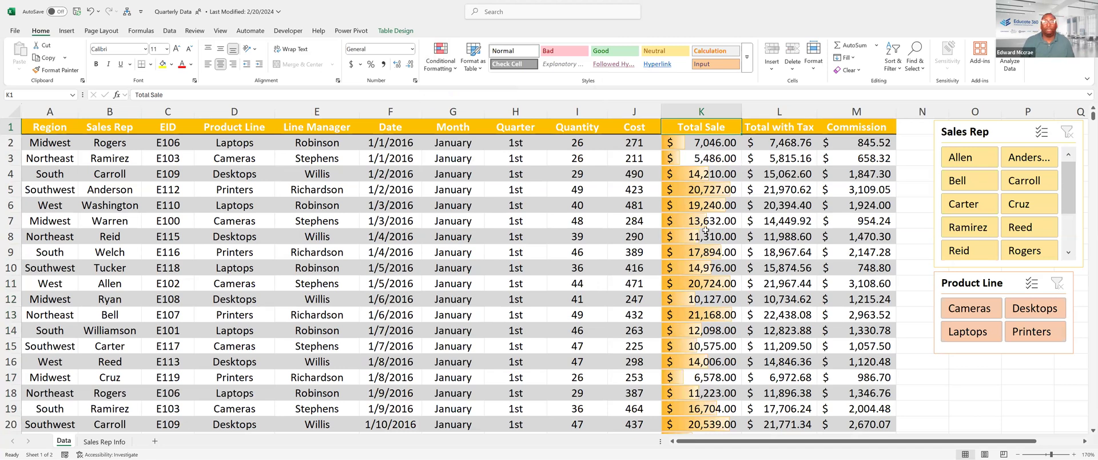
pyautogui.scroll(-2, 704, 232)
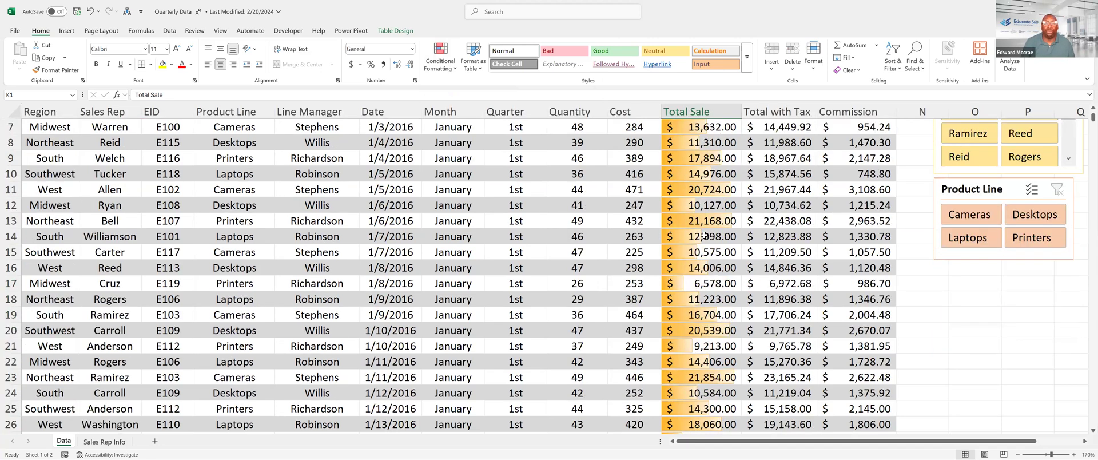
pyautogui.scroll(-12, 705, 235)
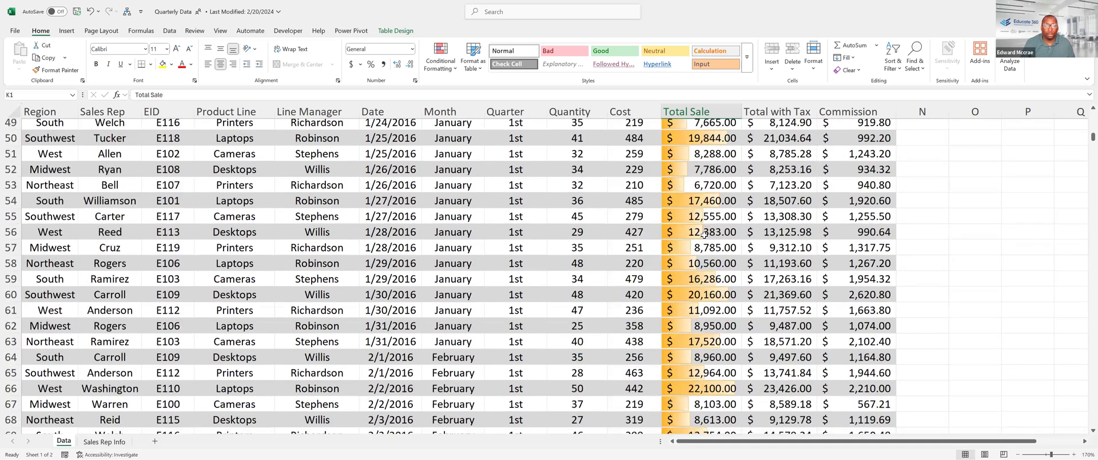
pyautogui.scroll(15, 705, 236)
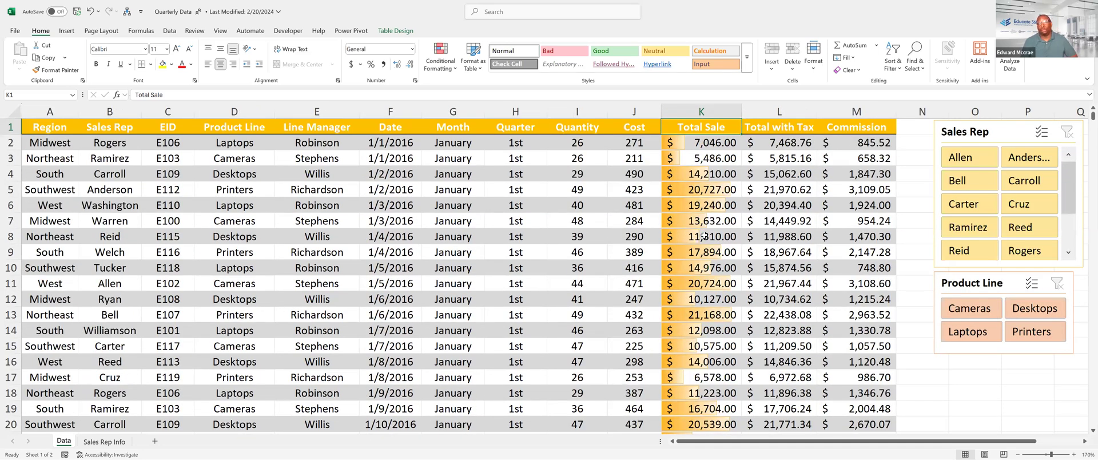
pyautogui.click(767, 113)
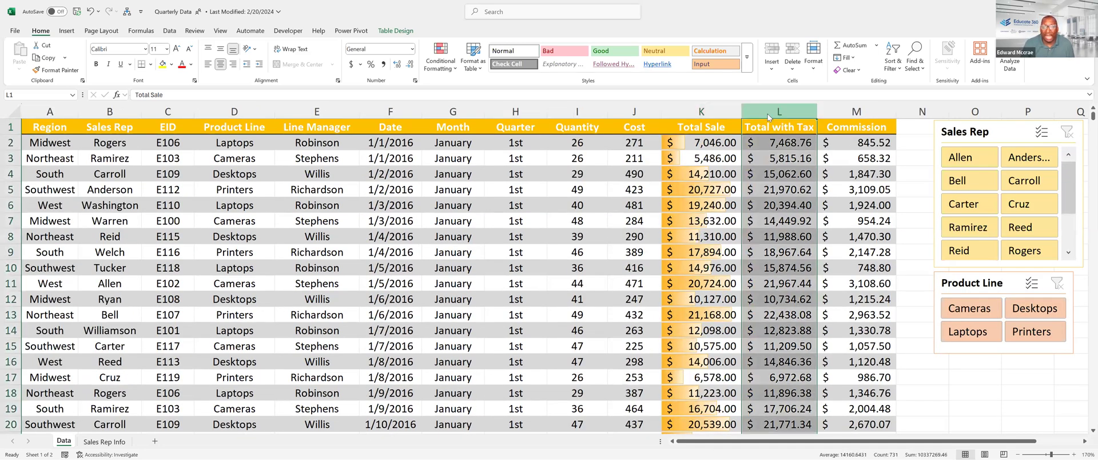
pyautogui.rightClick(766, 113)
pyautogui.press('Escape')
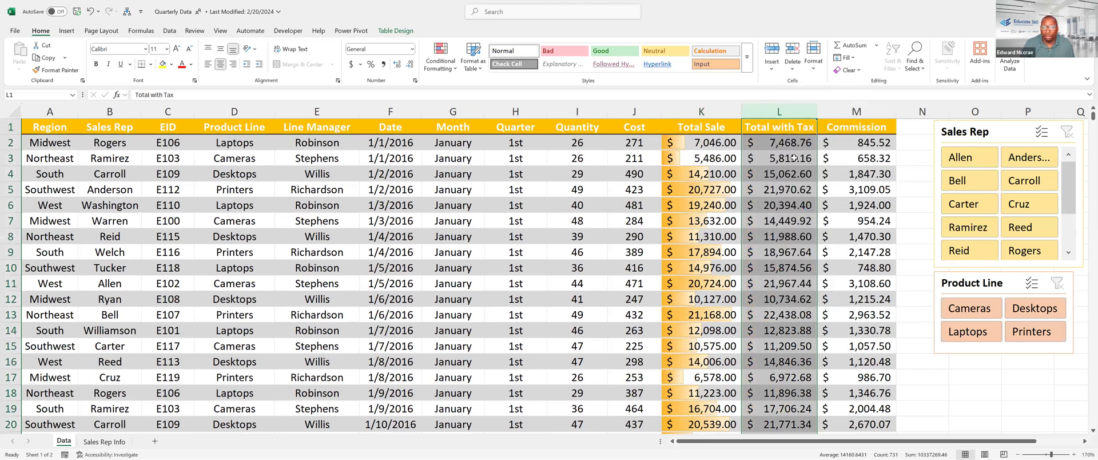
pyautogui.hotkey('ctrl', 'shift', '+')
pyautogui.write('Sale')
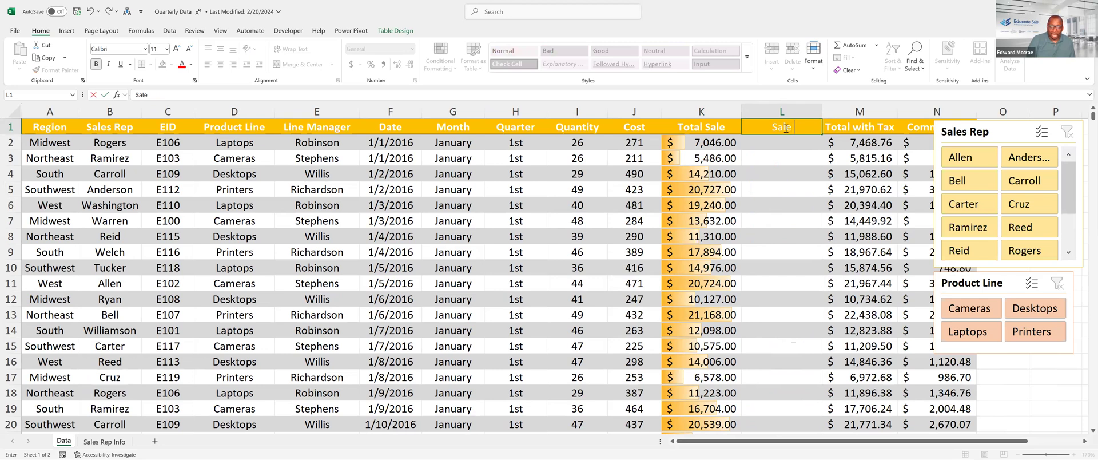
pyautogui.write(' Level')
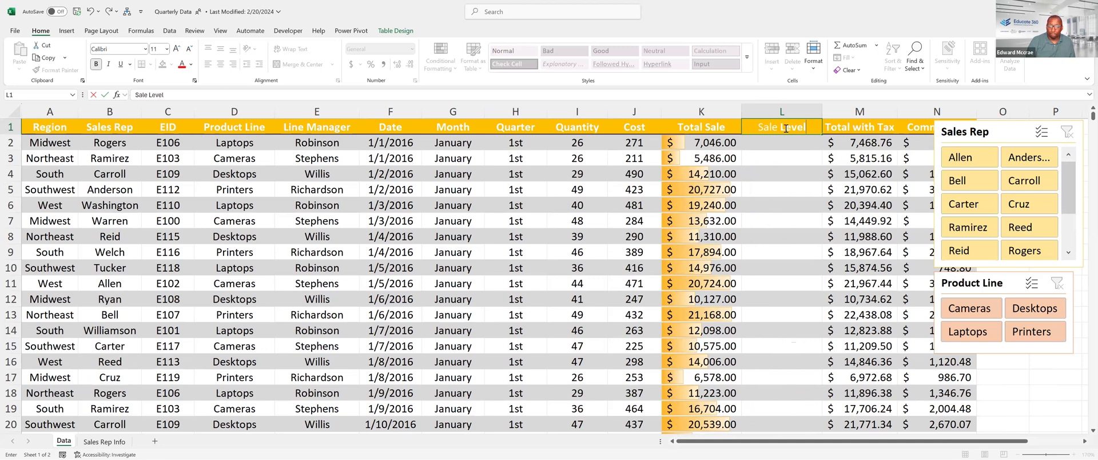
pyautogui.press('BackSpace')
pyautogui.press('BackSpace')
pyautogui.press('BackSpace')
pyautogui.press('BackSpace')
pyautogui.press('BackSpace')
pyautogui.press('BackSpace')
pyautogui.press('BackSpace')
pyautogui.write('Goal')
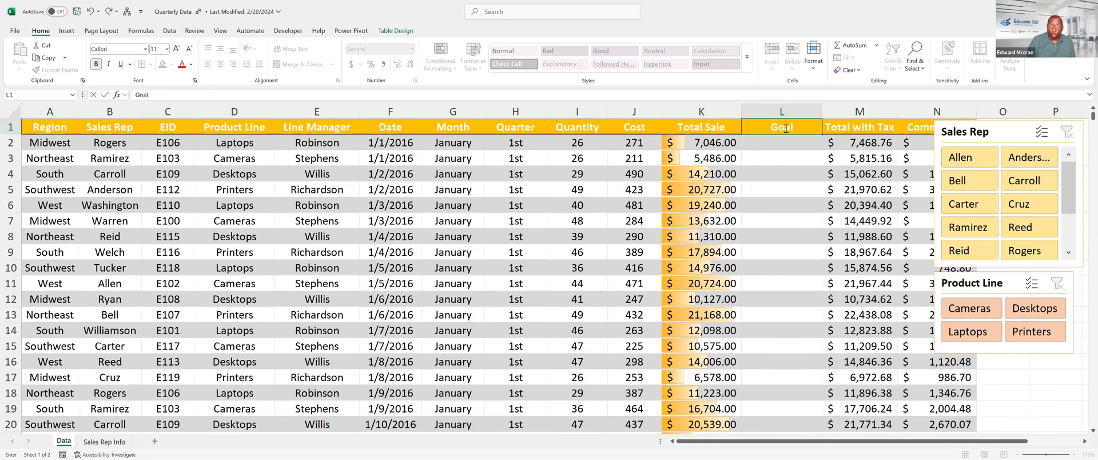
pyautogui.press('BackSpace')
pyautogui.press('BackSpace')
pyautogui.press('BackSpace')
pyautogui.press('BackSpace')
# Title the newly inserted column L Sales Goal
pyautogui.write('Sales Goal')
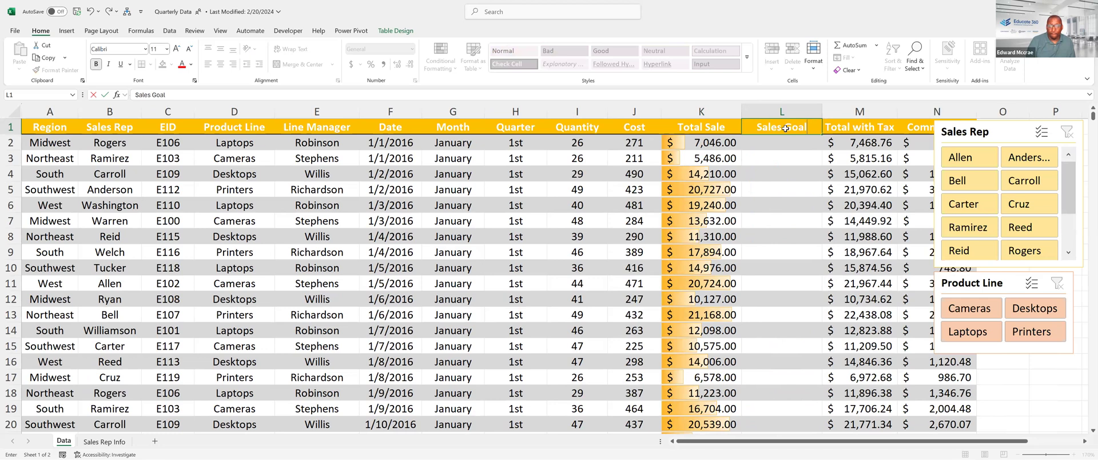
pyautogui.press('Return')
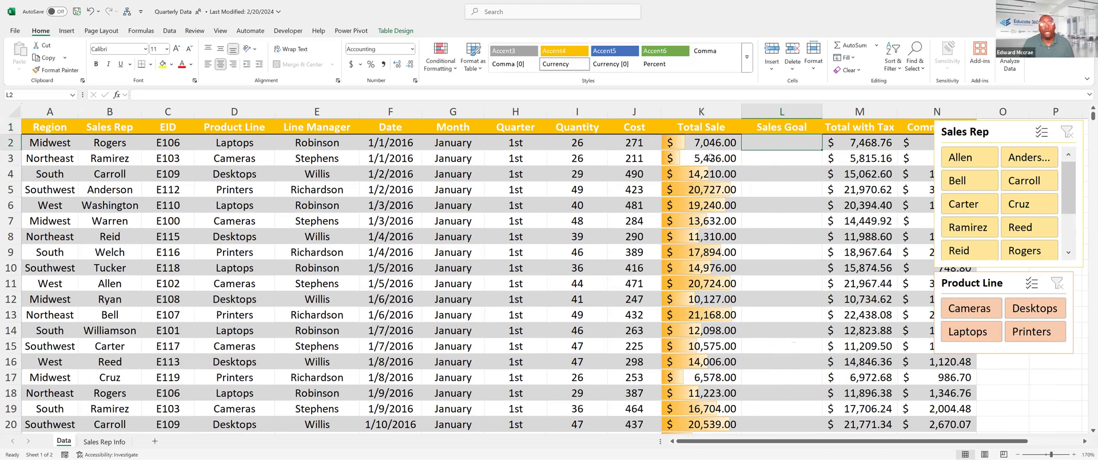
pyautogui.click(440, 57)
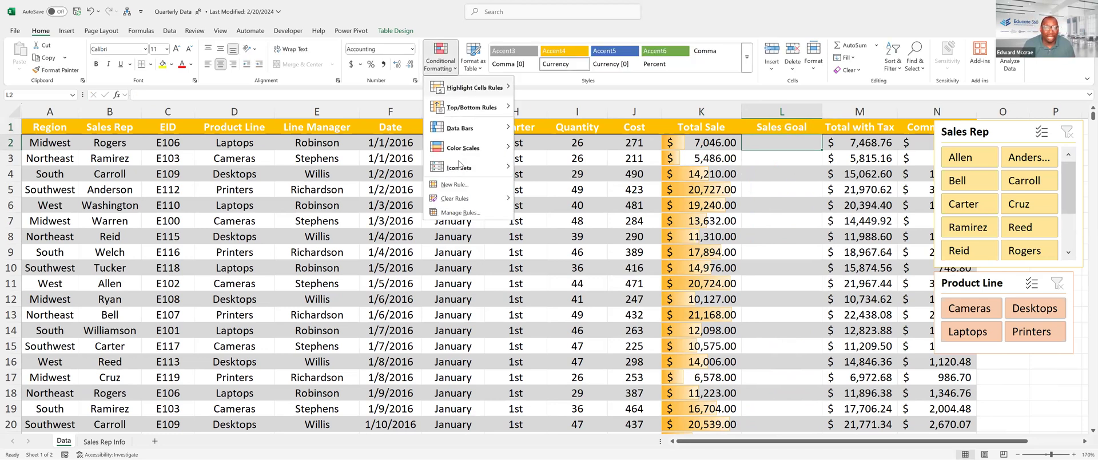
pyautogui.click(736, 200)
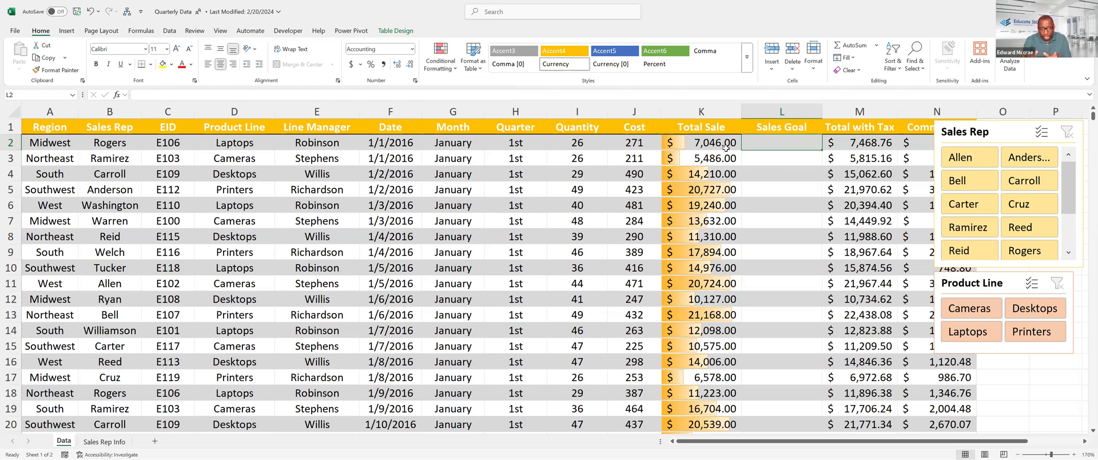
pyautogui.click(704, 144)
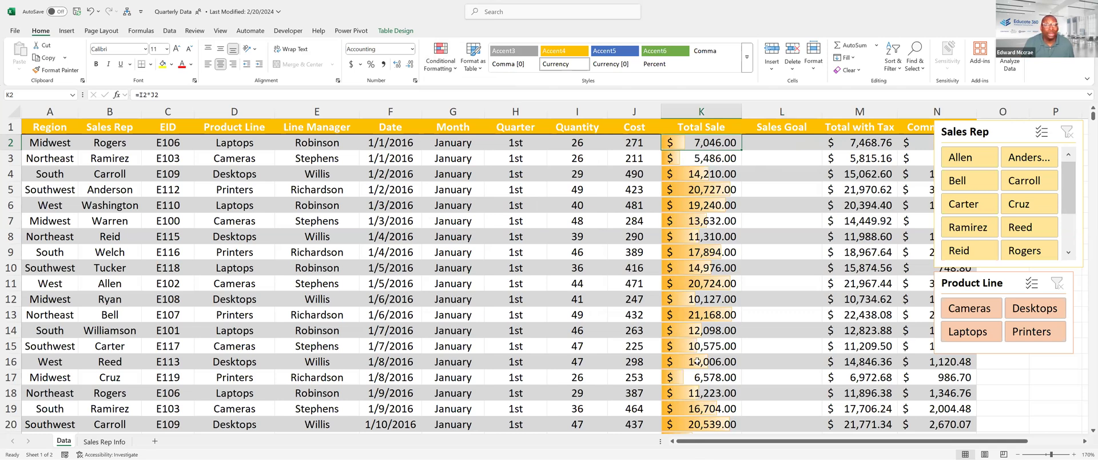
pyautogui.click(794, 147)
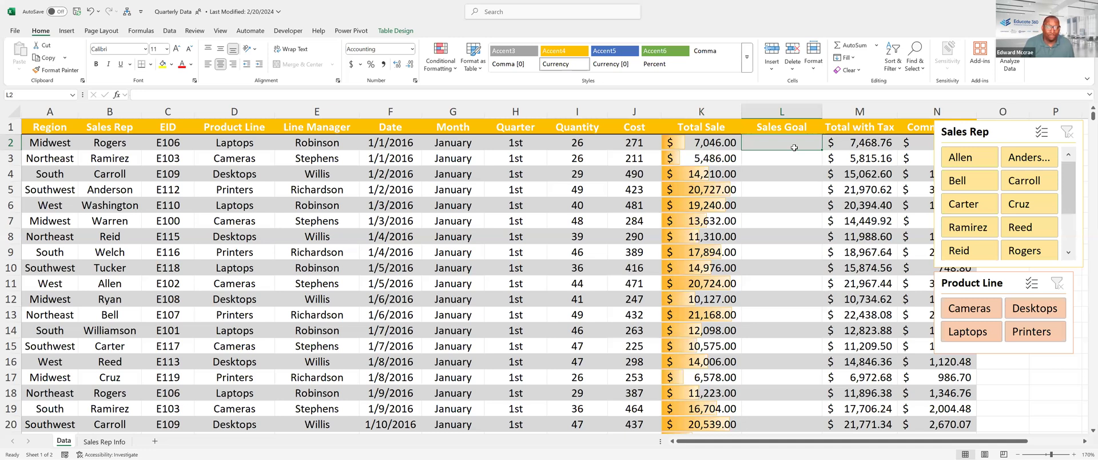
# Move the Sales Rep and Product Line slicers clear of the Commission column
pyautogui.moveTo(986, 135); pyautogui.dragTo(1036, 134)
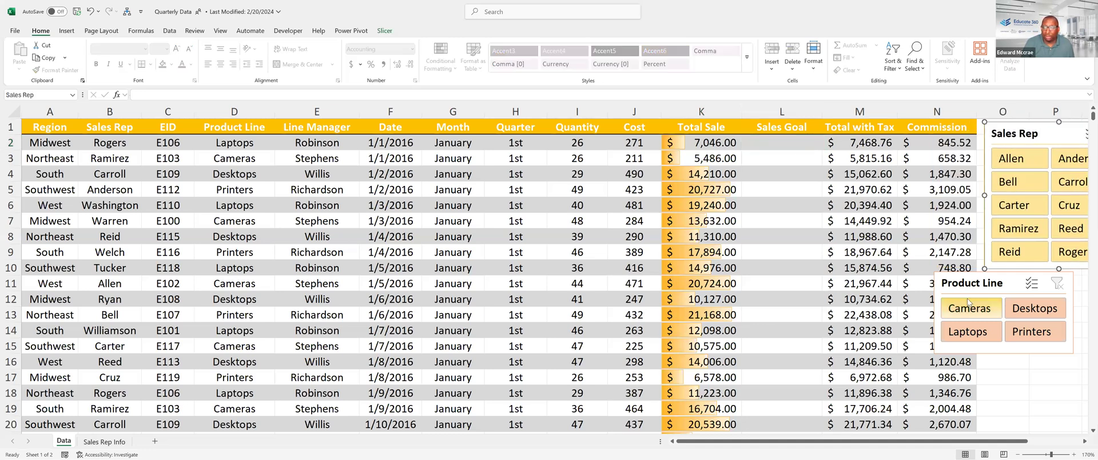
pyautogui.moveTo(968, 303); pyautogui.dragTo(1018, 308)
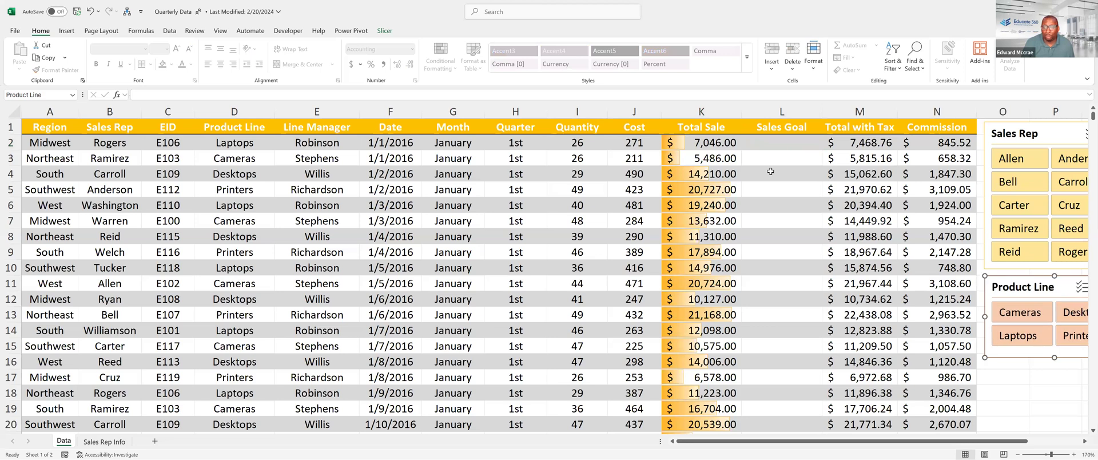
# Fill the Sales Goal column with the Total Sale values by entering =[@[Total Sale]] in L2
pyautogui.click(769, 148)
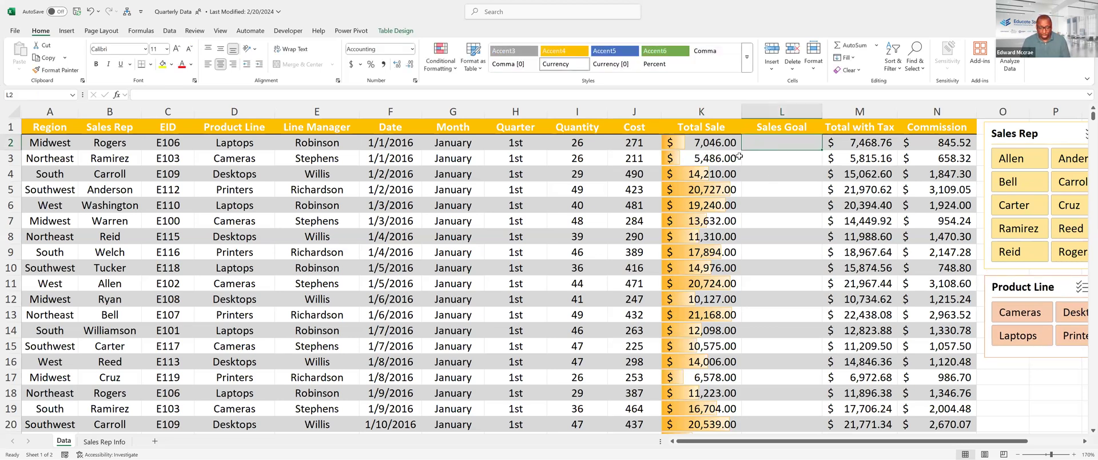
pyautogui.write('=')
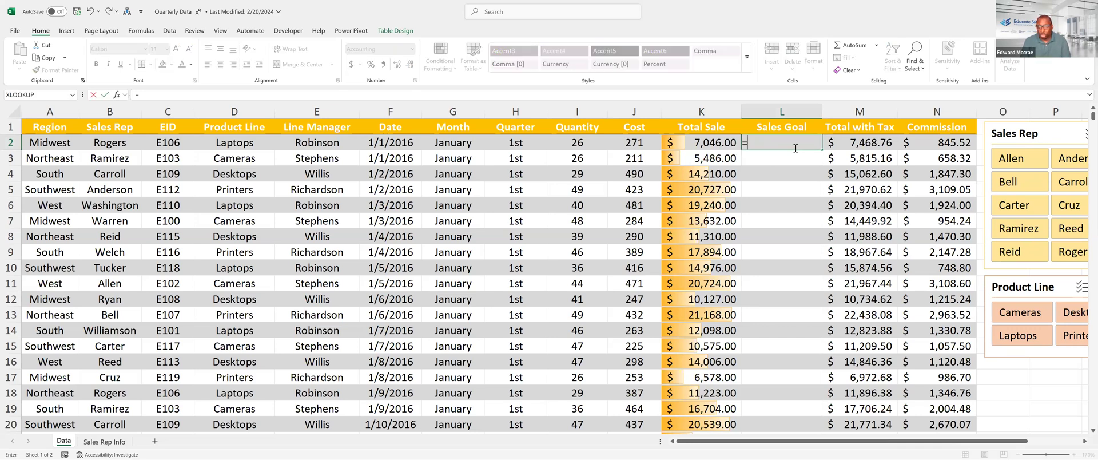
pyautogui.click(702, 142)
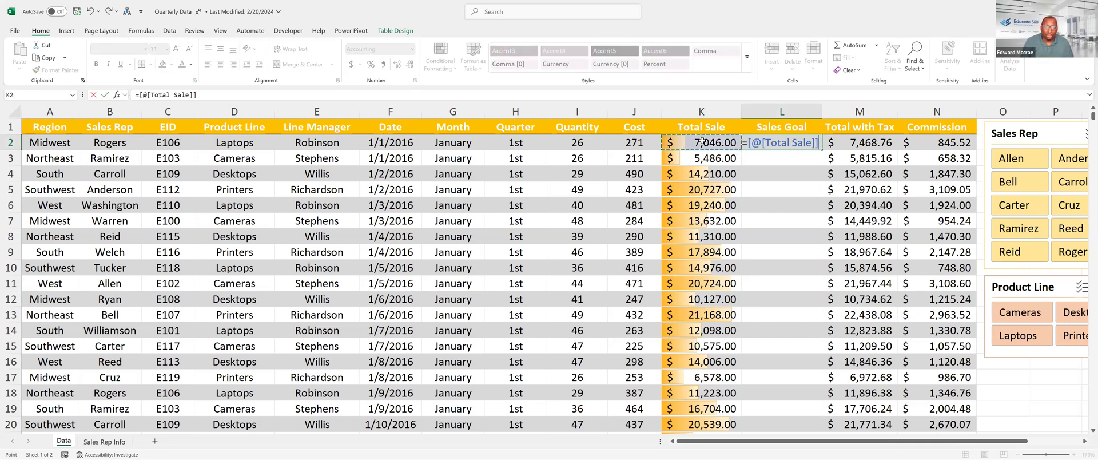
pyautogui.press('Return')
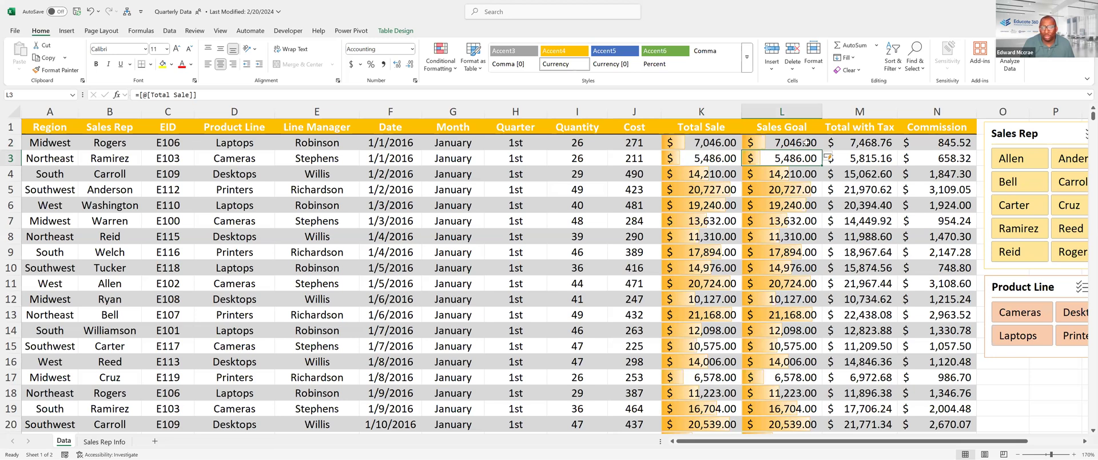
pyautogui.click(833, 158)
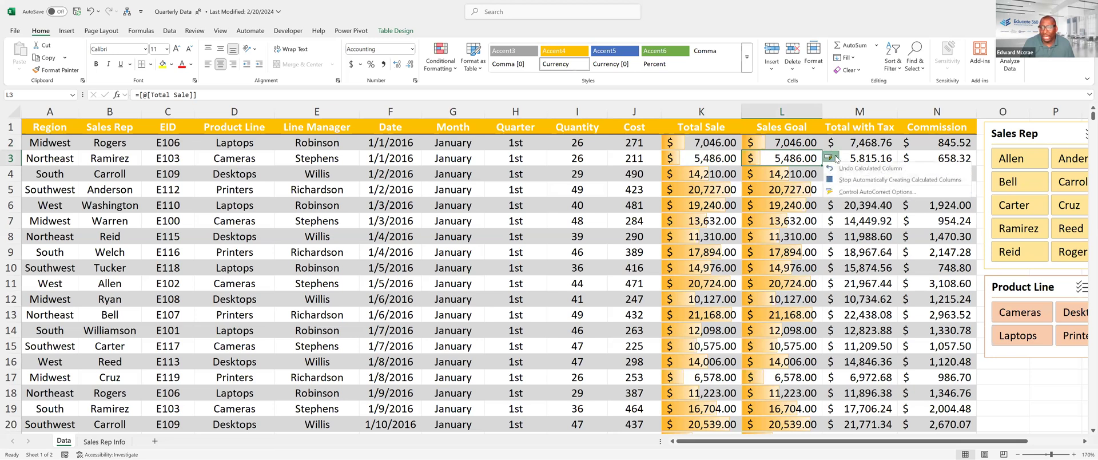
pyautogui.click(797, 142)
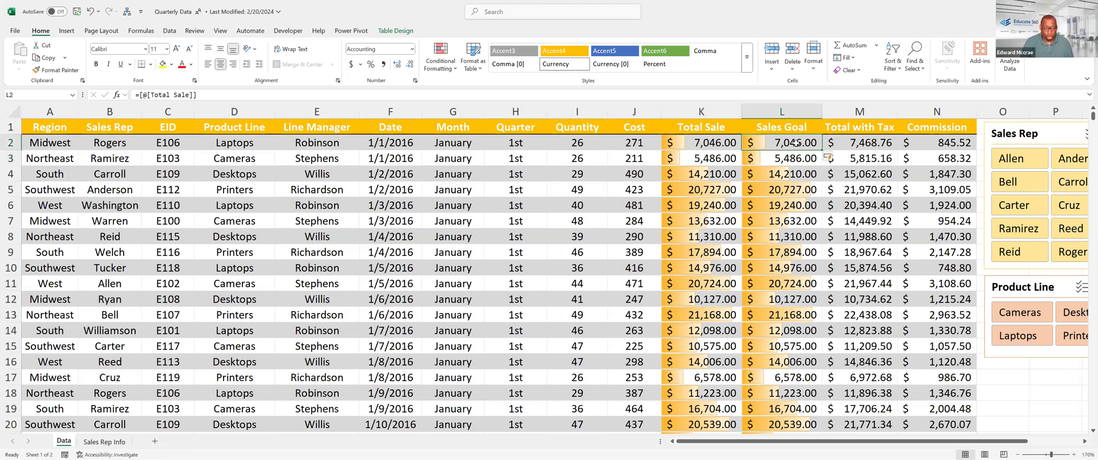
# Clear the conditional formatting rules from all data cells of the Sales Goal column
pyautogui.hotkey('ctrl', 'shift', 'Down')
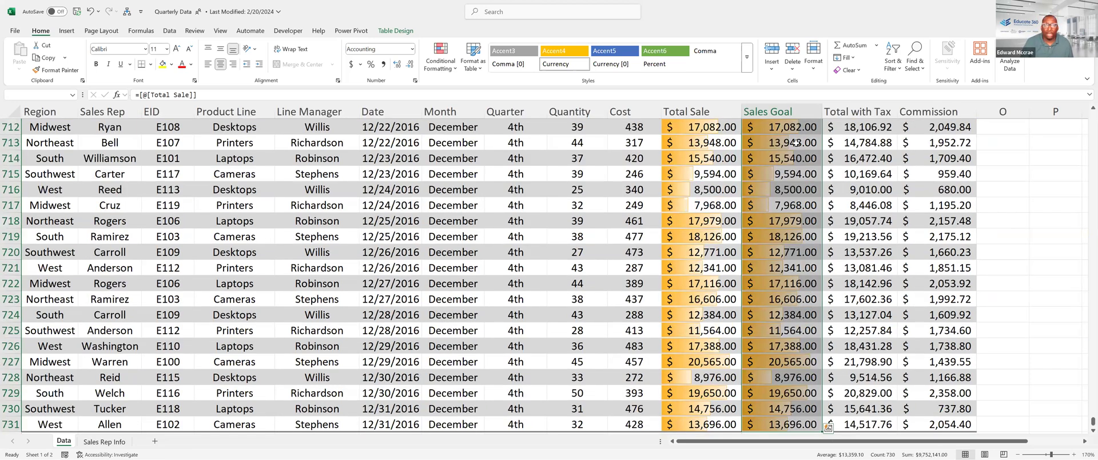
pyautogui.click(446, 71)
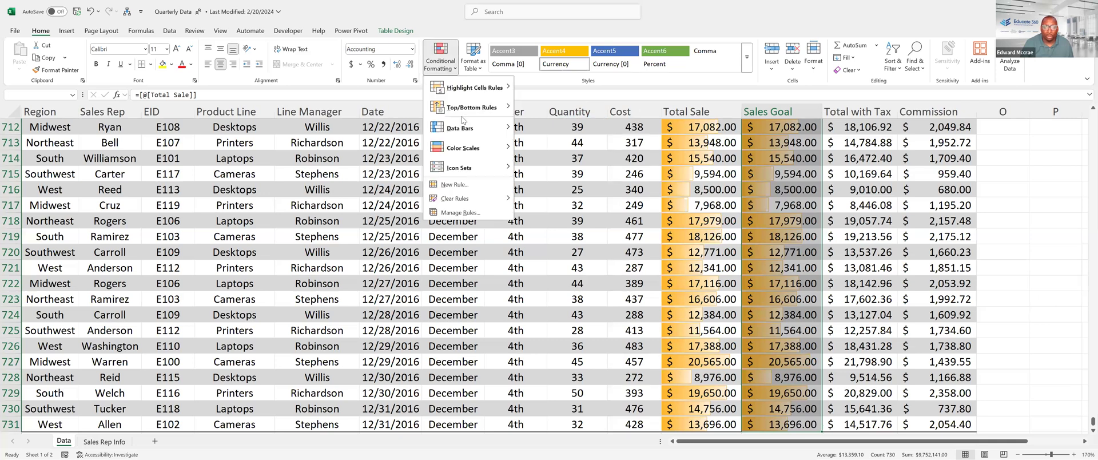
pyautogui.moveTo(477, 201)
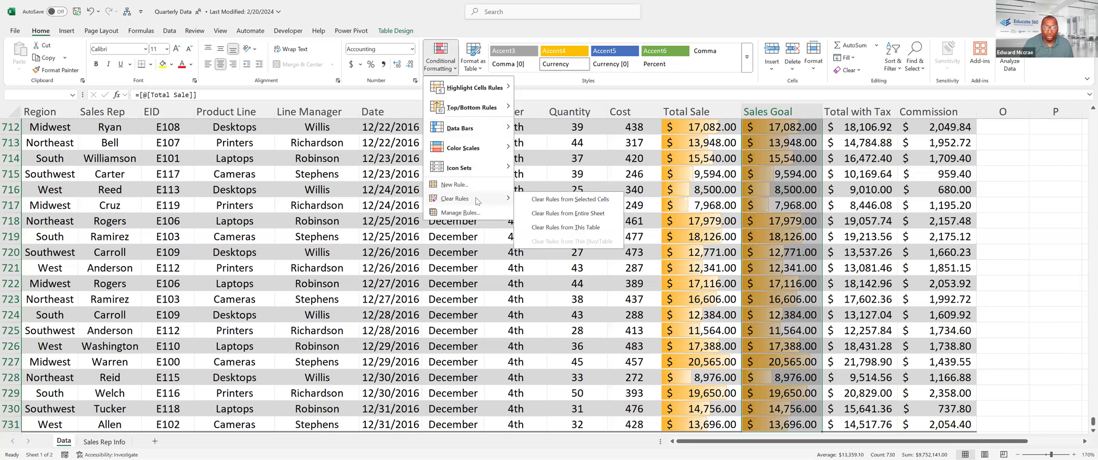
pyautogui.click(564, 200)
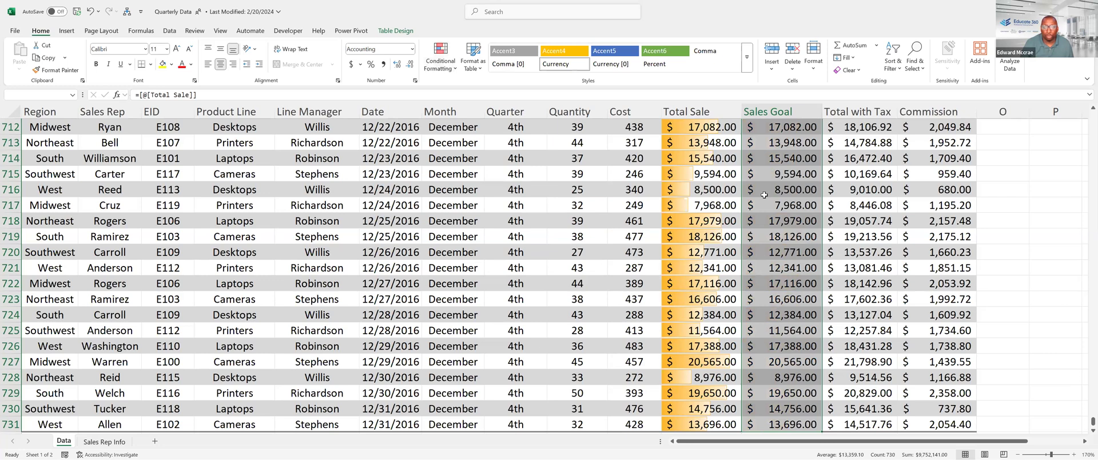
# Start a custom icon set rule for the Sales Goal cells using the red cross, yellow exclamation and green check style
pyautogui.scroll(3, 764, 194)
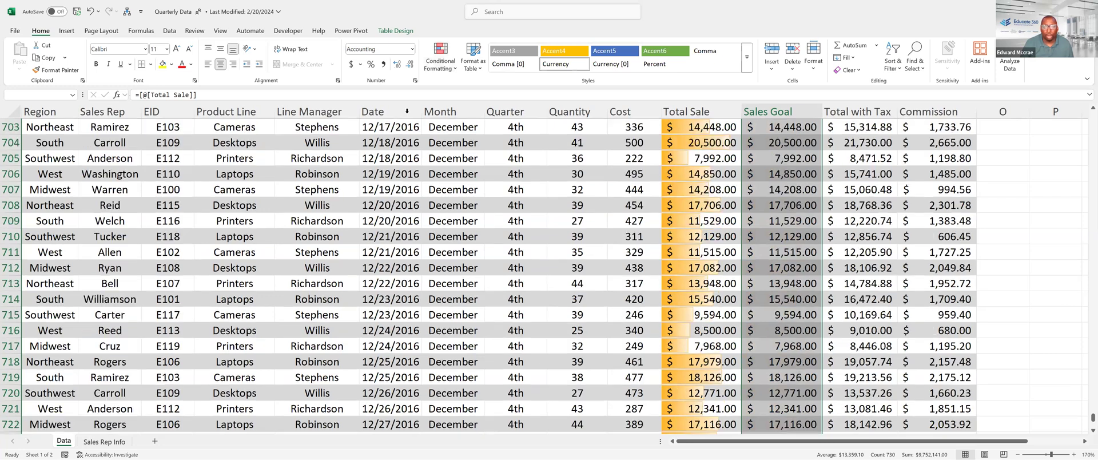
pyautogui.click(449, 73)
pyautogui.moveTo(461, 169)
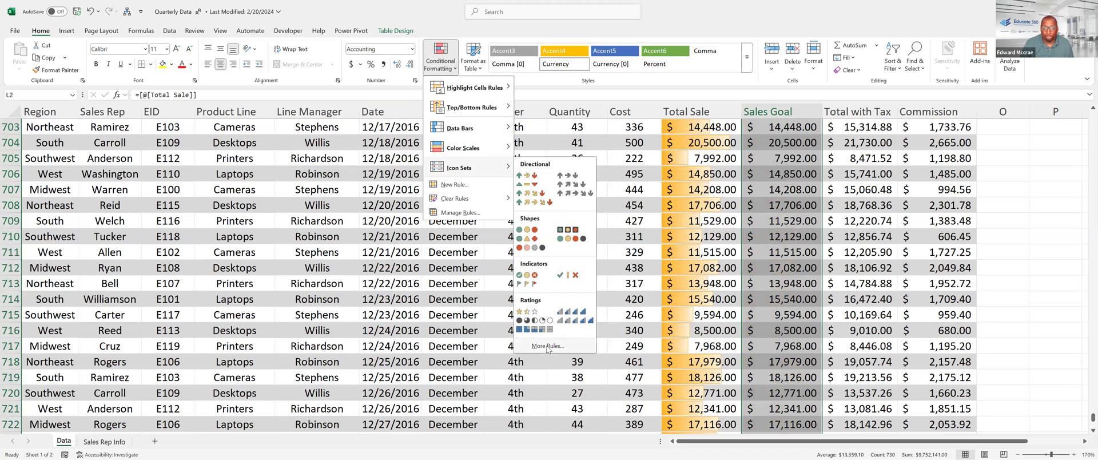
pyautogui.click(547, 347)
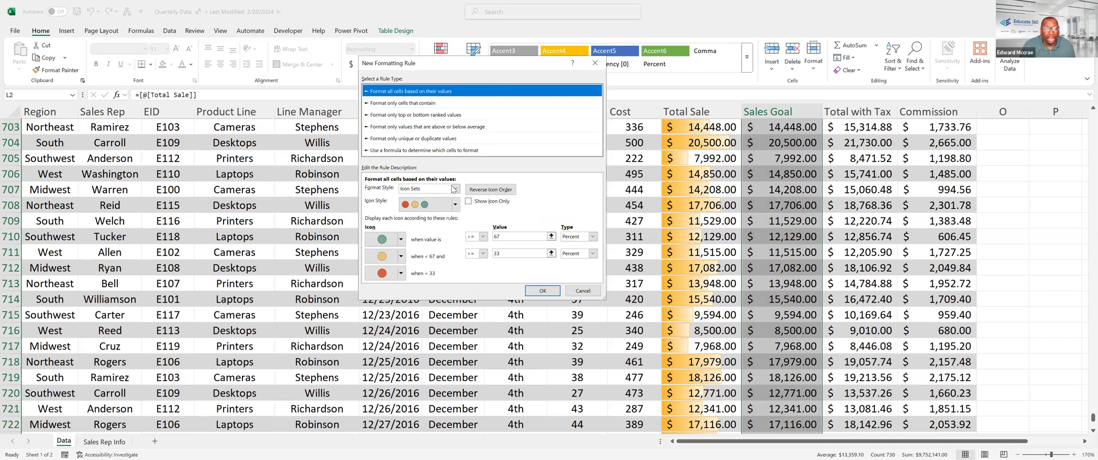
pyautogui.click(456, 205)
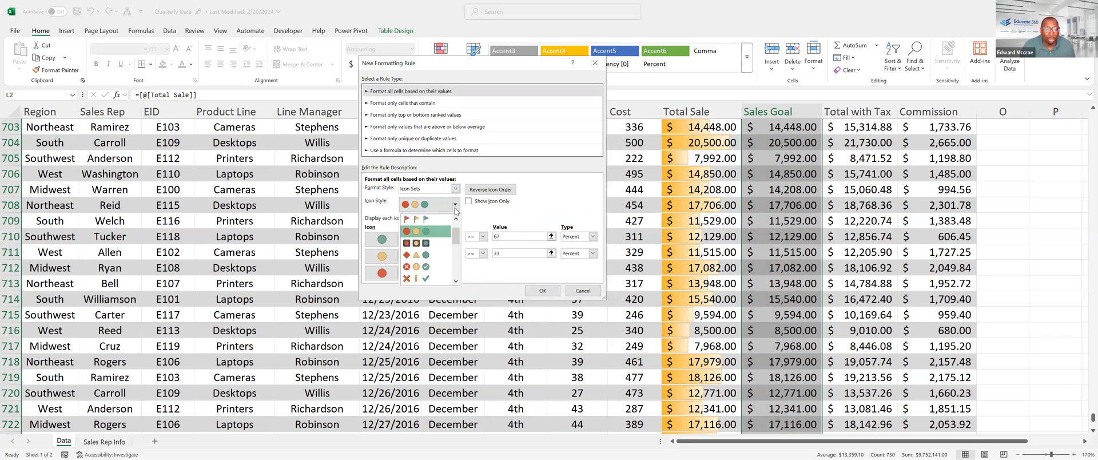
pyautogui.scroll(-1, 429, 280)
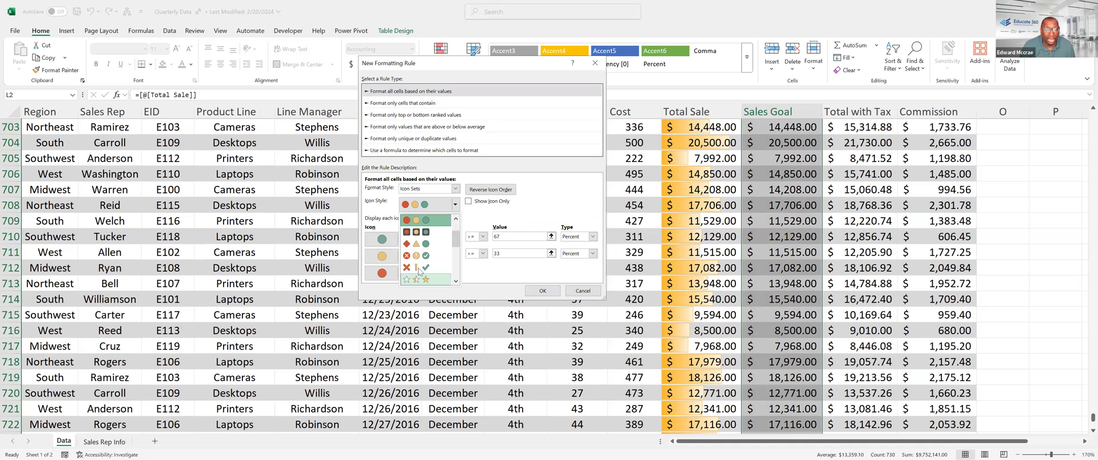
pyautogui.click(420, 269)
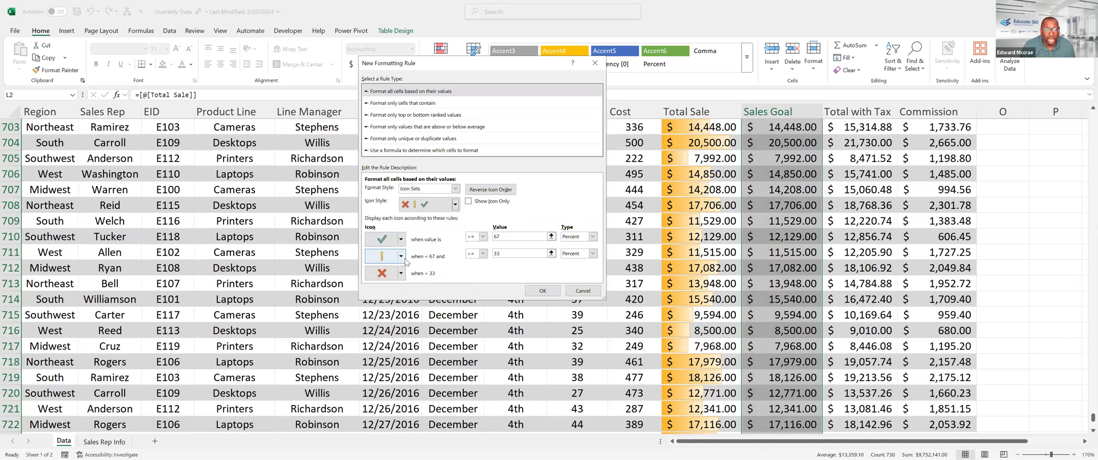
# Change the rule's middle icon to a yellow dash and its lowest icon to a red flag
pyautogui.click(399, 259)
pyautogui.click(401, 259)
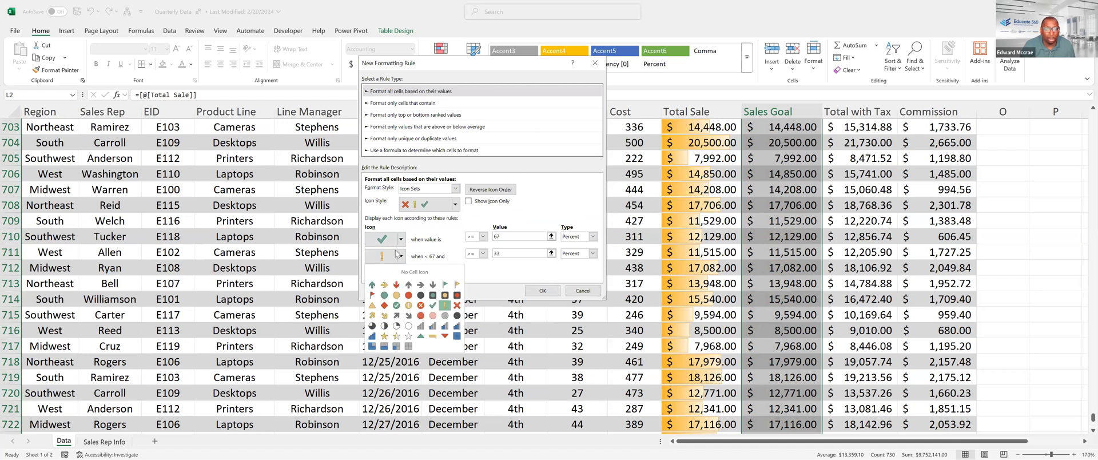
pyautogui.click(432, 336)
pyautogui.click(401, 273)
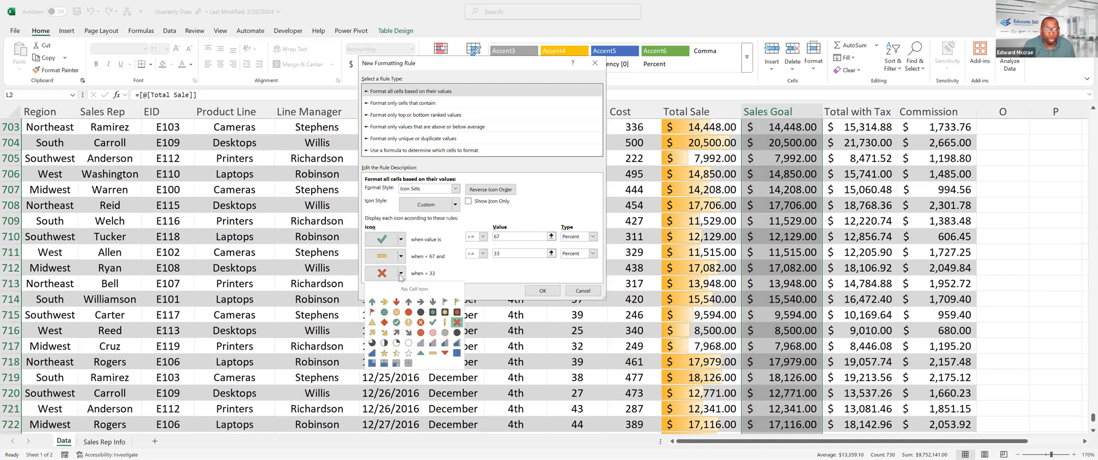
pyautogui.click(372, 312)
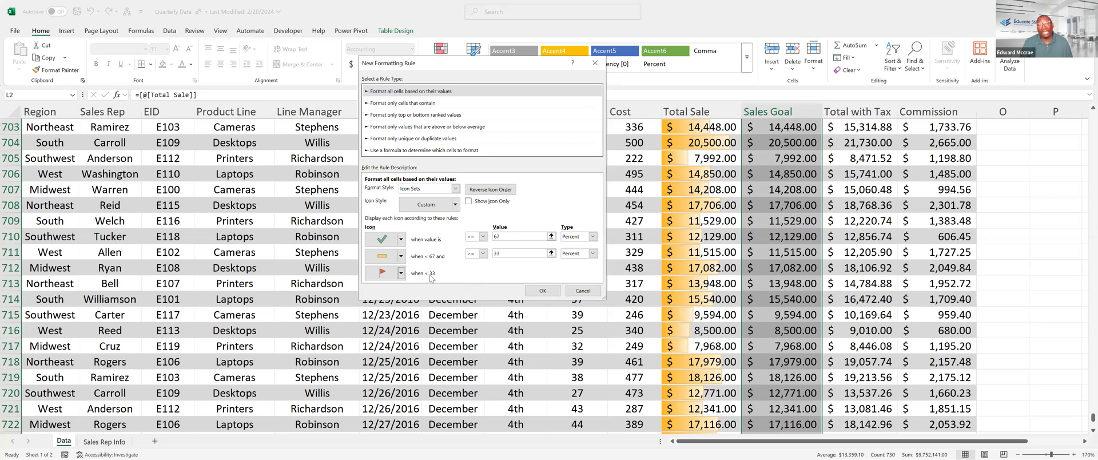
# Set the icon thresholds to the numbers 15000 and 10000, show the icons only, and apply the rule
pyautogui.click(592, 236)
pyautogui.click(572, 245)
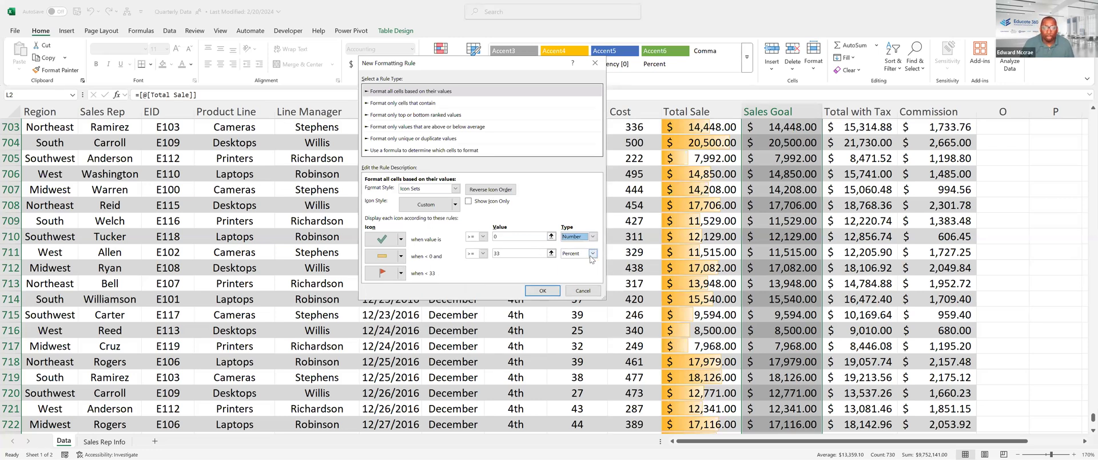
pyautogui.click(519, 237)
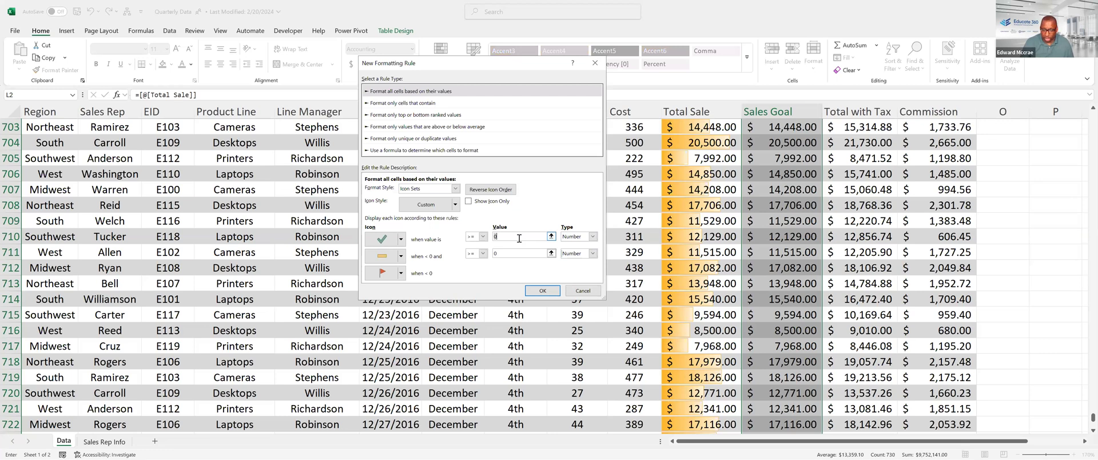
pyautogui.write('15000')
pyautogui.click(513, 251)
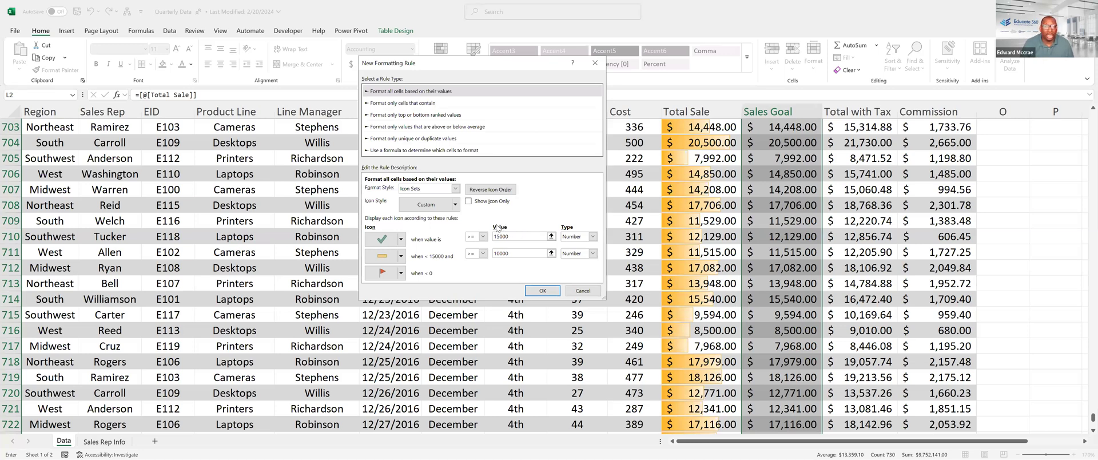
pyautogui.click(469, 201)
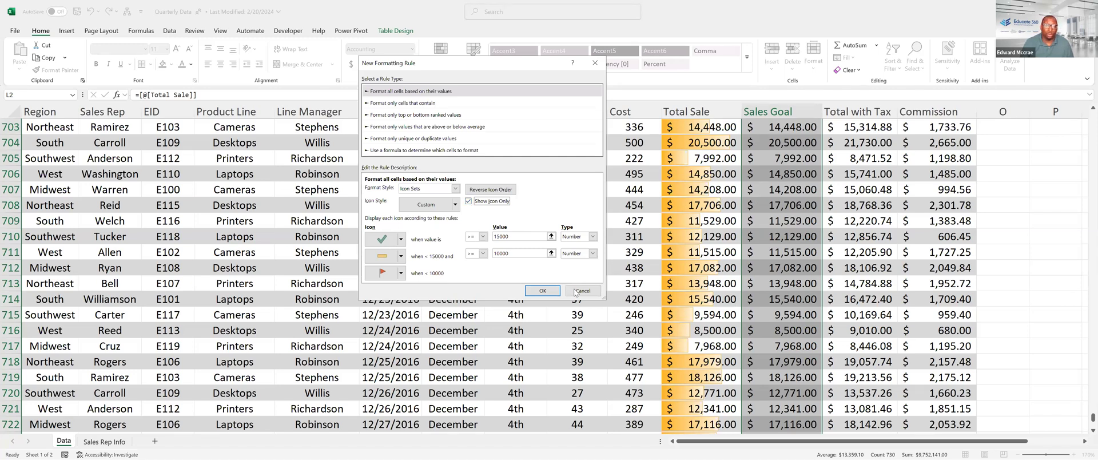
pyautogui.click(543, 290)
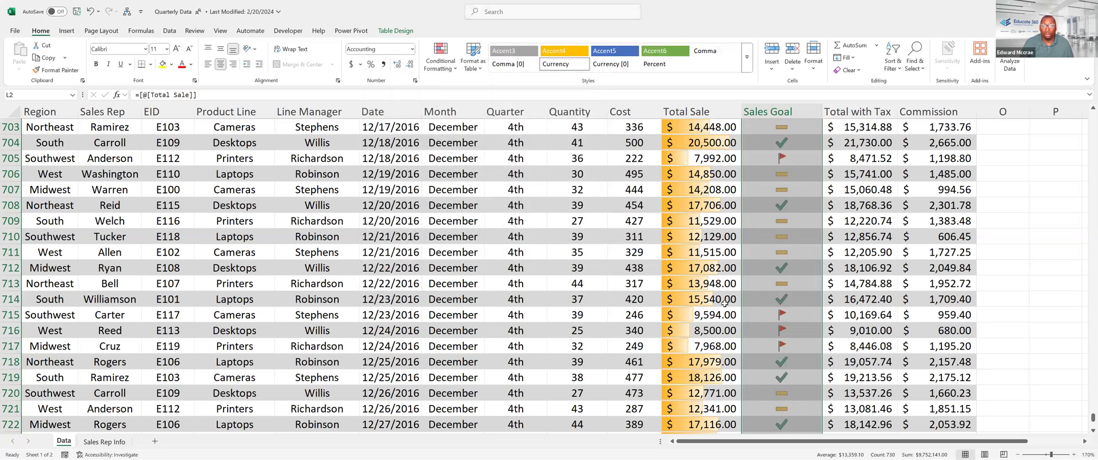
# Zoom the sheet out to 160% and narrow the Sales Goal column to about its heading's width
pyautogui.scroll(2, 724, 303)
pyautogui.scroll(13, 725, 303)
pyautogui.click(751, 283)
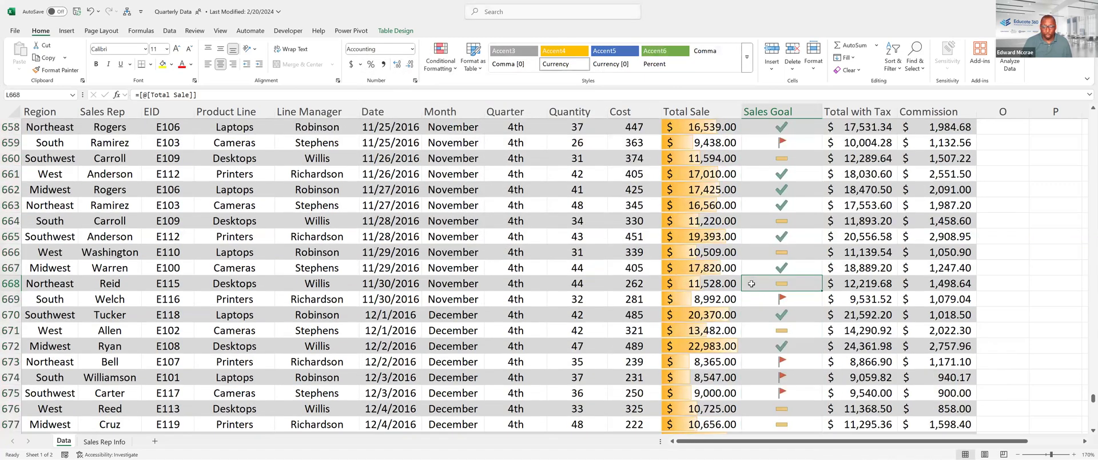
pyautogui.hotkey('ctrl', 'Home')
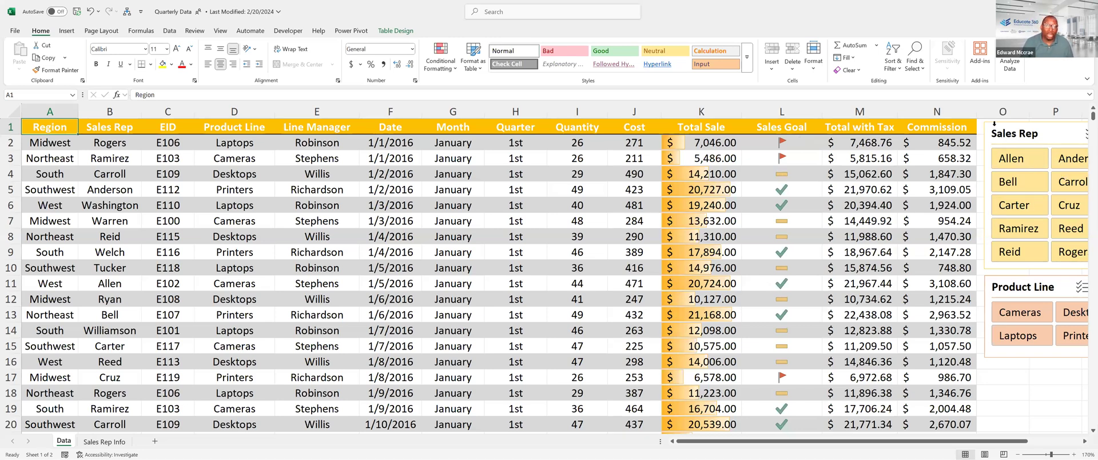
pyautogui.click(1017, 449)
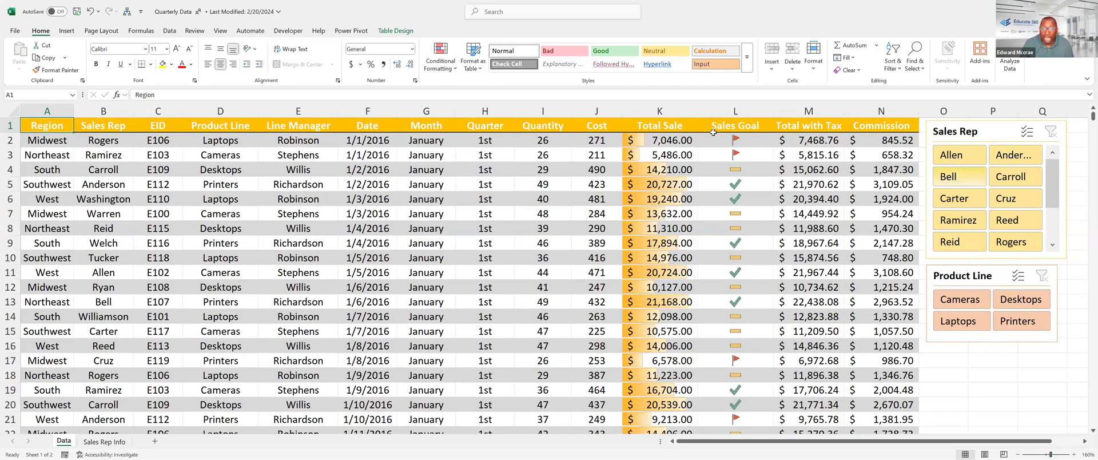
pyautogui.moveTo(767, 115); pyautogui.dragTo(748, 116)
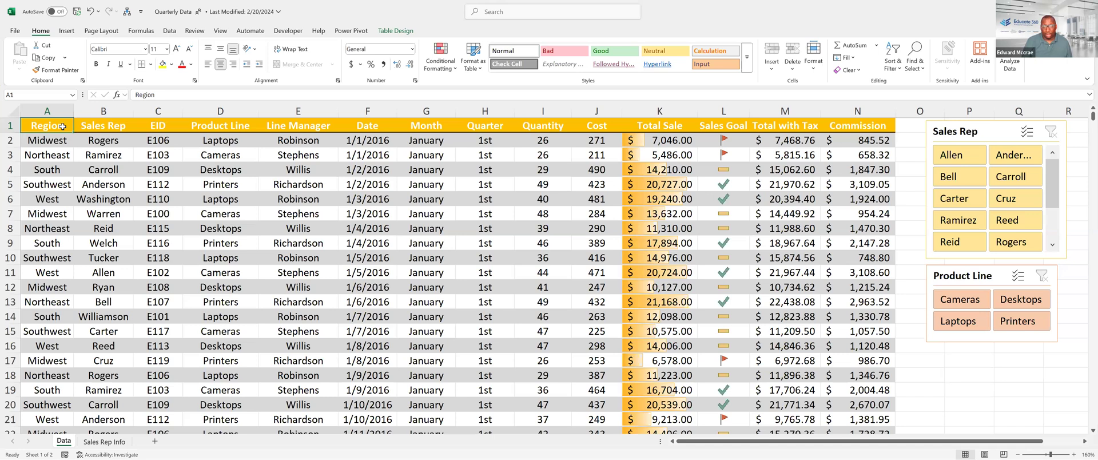
# Select the table's header row, then select all Total with Tax data and view its Quick Analysis formatting options
pyautogui.hotkey('shift', 'space')
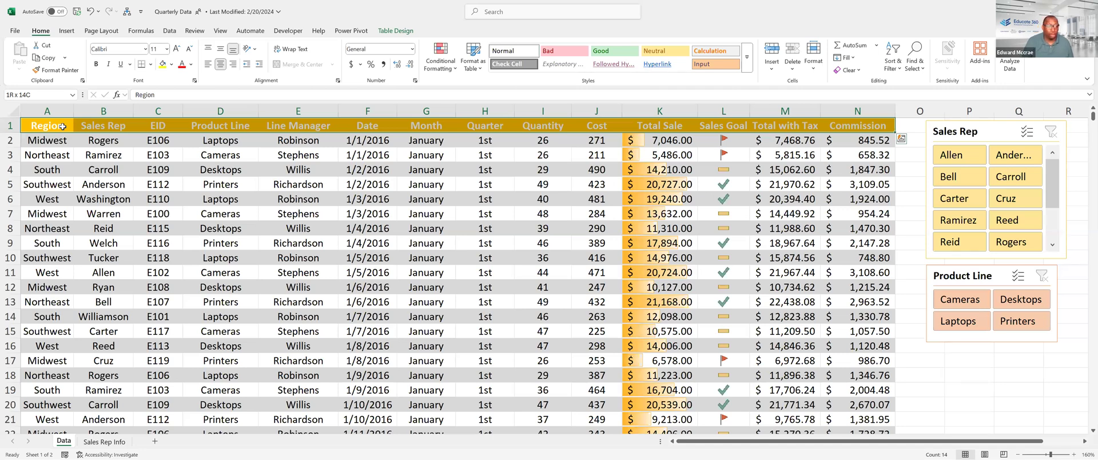
pyautogui.click(795, 142)
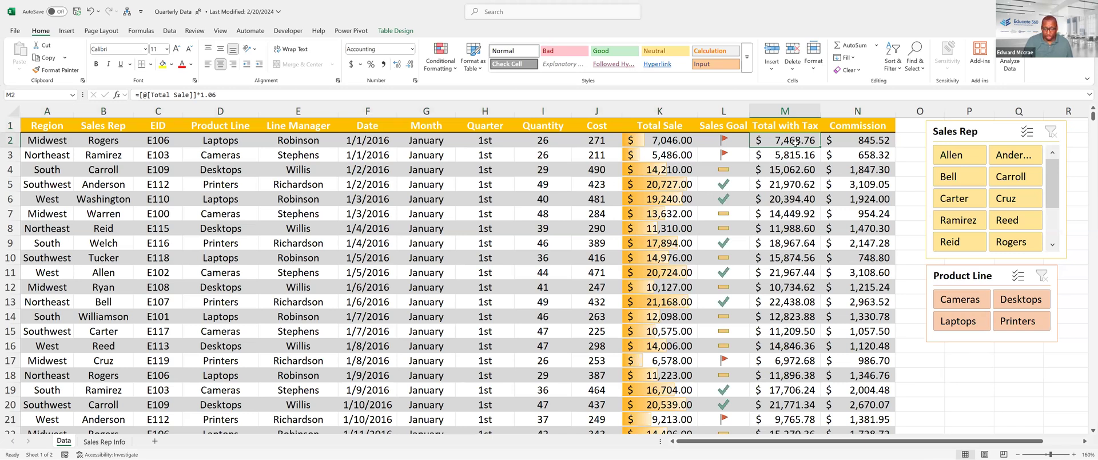
pyautogui.hotkey('ctrl', 'shift', 'Down')
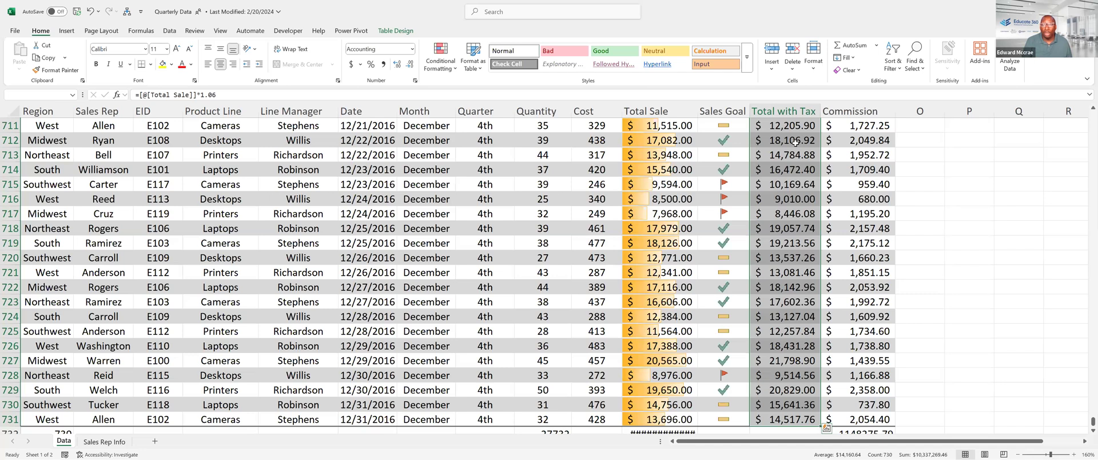
pyautogui.hotkey('ctrl', 'q')
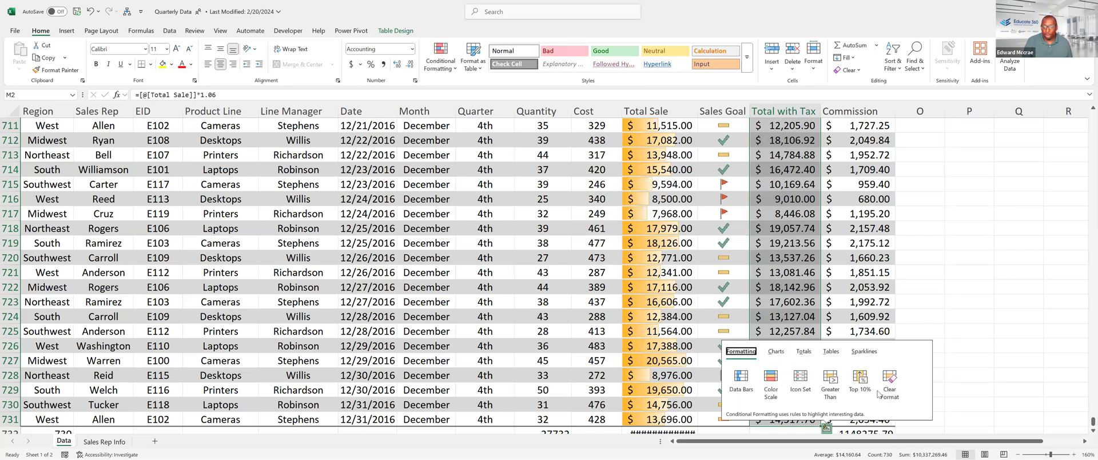
pyautogui.click(827, 428)
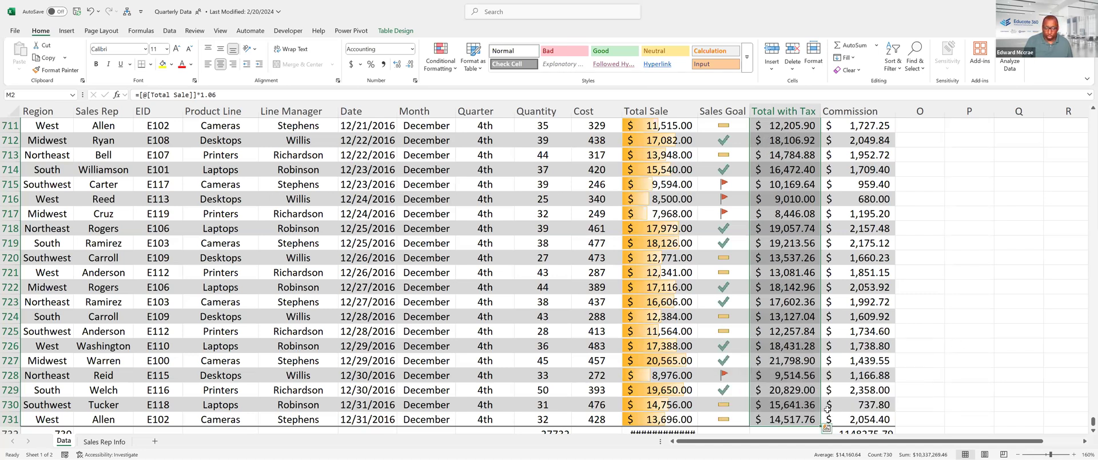
# Jump along row 1 to the Commission heading and the sheet's last column, and return to cell A1
pyautogui.hotkey('ctrl', 'Home')
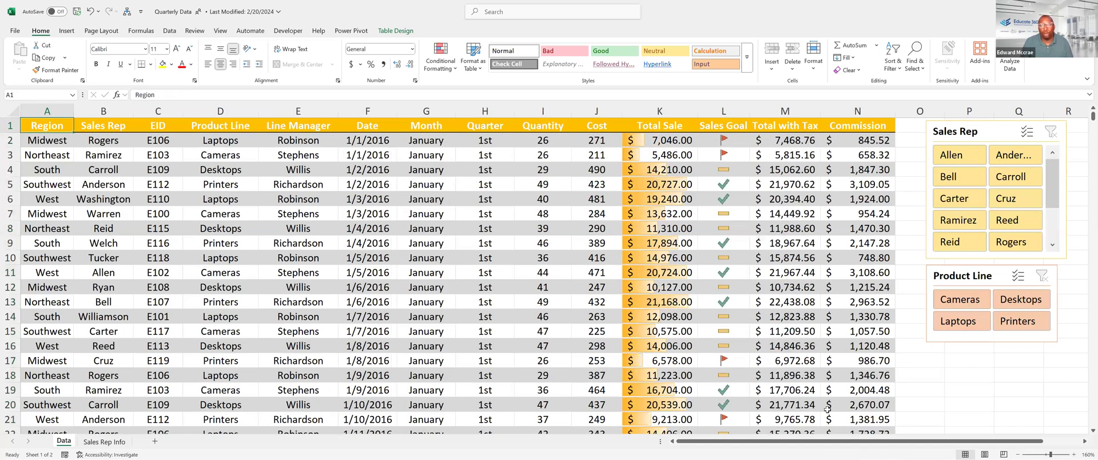
pyautogui.hotkey('ctrl', 'Right')
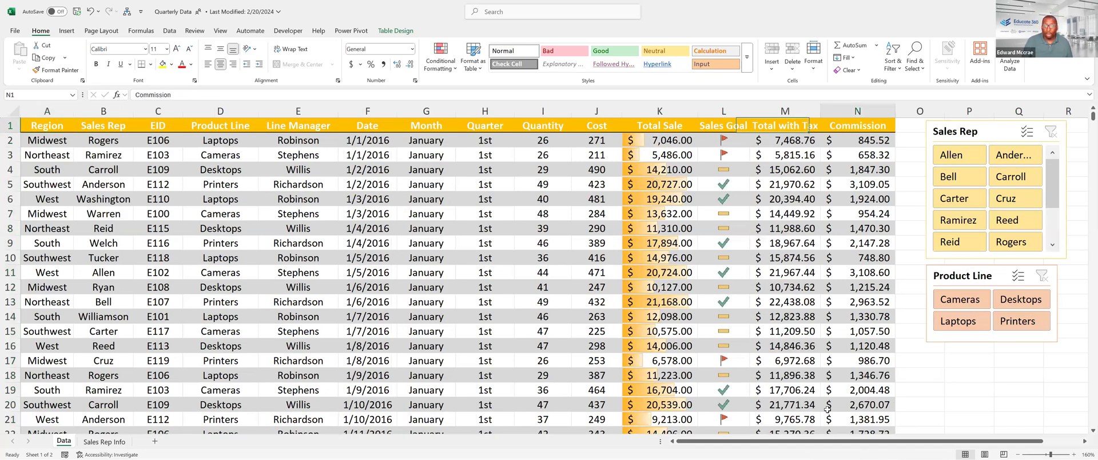
pyautogui.hotkey('ctrl', 'Right')
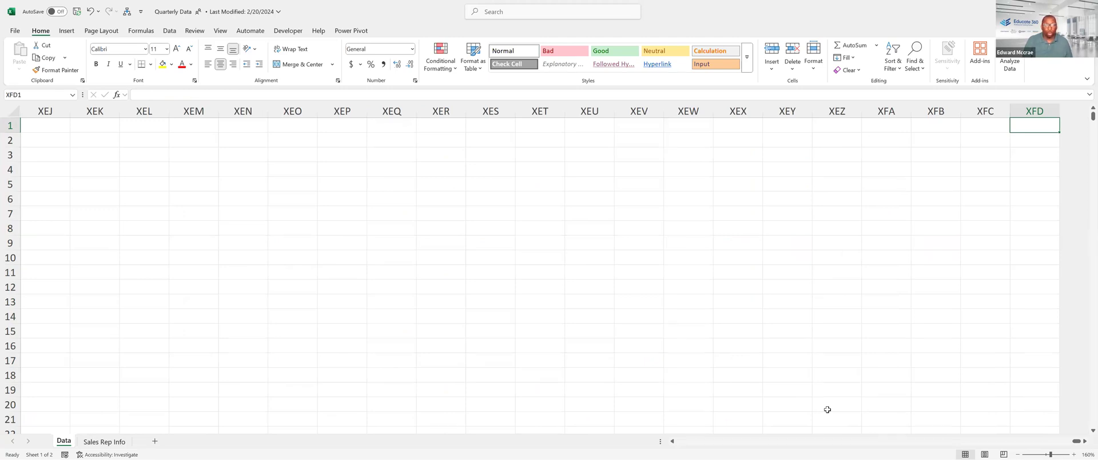
pyautogui.hotkey('ctrl', 'Home')
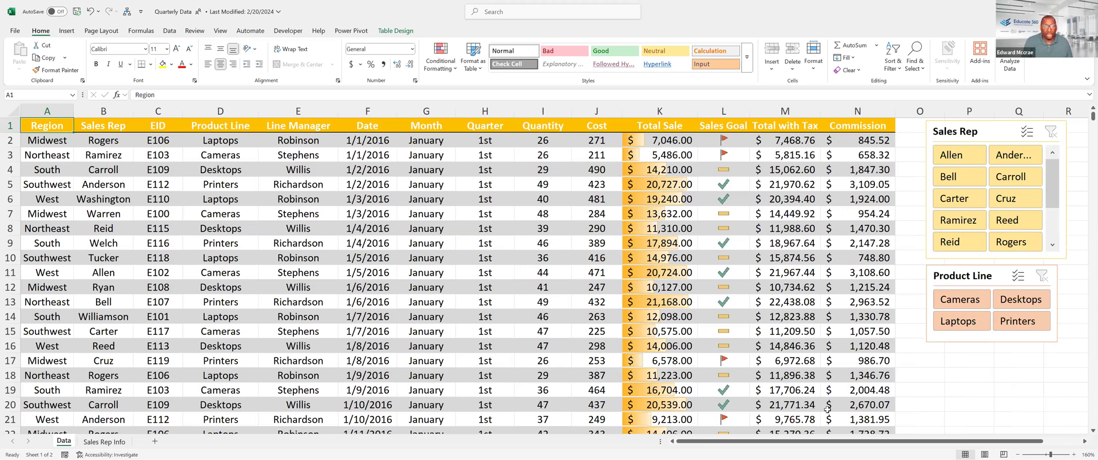
# Select all the table's data from a cell in the Month column, and clear the selection
pyautogui.click(409, 245)
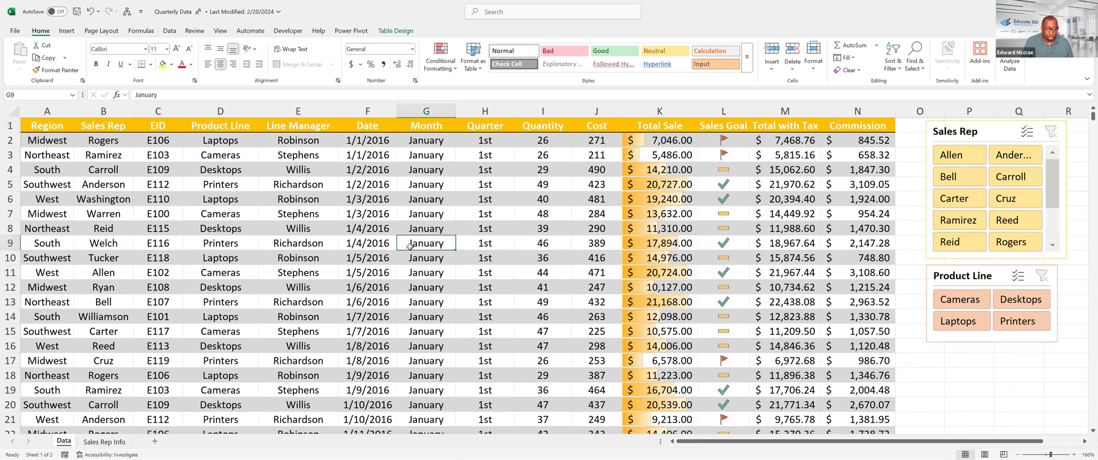
pyautogui.hotkey('ctrl', 'a')
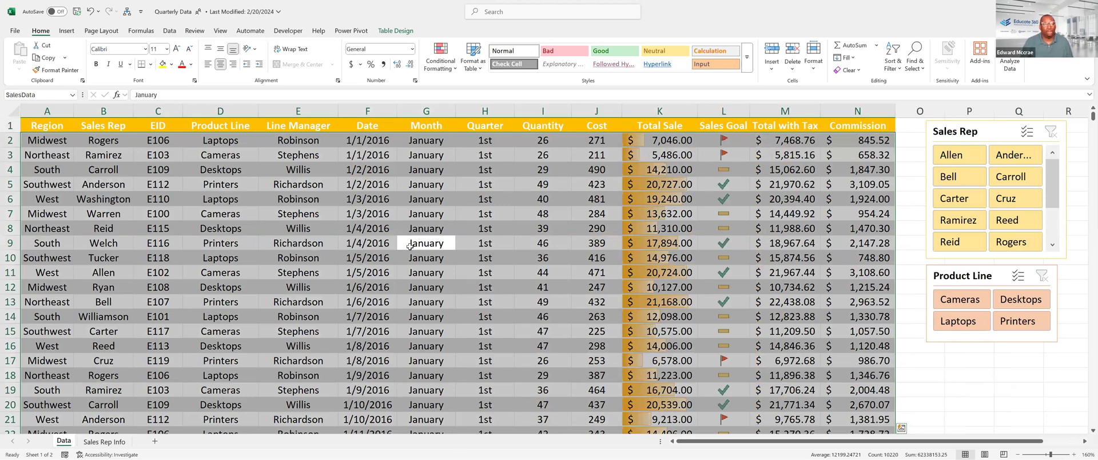
pyautogui.click(432, 205)
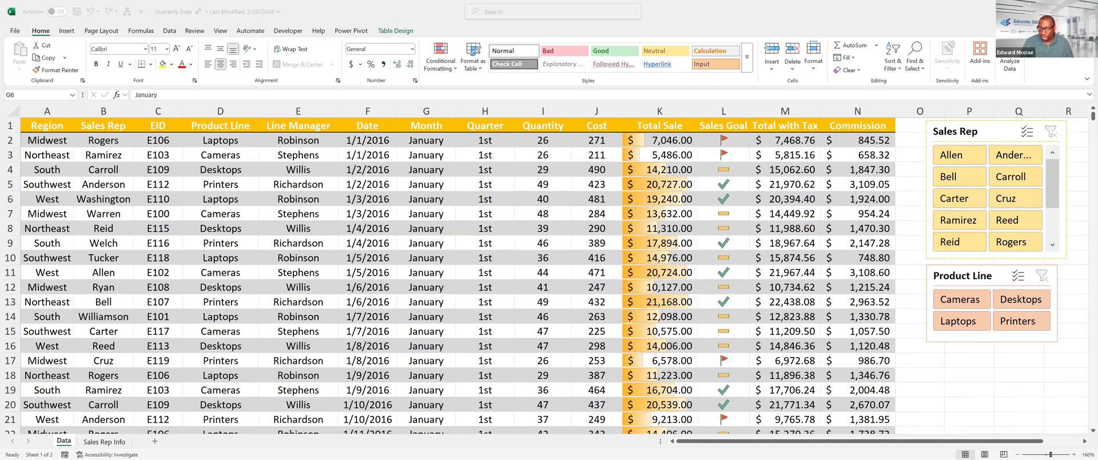
pyautogui.hotkey('alt', 'Tab')
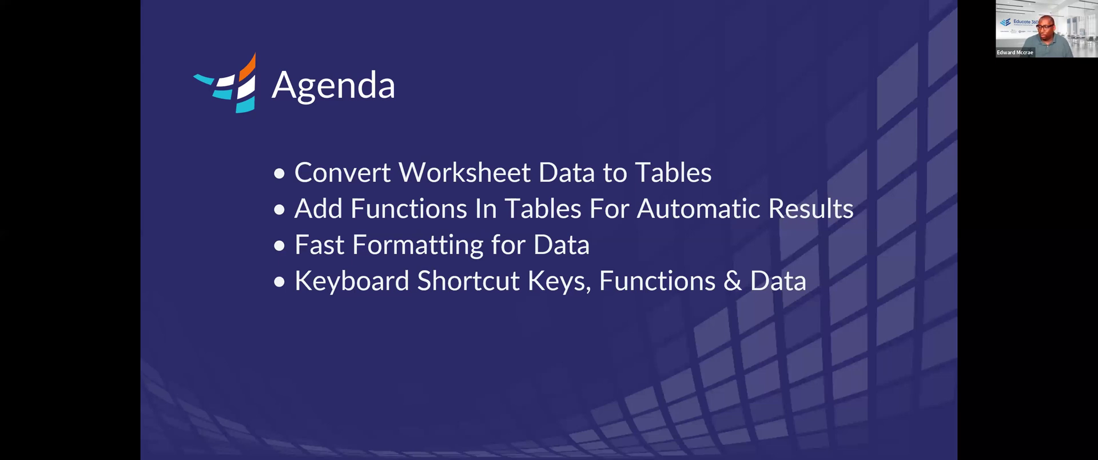
pyautogui.press('Left')
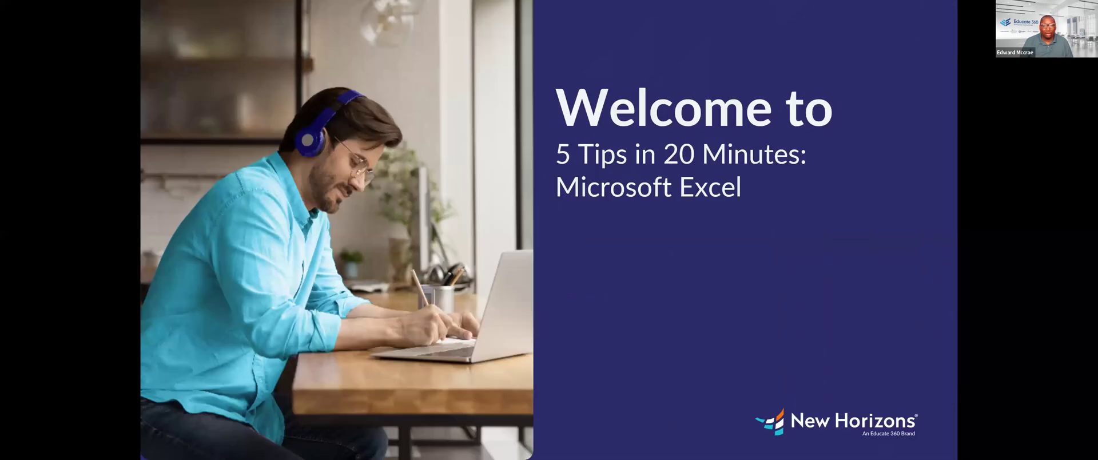